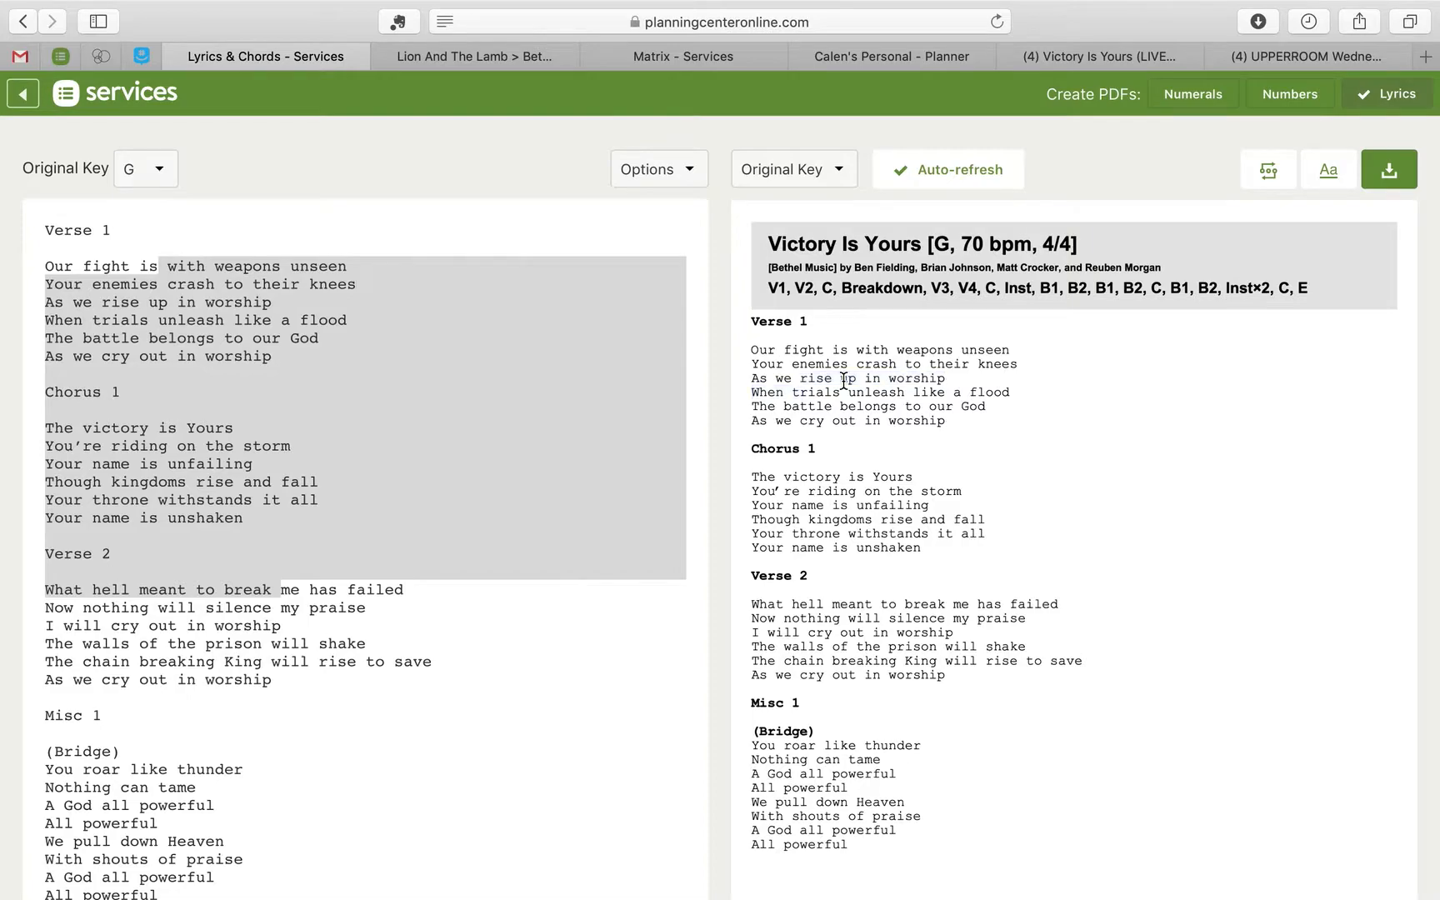
{"action": "left_click", "coordinate": [906, 526]}
{"action": "left_click", "coordinate": [596, 264]}
{"action": "key", "text": "ctrl+Up"}
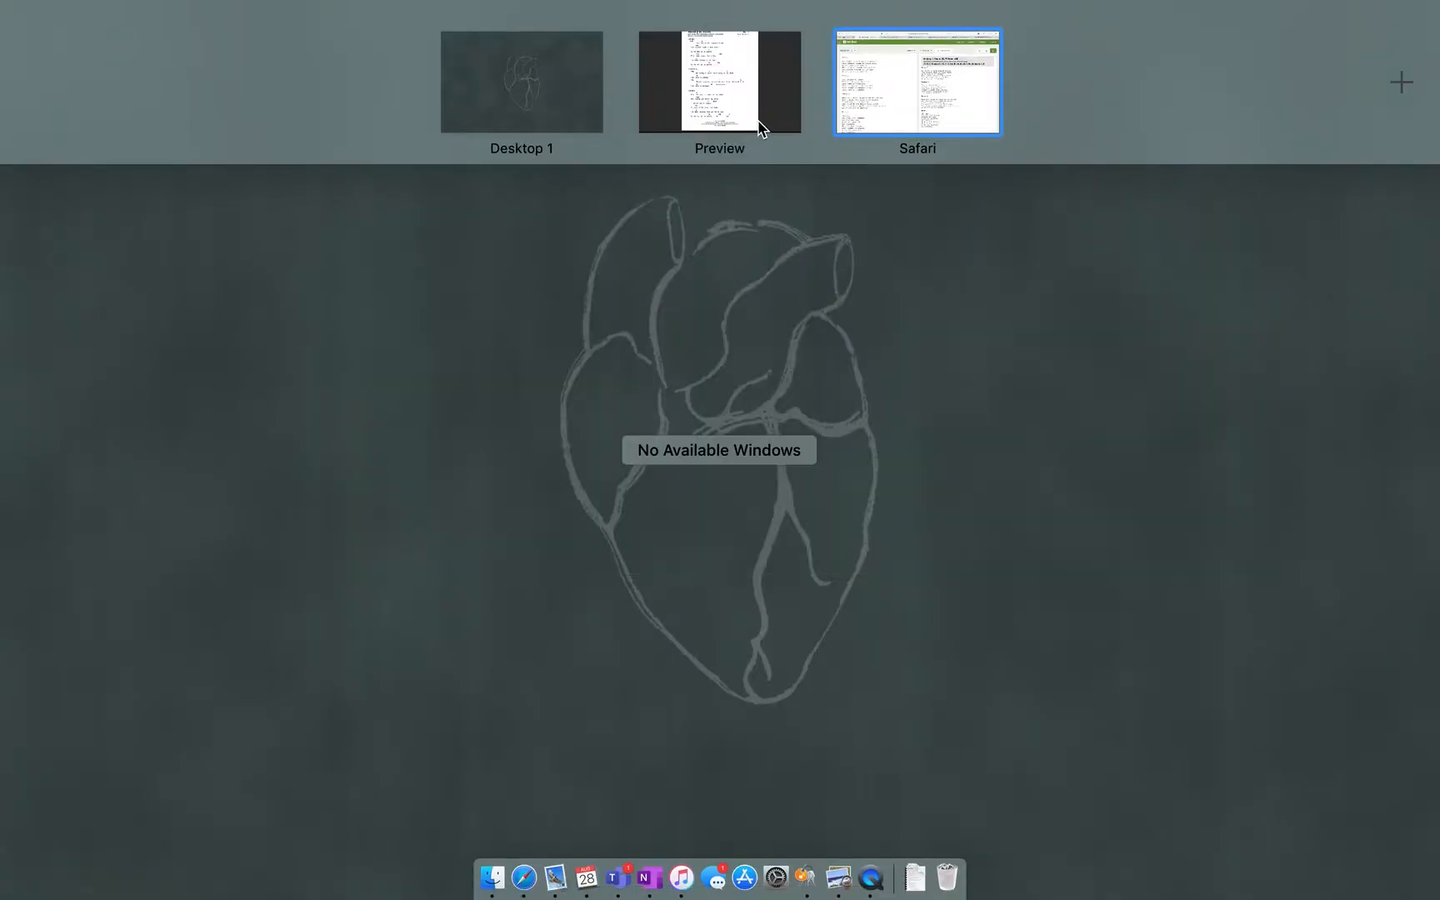
{"action": "left_click_drag", "start_coordinate": [758, 123], "coordinate": [759, 2]}
{"action": "key", "text": "ctrl+Up"}
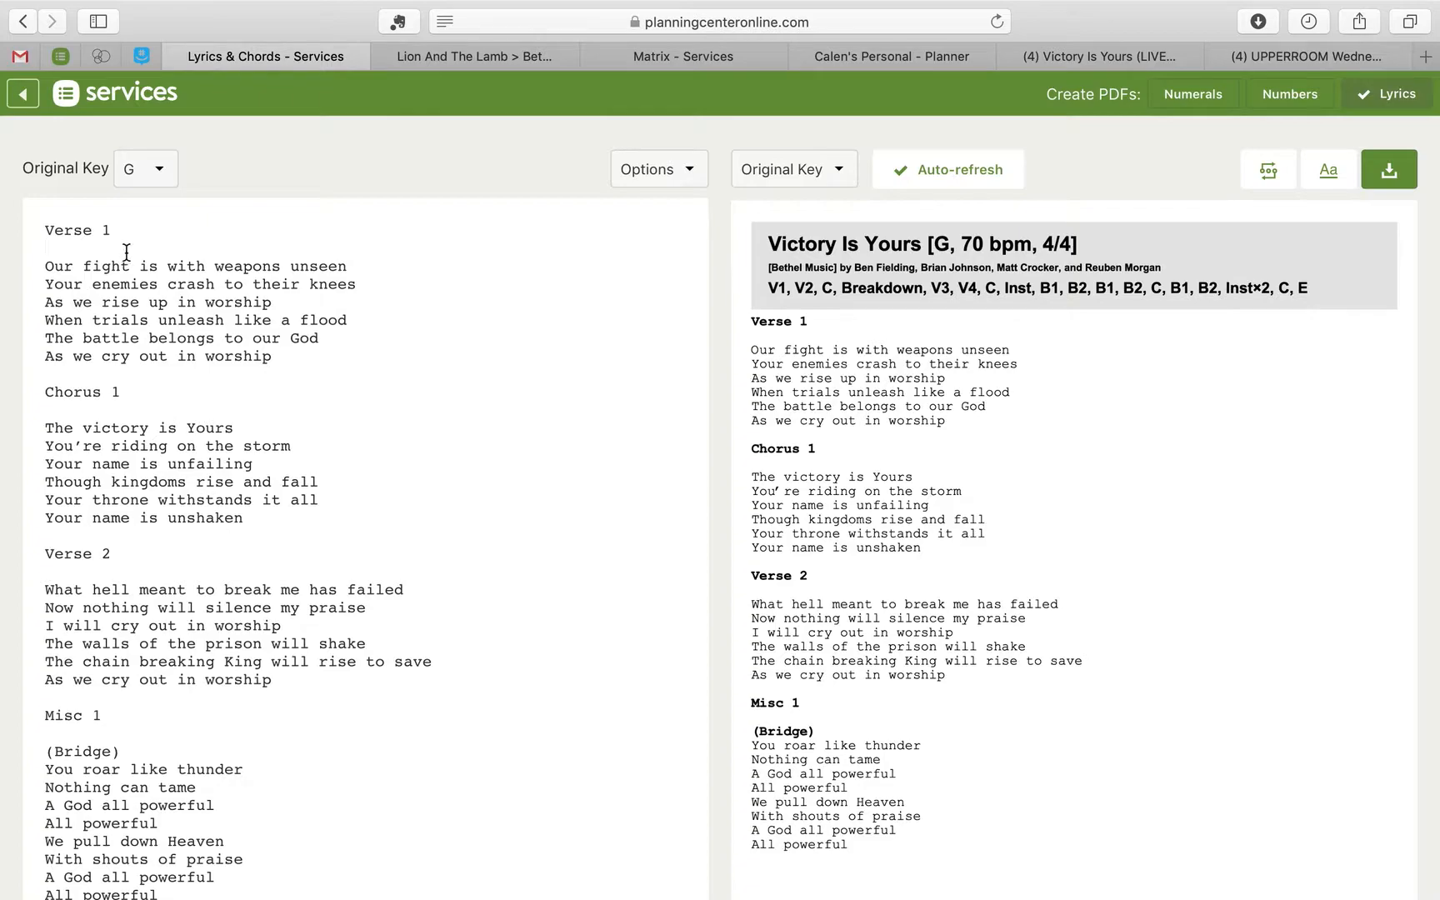
Step: Set the song's original key to A and remove the trial "A" entered on the blank line under Verse 1
{"action": "left_click", "coordinate": [183, 249]}
{"action": "type", "text": "A"}
{"action": "left_click", "coordinate": [153, 182]}
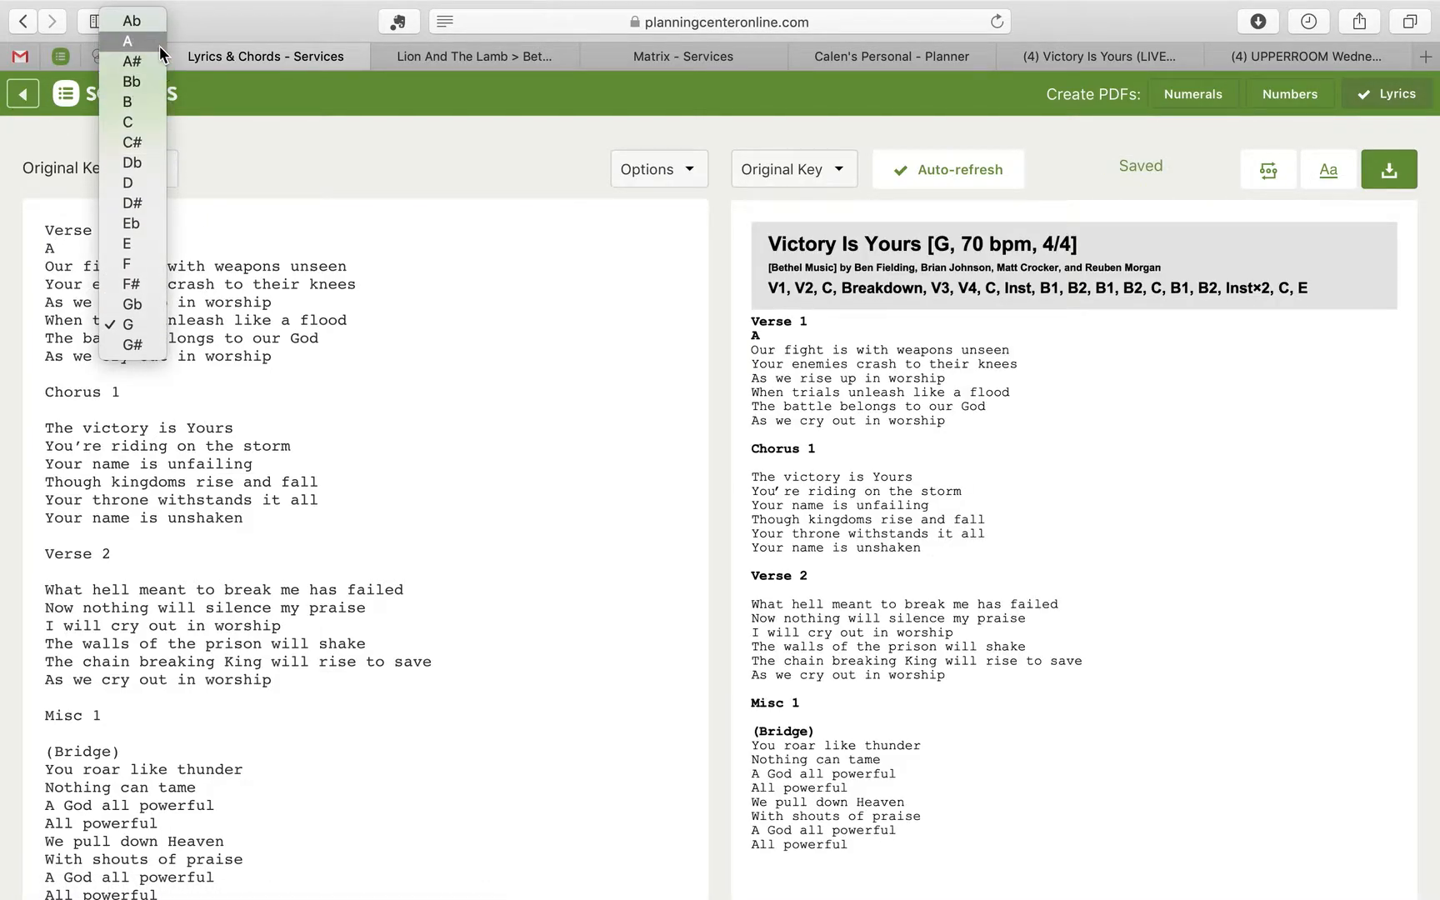
{"action": "left_click", "coordinate": [158, 46]}
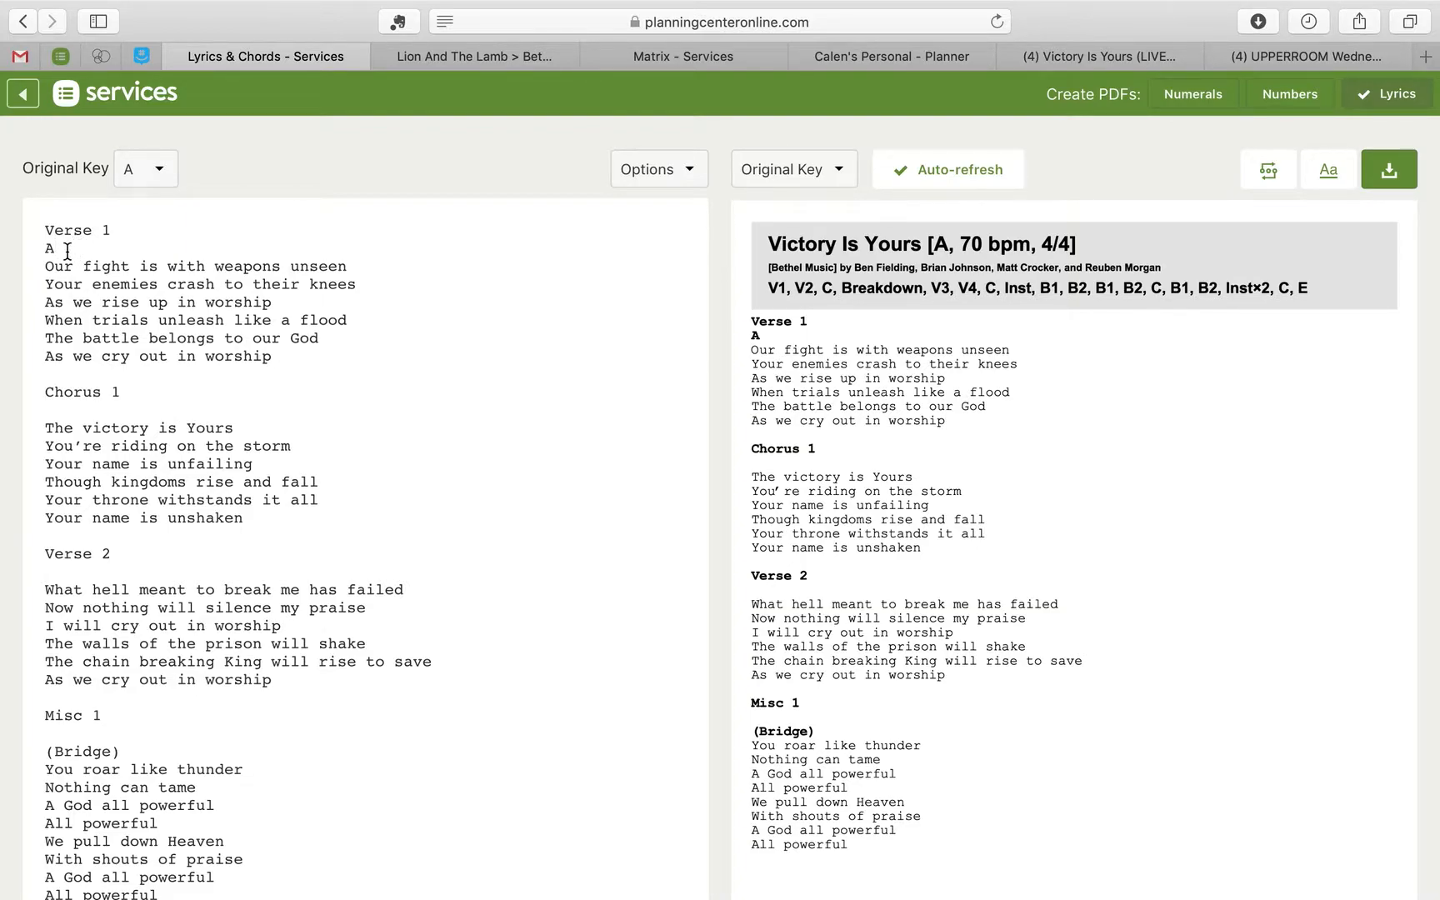
{"action": "left_click_drag", "start_coordinate": [68, 248], "coordinate": [37, 250]}
{"action": "key", "text": "BackSpace"}
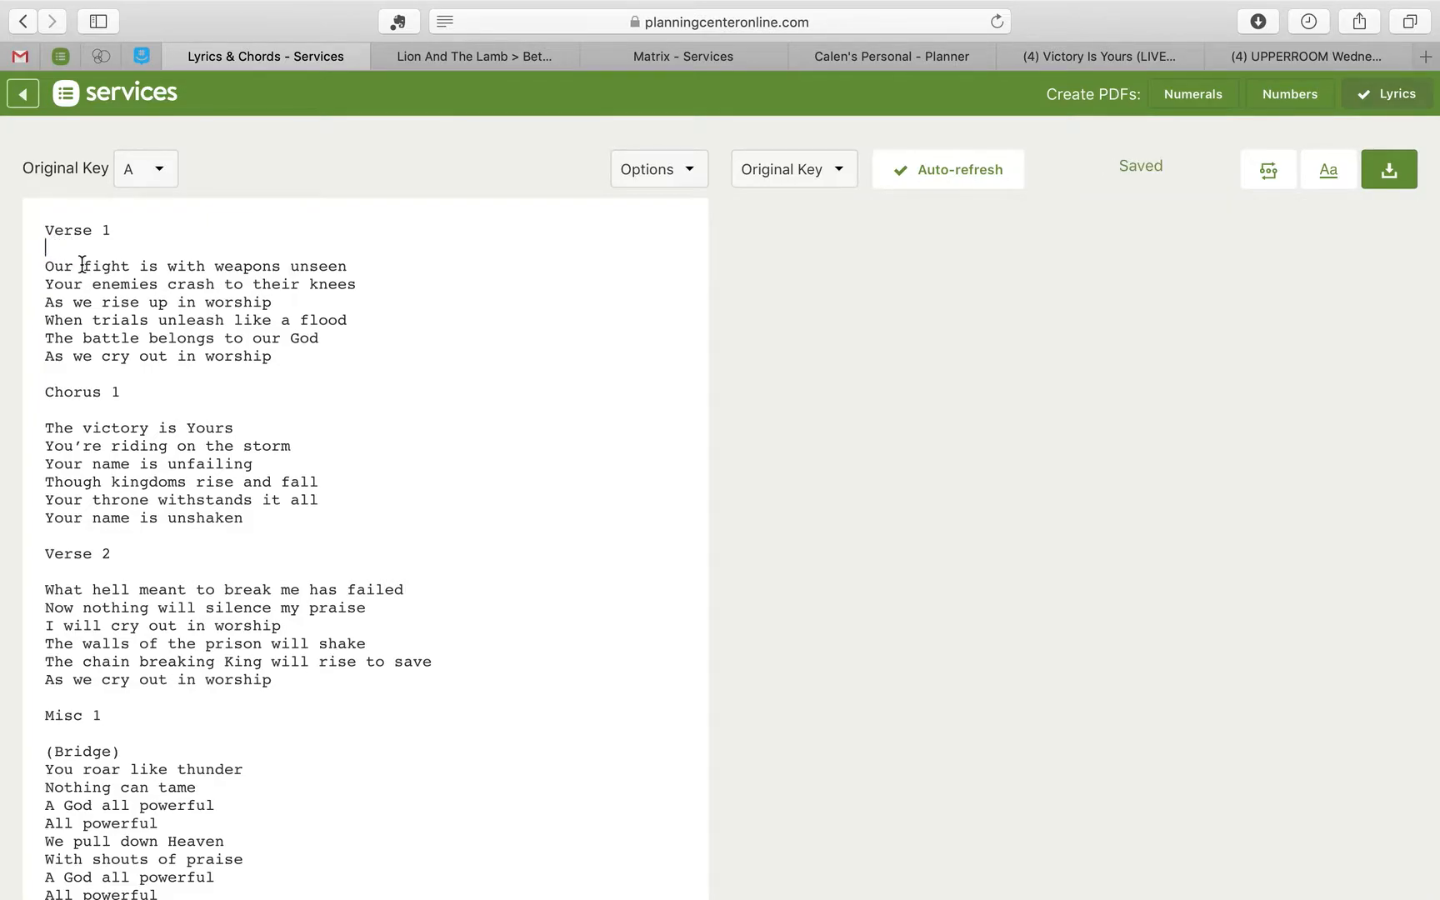
Step: Try bracketed chords in Verse 1's first line, with [A C#m] inside "fight" and [D] before "is"
{"action": "left_click", "coordinate": [83, 265]}
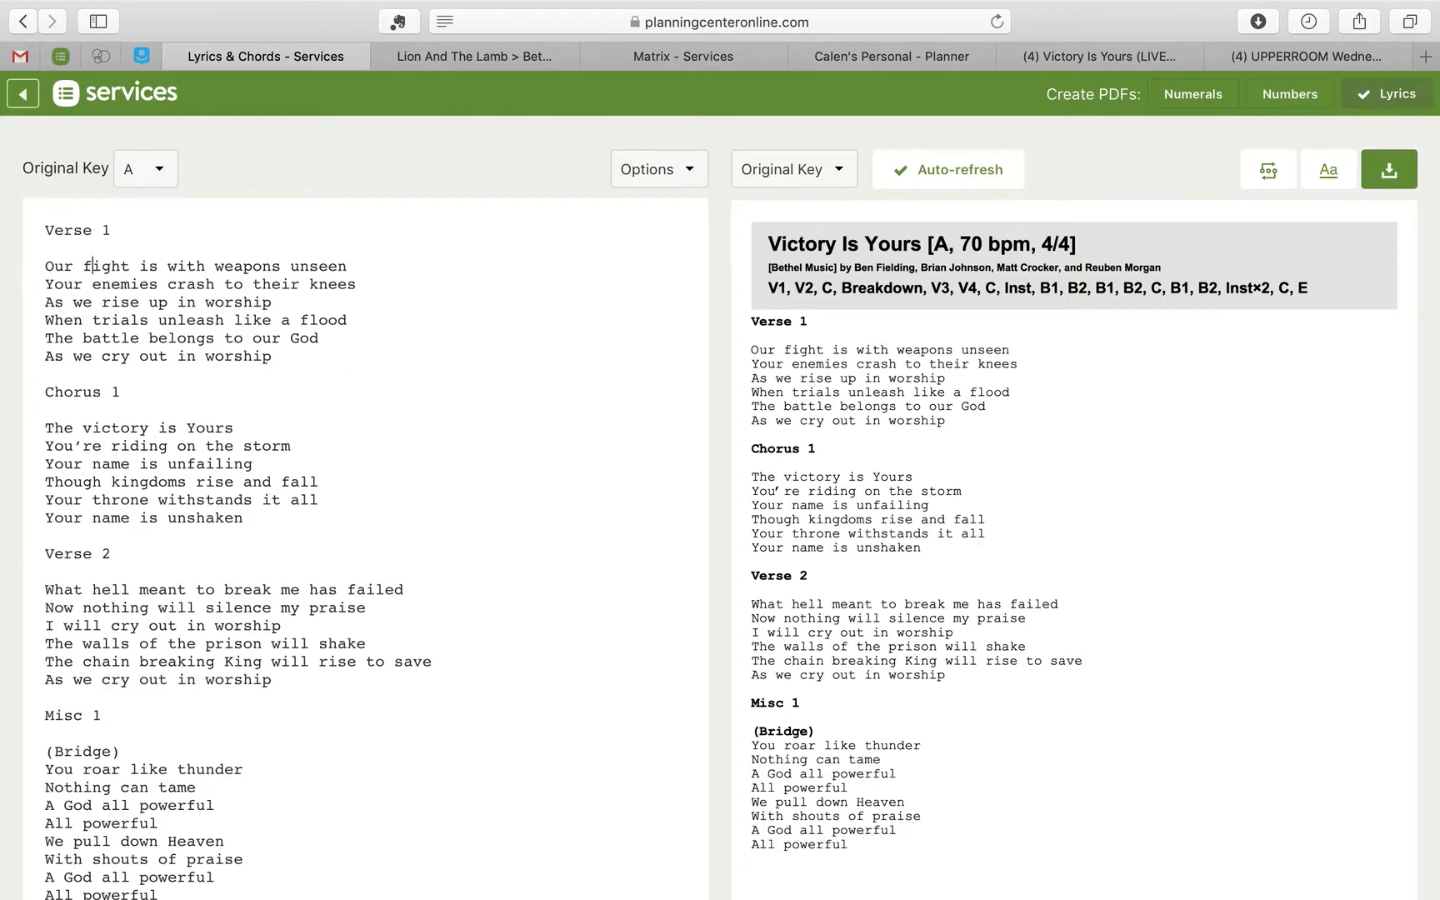
{"action": "type", "text": "[]"}
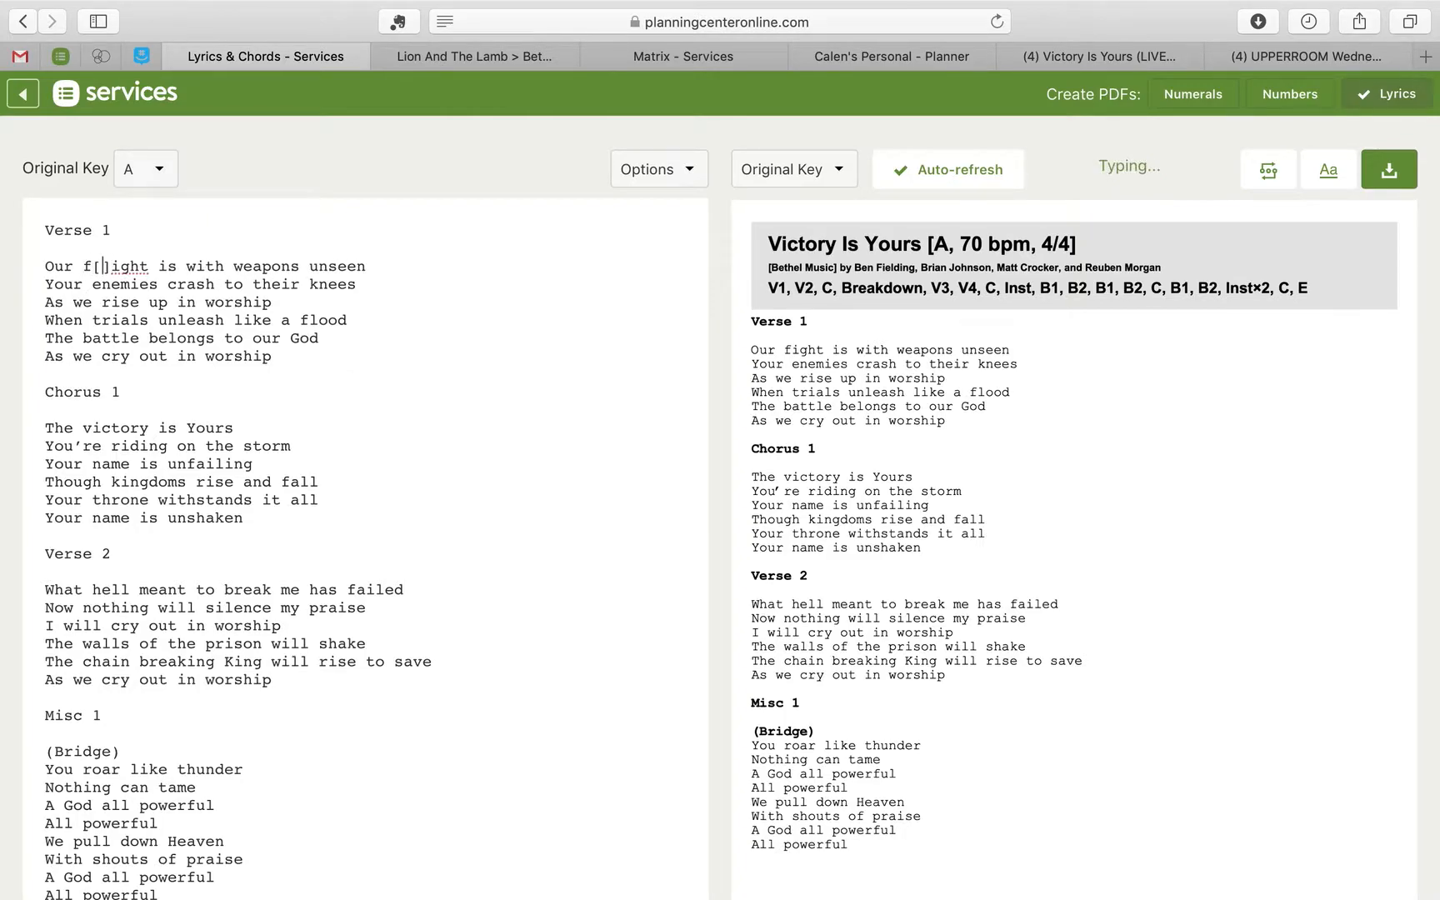
{"action": "type", "text": "A"}
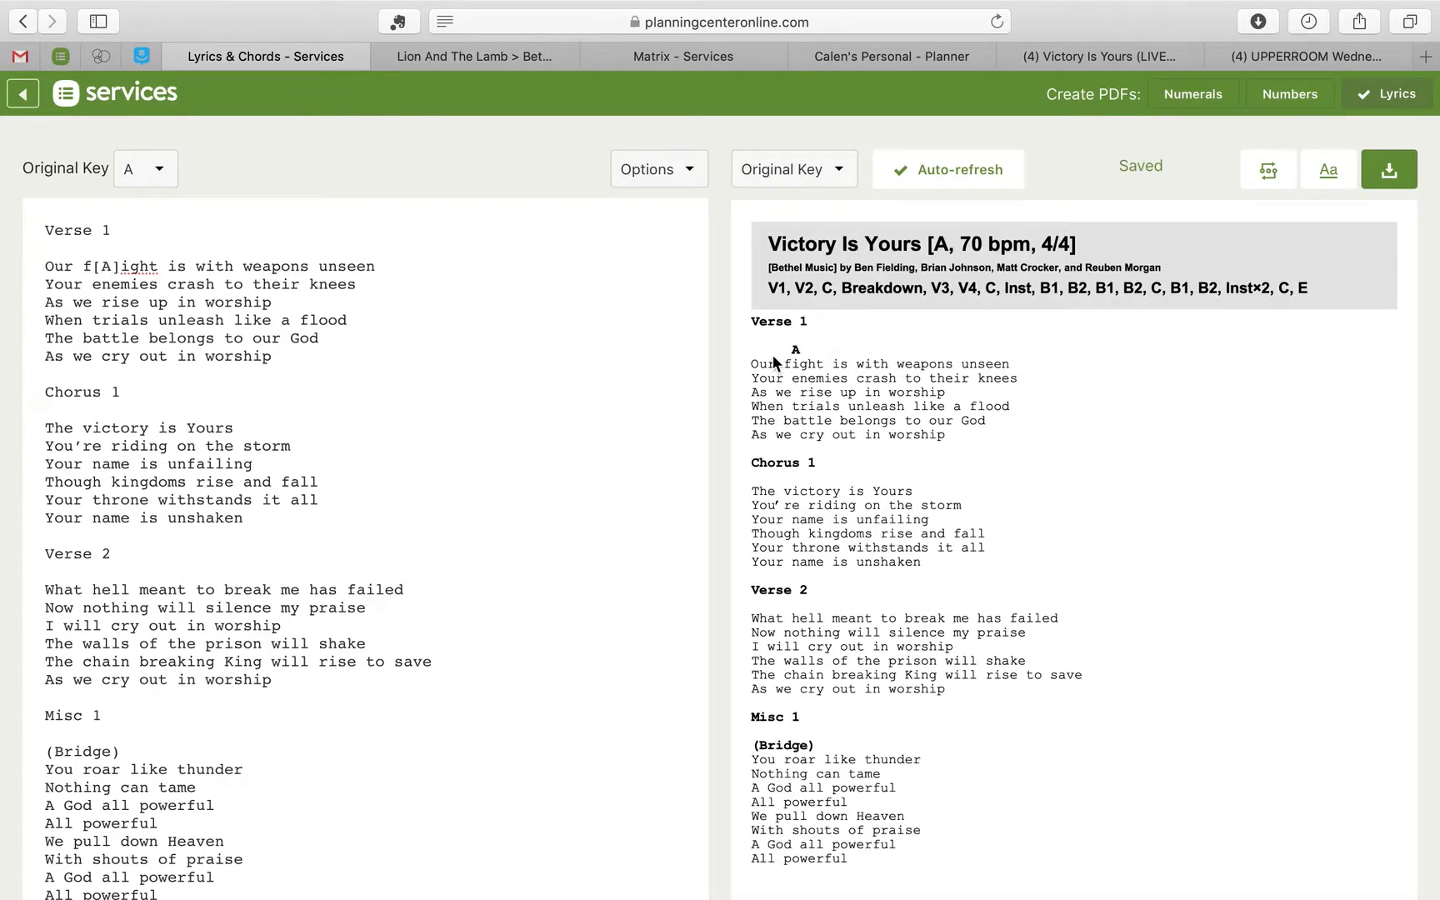
{"action": "left_click_drag", "start_coordinate": [774, 364], "coordinate": [824, 366]}
{"action": "type", "text": "C"}
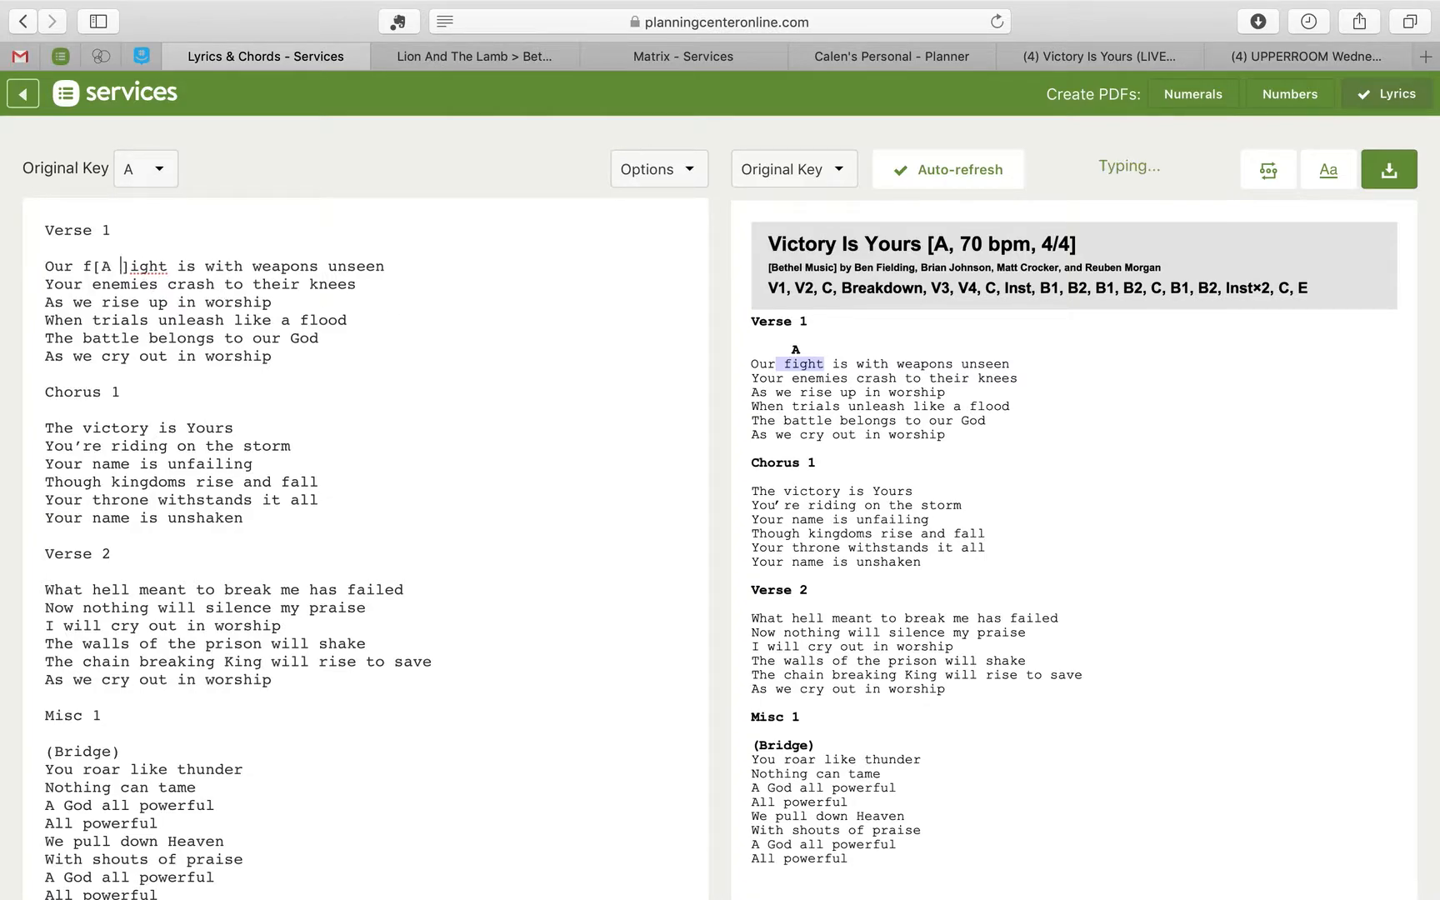
{"action": "type", "text": "#m"}
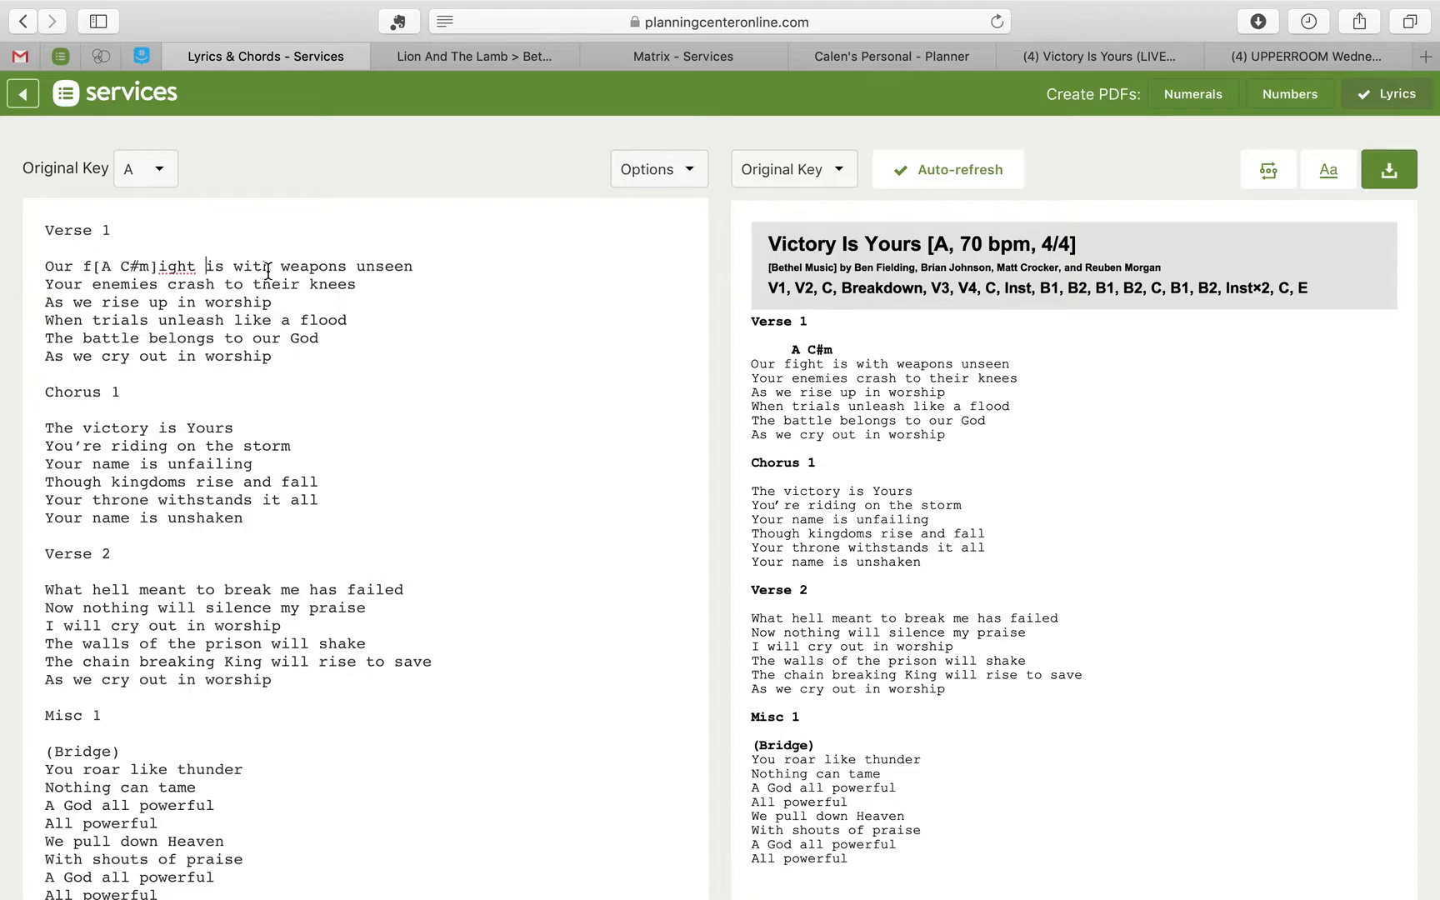
{"action": "type", "text": "[]D"}
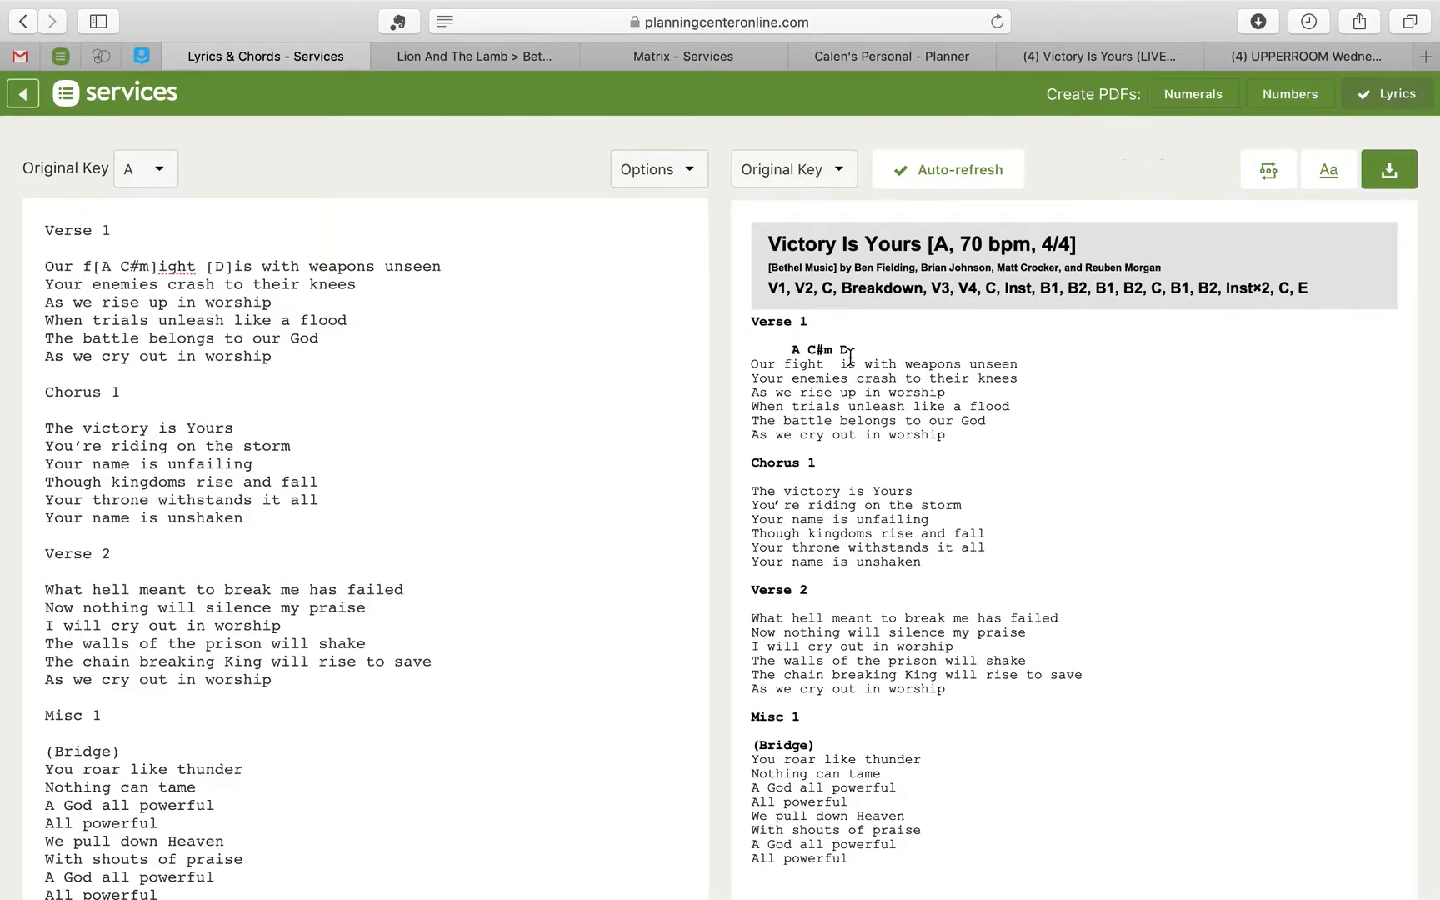
{"action": "left_click_drag", "start_coordinate": [842, 350], "coordinate": [846, 362]}
{"action": "left_click", "coordinate": [847, 366]}
Step: Remove the trial [D] and [A C#m] chords from Verse 1's first line
{"action": "left_click", "coordinate": [234, 267]}
{"action": "key", "text": "BackSpace"}
{"action": "key", "text": "BackSpace"}
{"action": "key", "text": "BackSpace"}
{"action": "left_click_drag", "start_coordinate": [158, 267], "coordinate": [95, 267]}
{"action": "key", "text": "BackSpace"}
{"action": "left_click", "coordinate": [250, 284]}
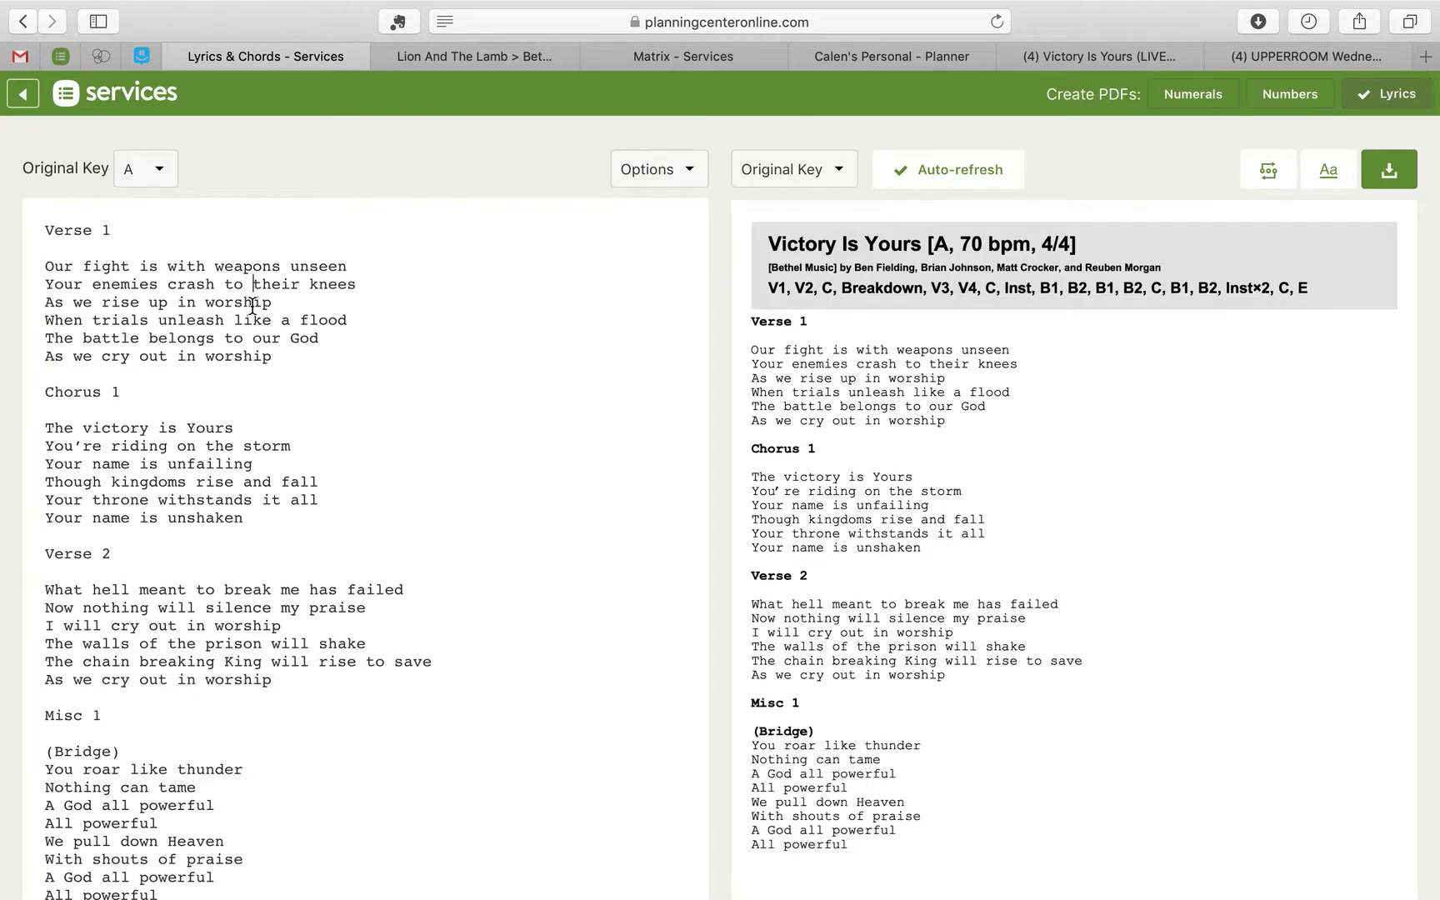
Step: Switch the chart preview's key to Numbers and enable PDF creation for Numbers
{"action": "scroll", "coordinate": [252, 307], "scroll_direction": "down", "scroll_amount": 1}
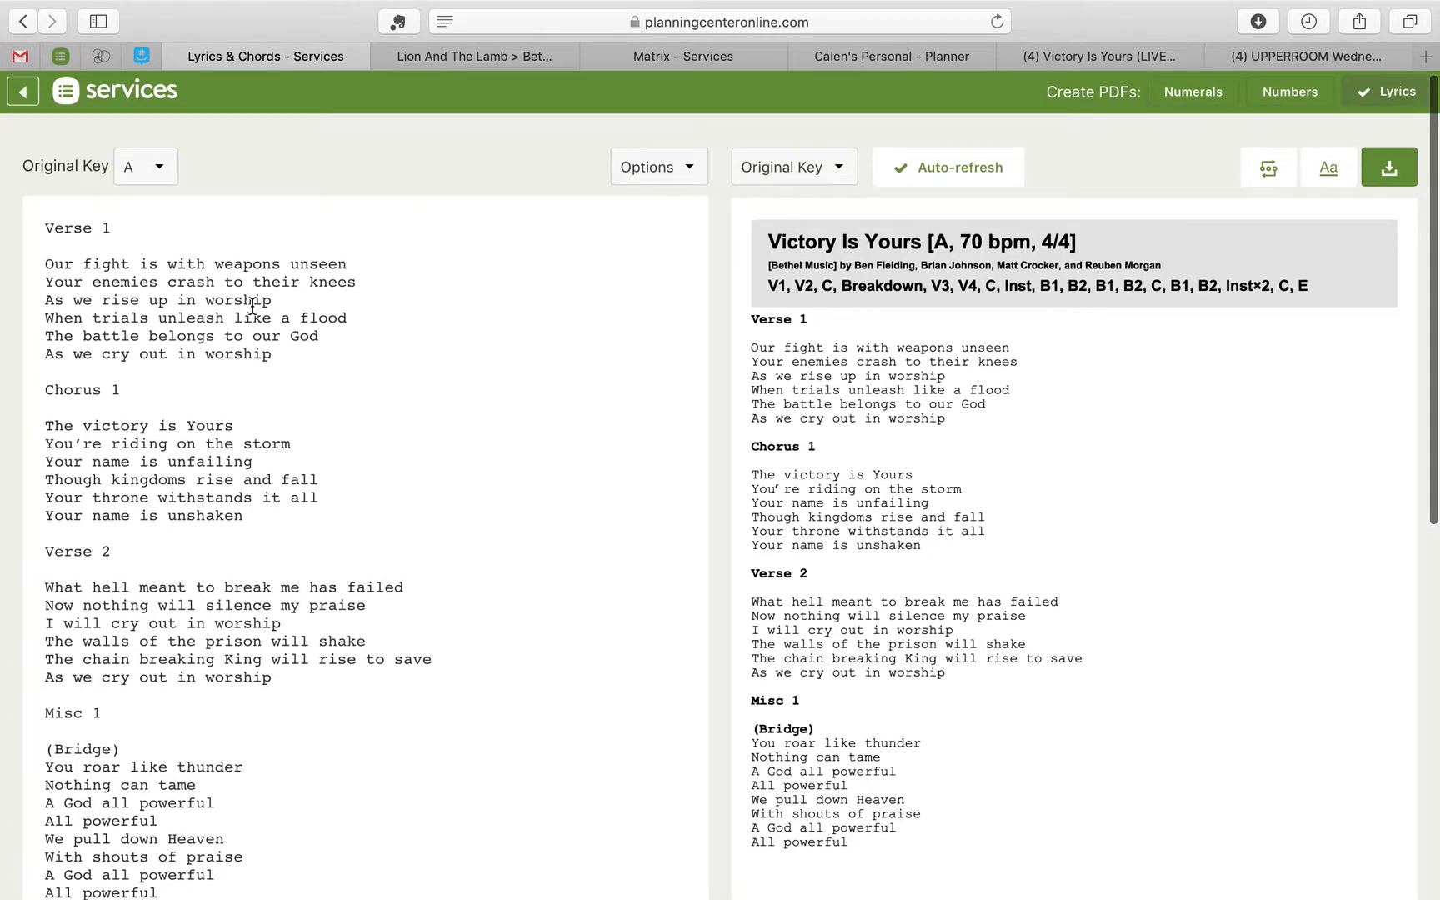
{"action": "left_click", "coordinate": [811, 166]}
{"action": "left_click", "coordinate": [809, 532]}
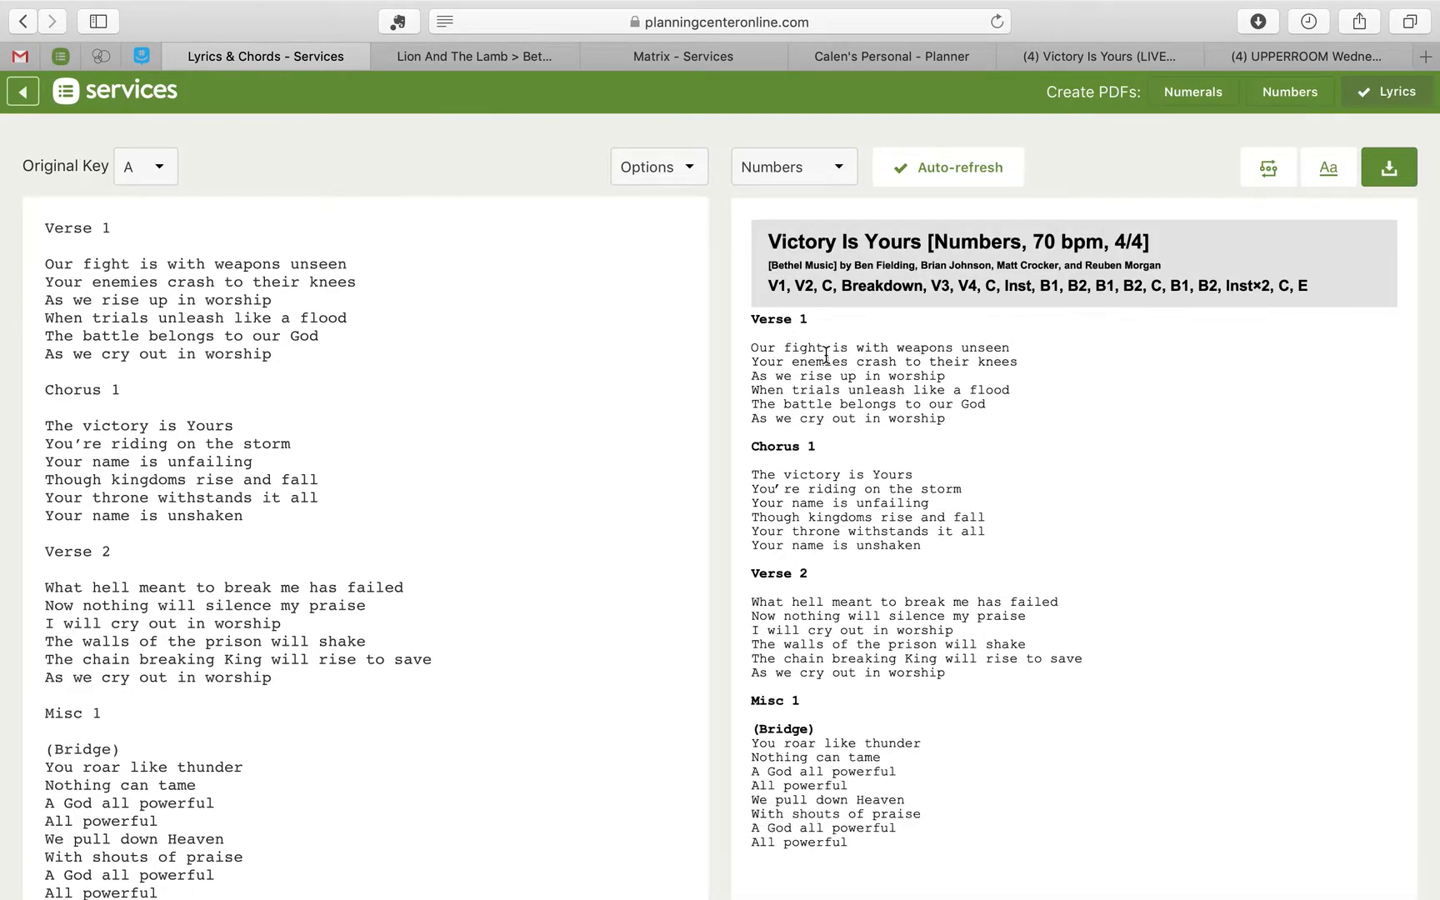
{"action": "left_click", "coordinate": [1290, 93]}
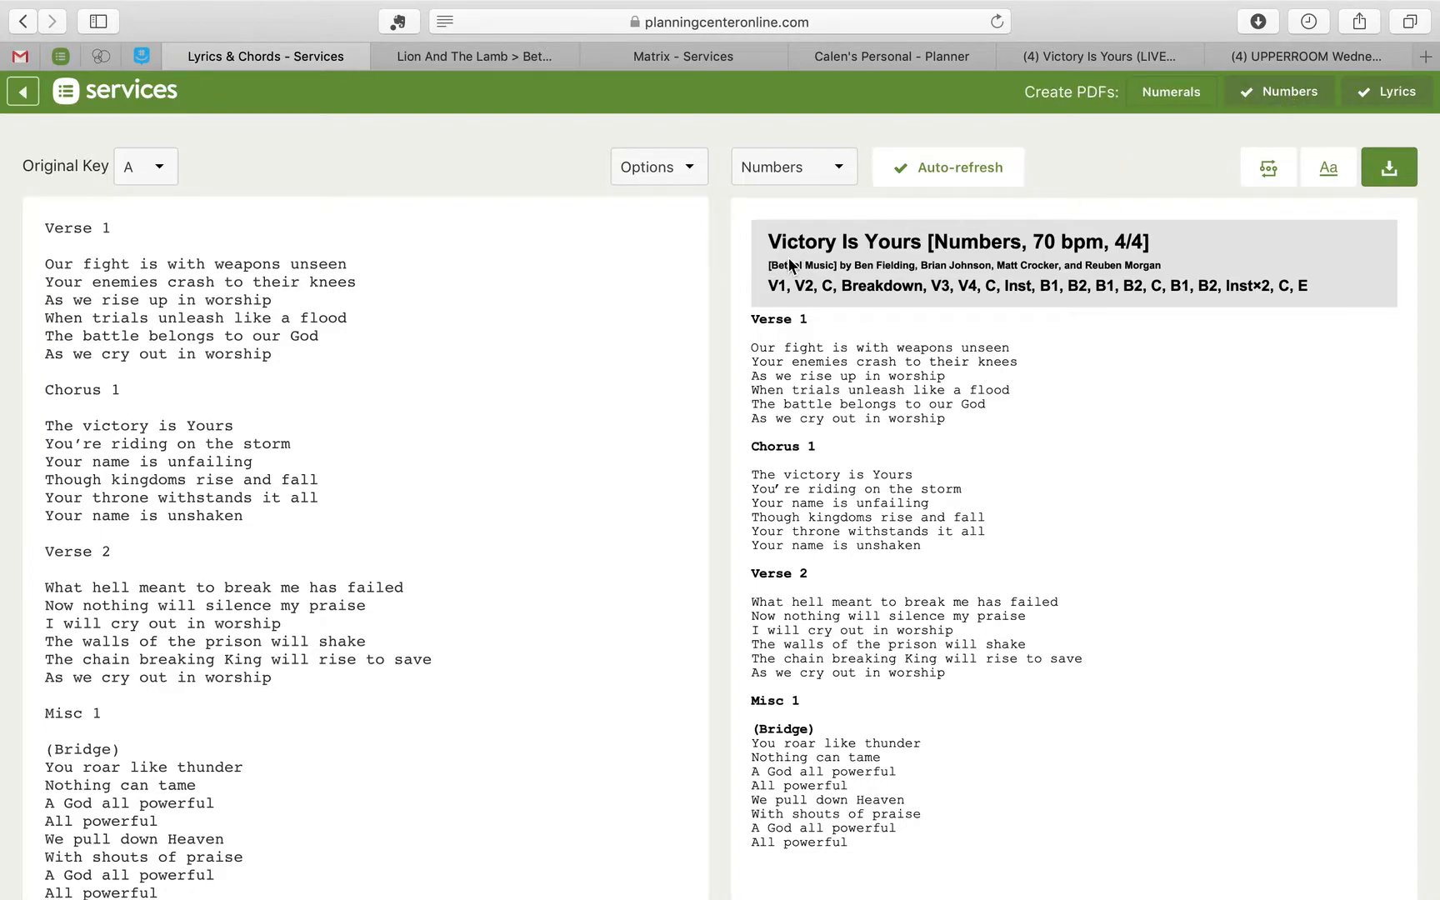
Step: Add chords to Verse 1's first three lines: [A] inside "fight", [F#m] before "enemies" and [D] inside "worship"
{"action": "left_click", "coordinate": [84, 263]}
{"action": "type", "text": "[]"}
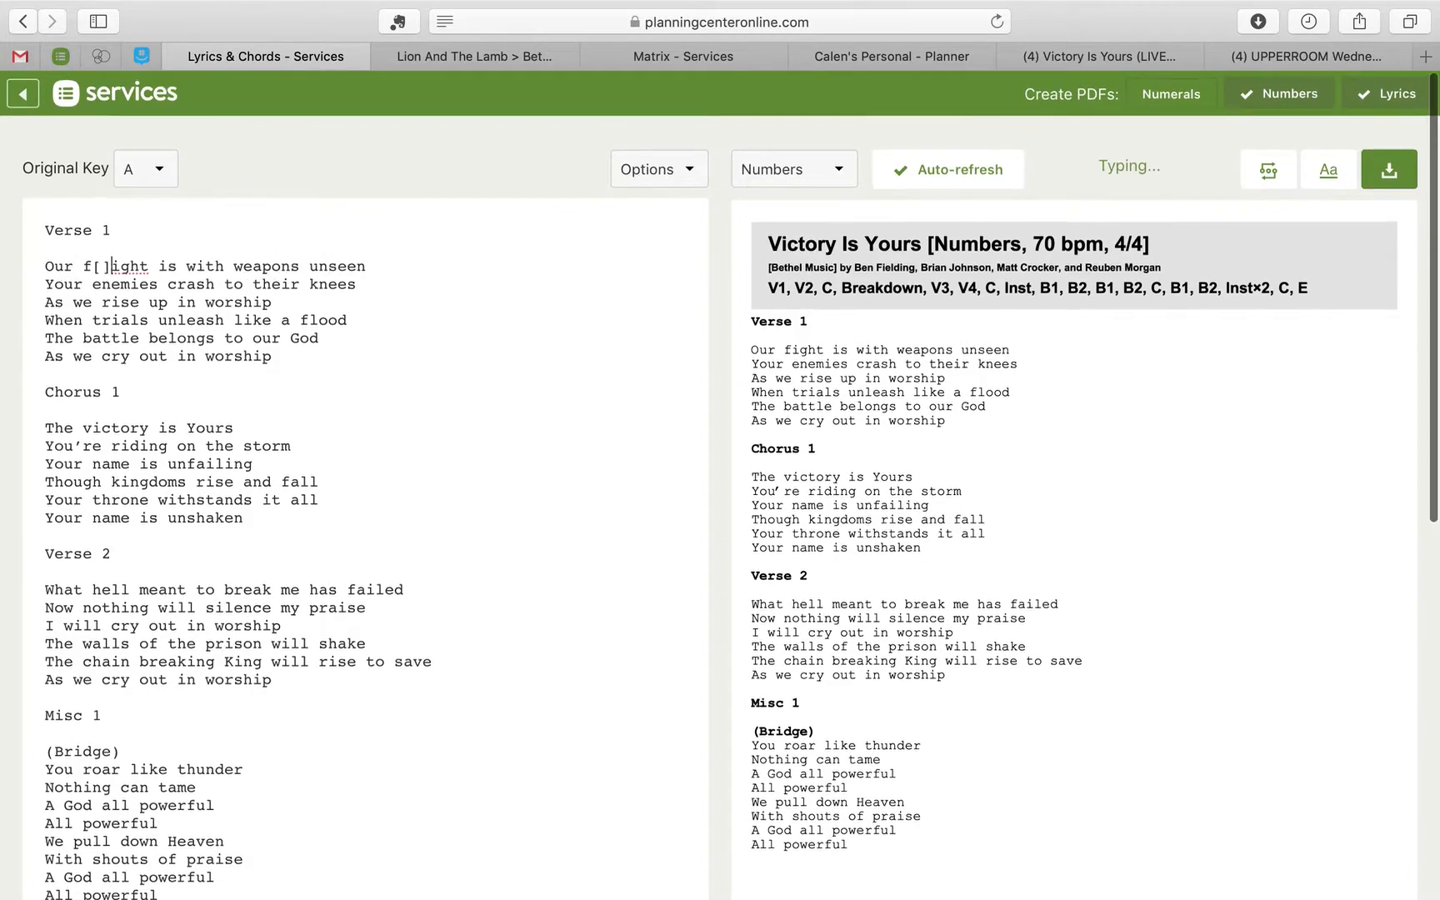
{"action": "type", "text": "A"}
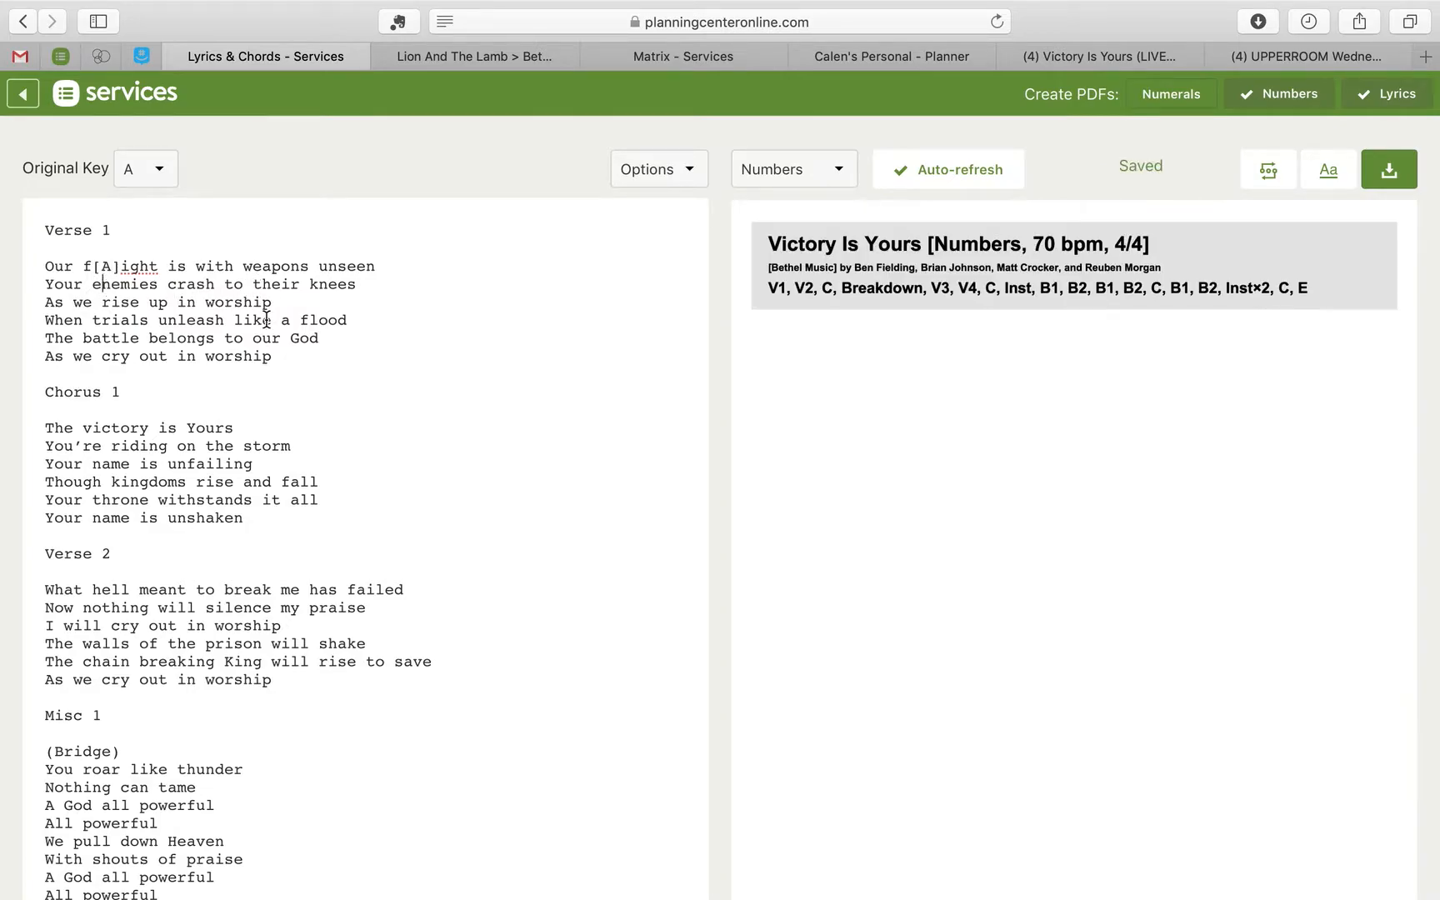
{"action": "left_click", "coordinate": [93, 284]}
{"action": "type", "text": "[F#"}
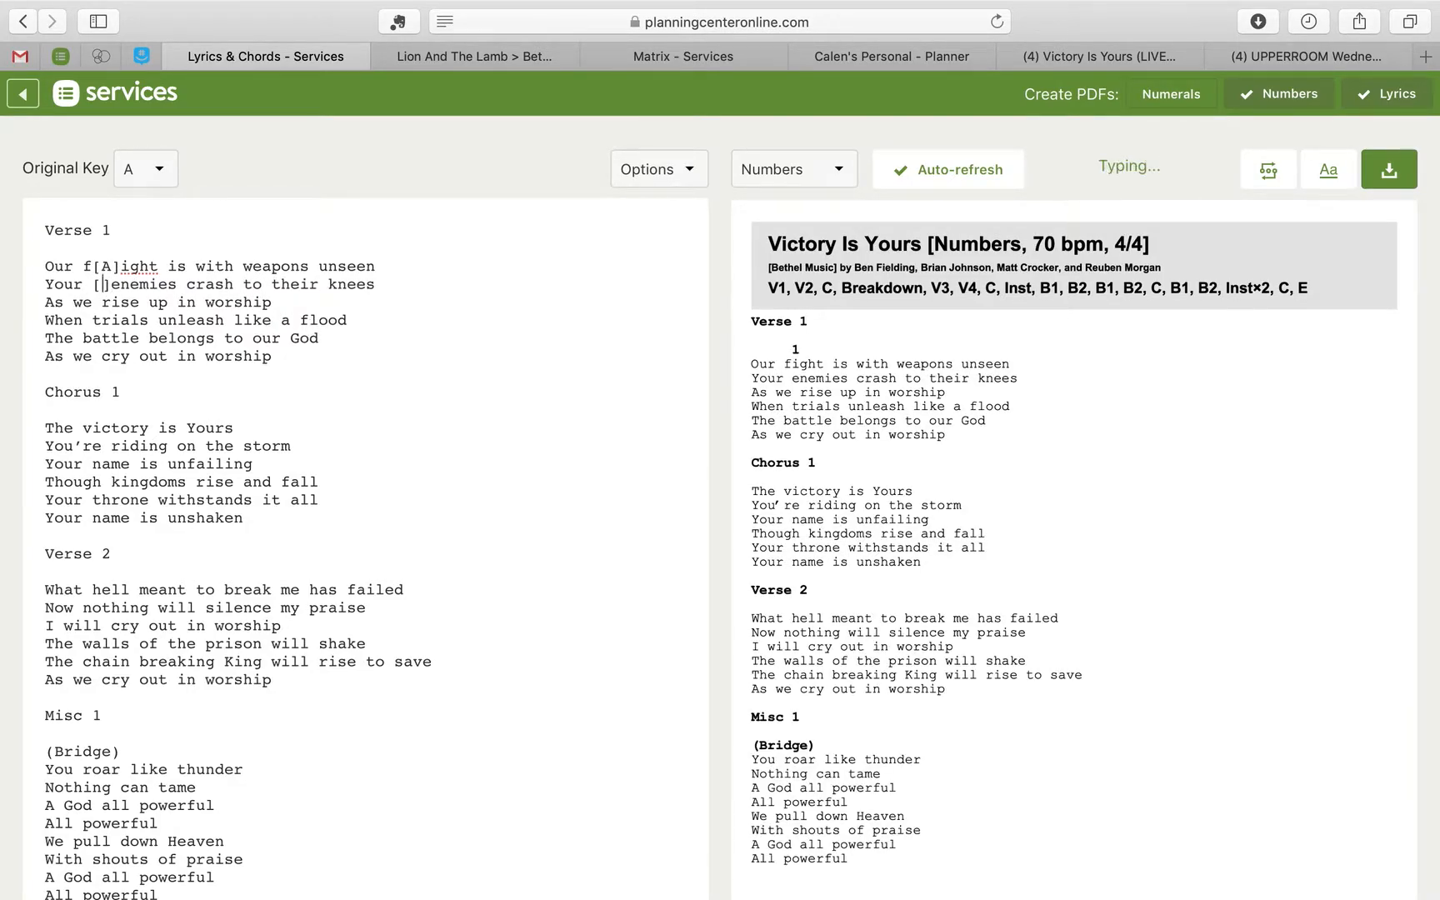
{"action": "type", "text": "m"}
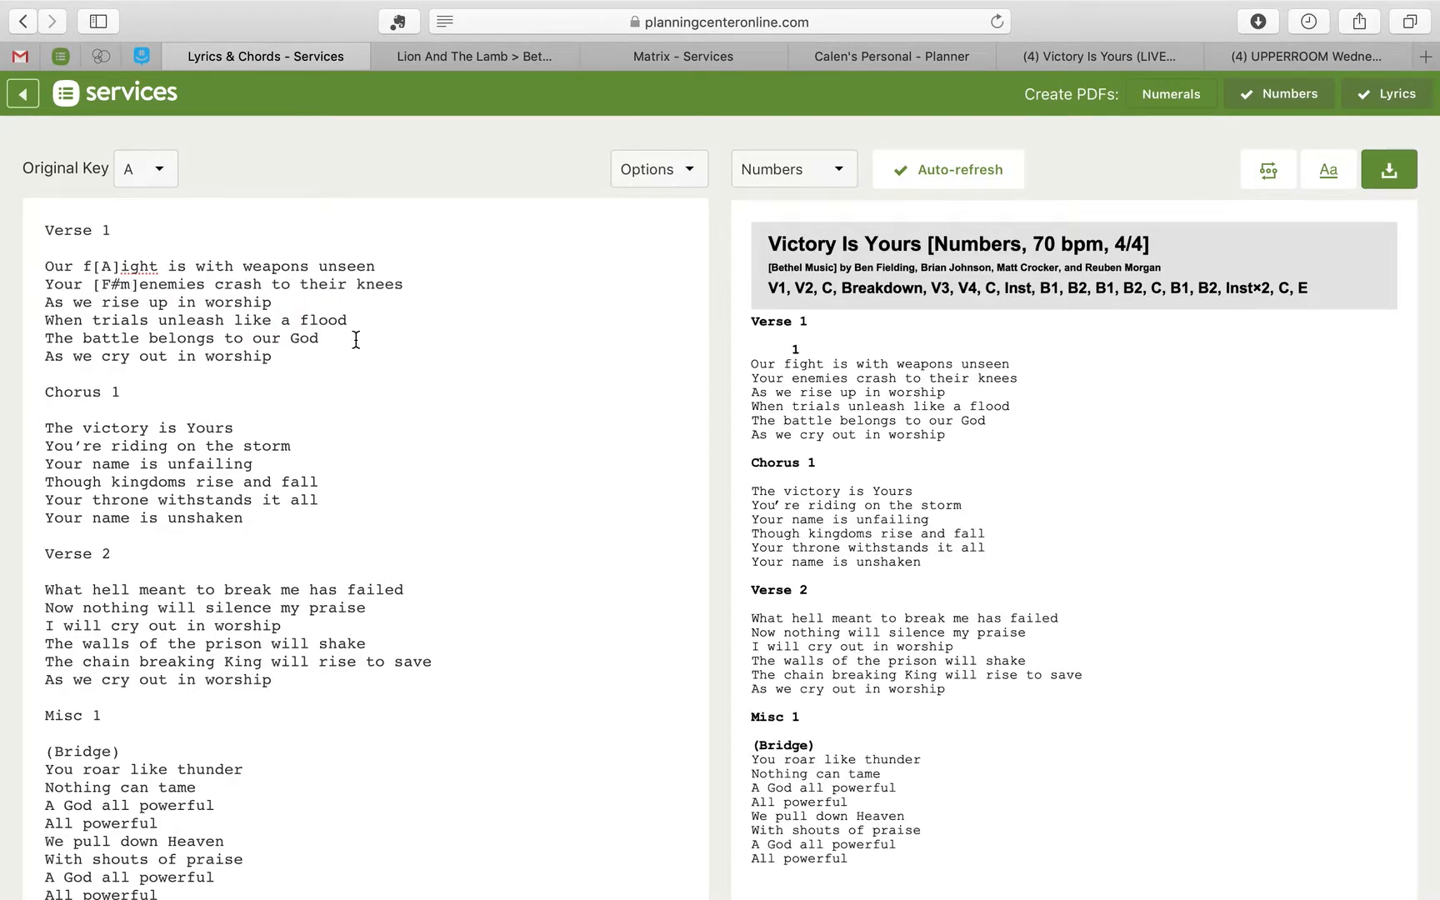
{"action": "left_click", "coordinate": [327, 320]}
{"action": "left_click", "coordinate": [232, 301]}
{"action": "type", "text": "[D"}
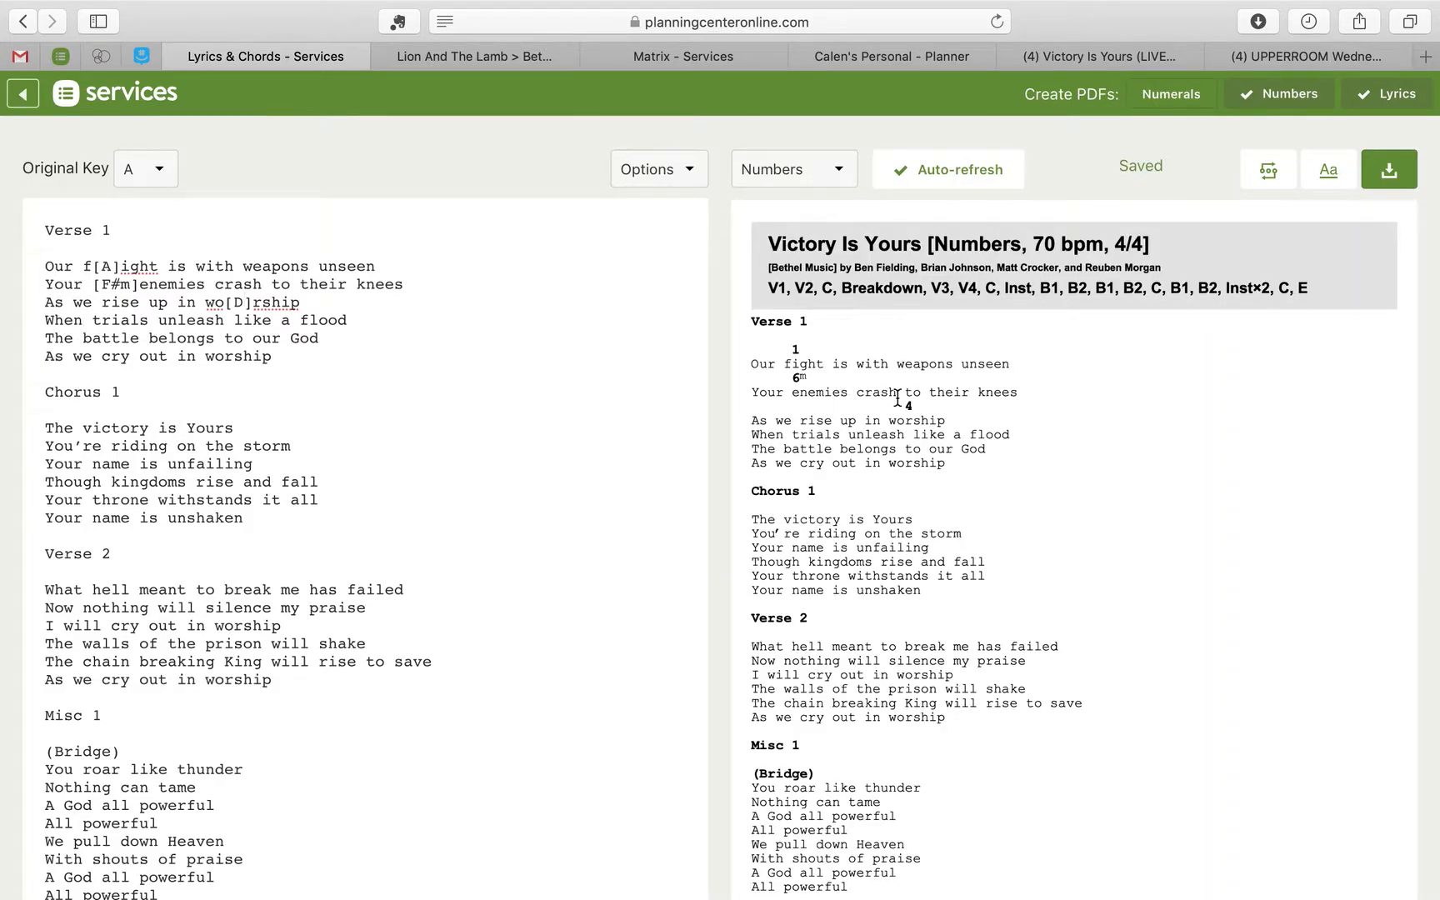
{"action": "left_click_drag", "start_coordinate": [910, 411], "coordinate": [912, 416]}
{"action": "left_click", "coordinate": [517, 370]}
Step: Delete the blank line between the Verse 1 heading and its first lyric line
{"action": "left_click_drag", "start_coordinate": [802, 346], "coordinate": [749, 321]}
{"action": "left_click", "coordinate": [613, 317]}
{"action": "left_click", "coordinate": [165, 245]}
{"action": "key", "text": "BackSpace"}
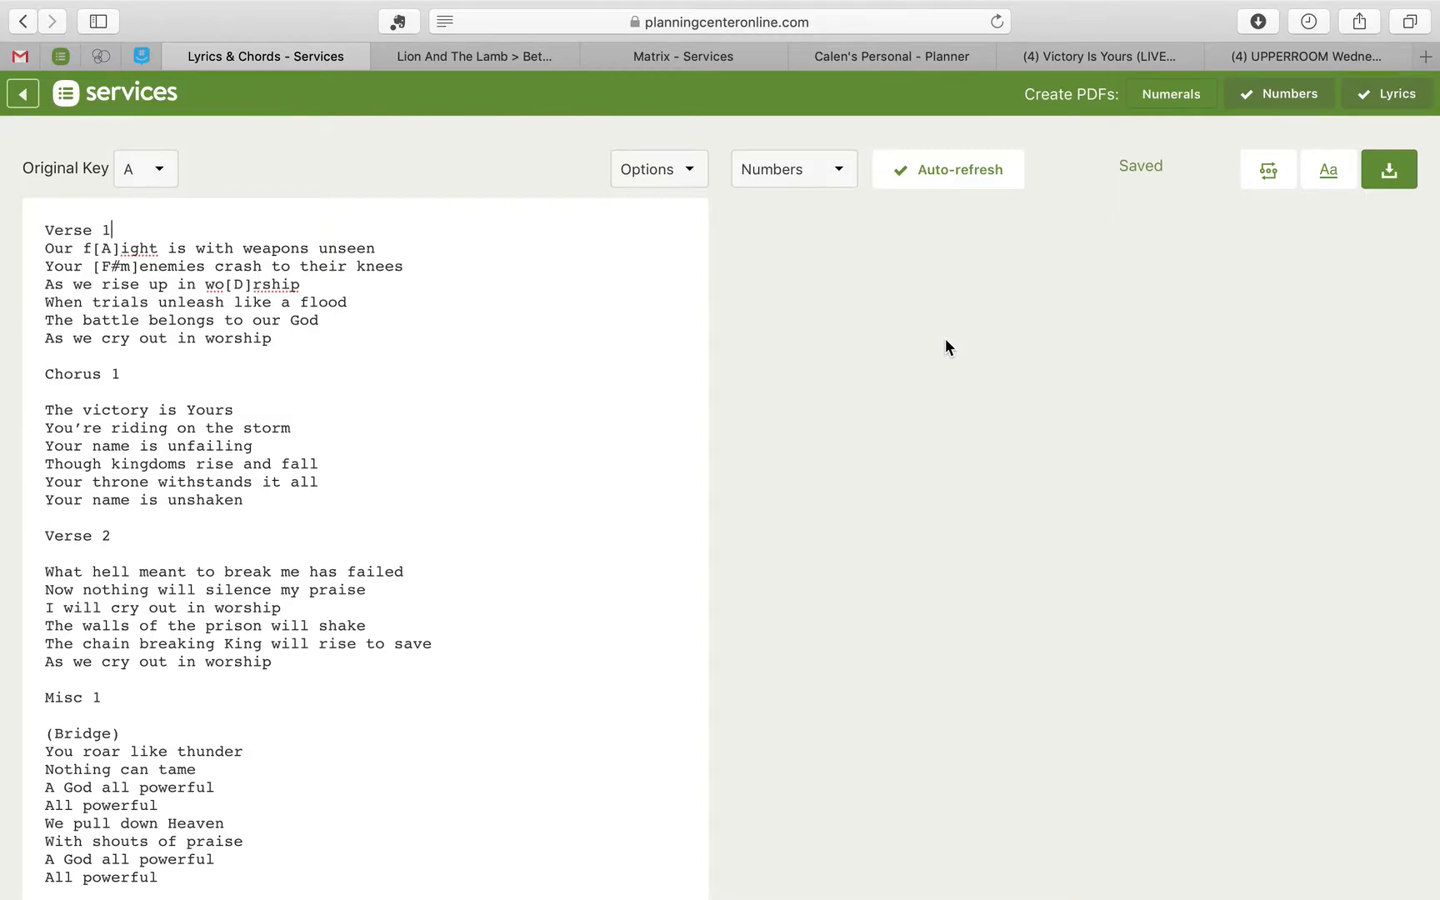
{"action": "scroll", "coordinate": [934, 355], "scroll_direction": "up", "scroll_amount": 1}
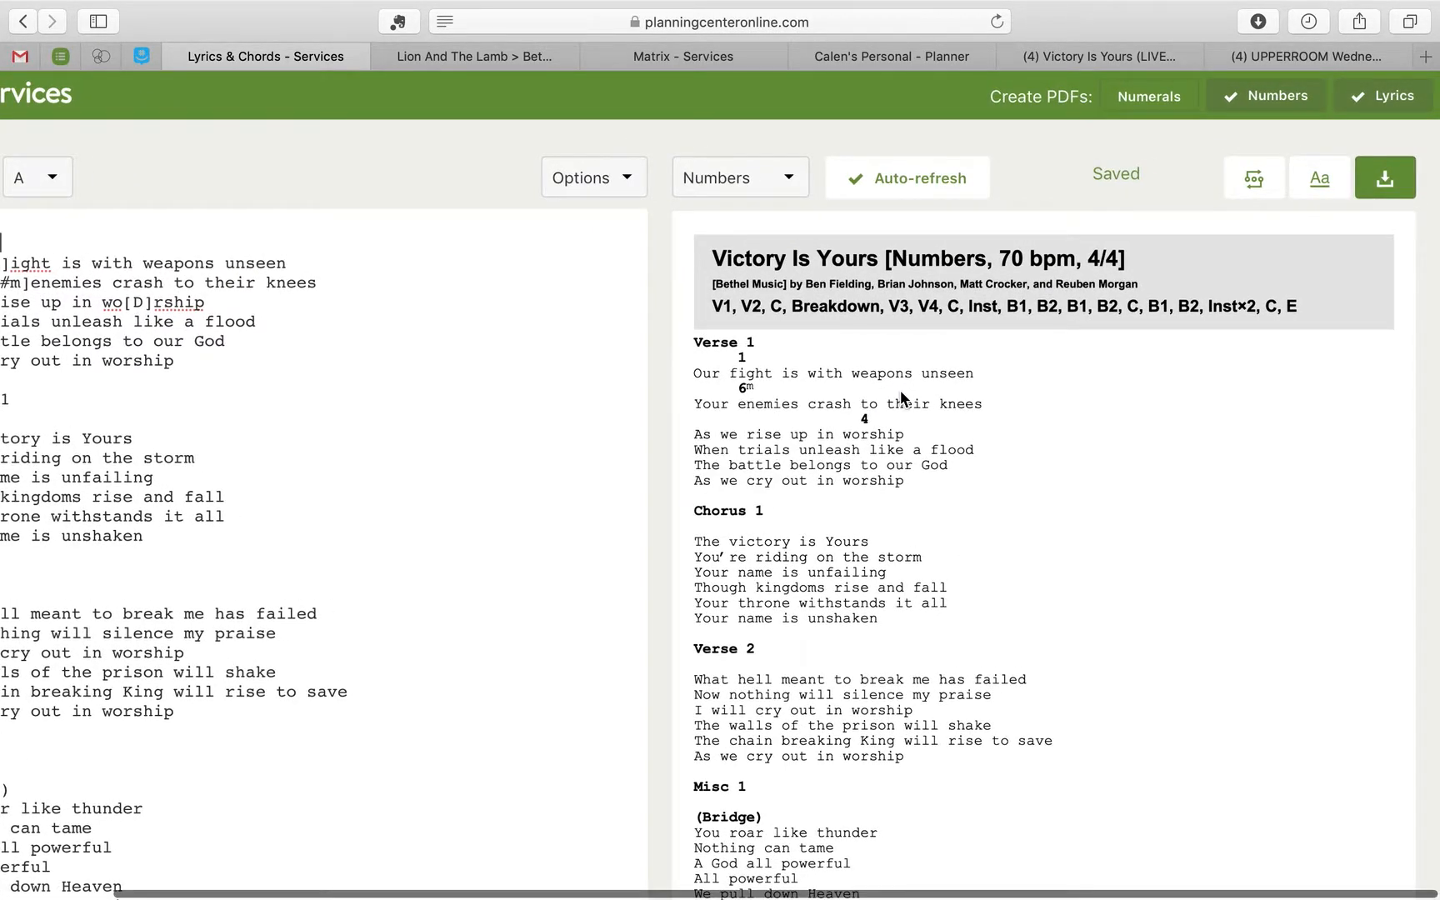
{"action": "scroll", "coordinate": [900, 392], "scroll_direction": "down", "scroll_amount": 1}
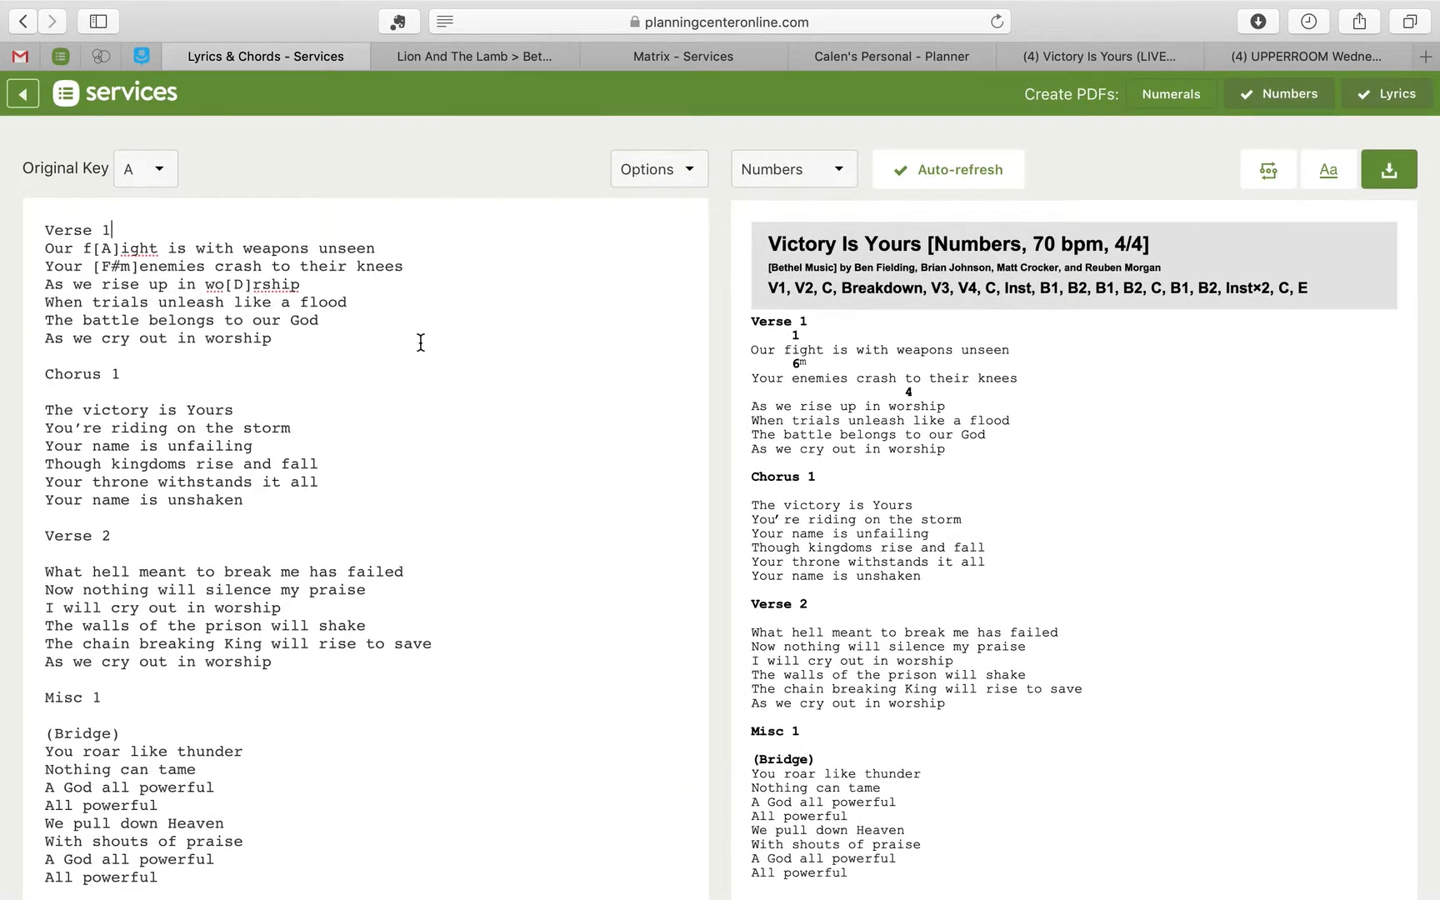
{"action": "scroll", "coordinate": [953, 384], "scroll_direction": "down", "scroll_amount": 3}
{"action": "left_click_drag", "start_coordinate": [771, 166], "coordinate": [919, 700]}
{"action": "left_click", "coordinate": [924, 669]}
{"action": "scroll", "coordinate": [894, 603], "scroll_direction": "up", "scroll_amount": 3}
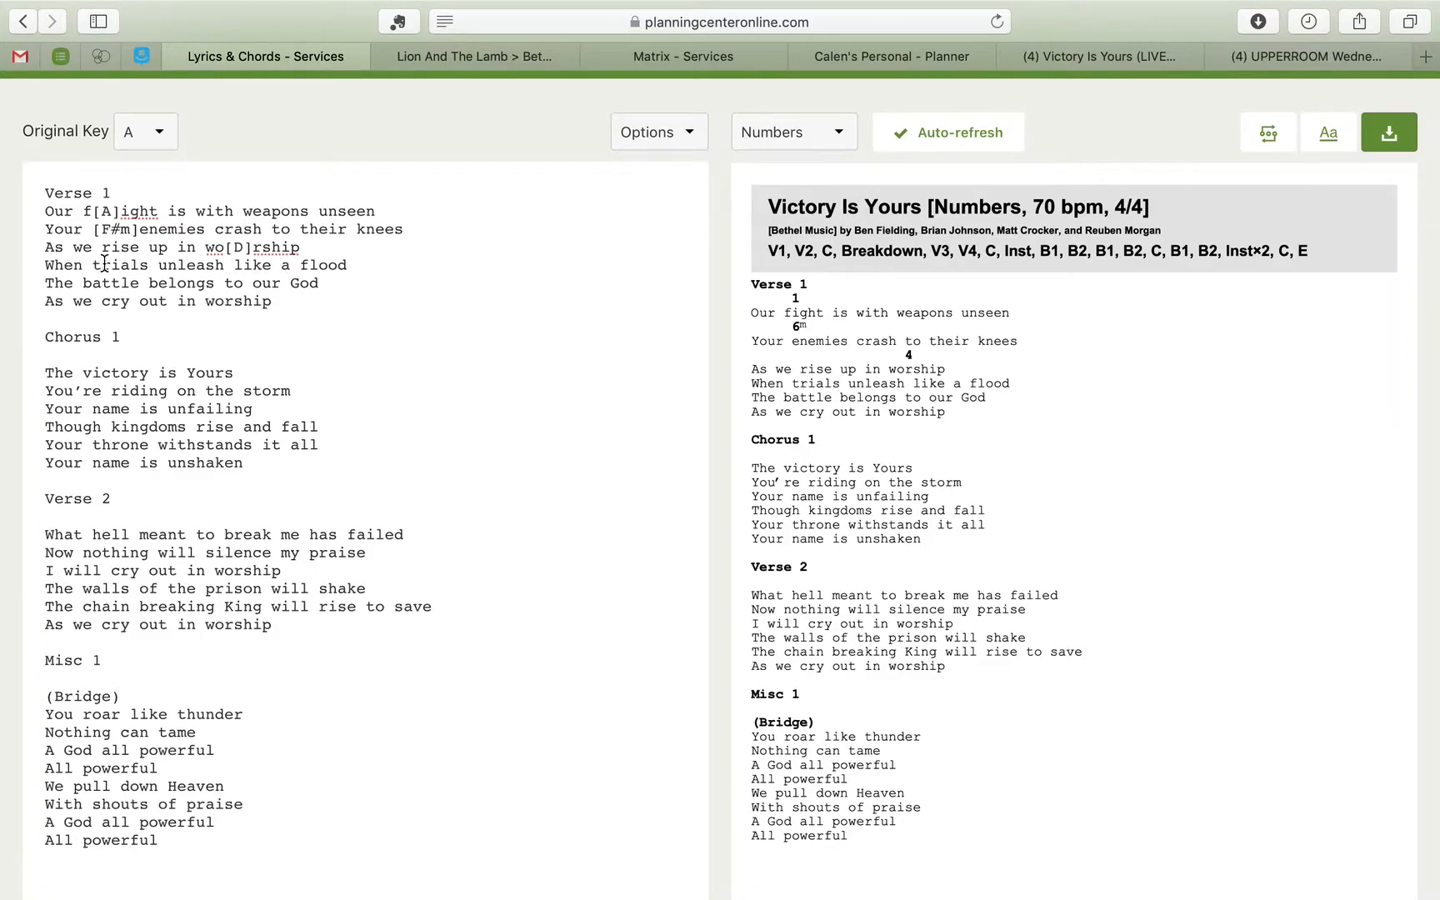
Step: Add [F#m] inside "trials" and [E/G#] a few spaces after "flood" in Verse 1's fourth line
{"action": "type", "text": "[F#m"}
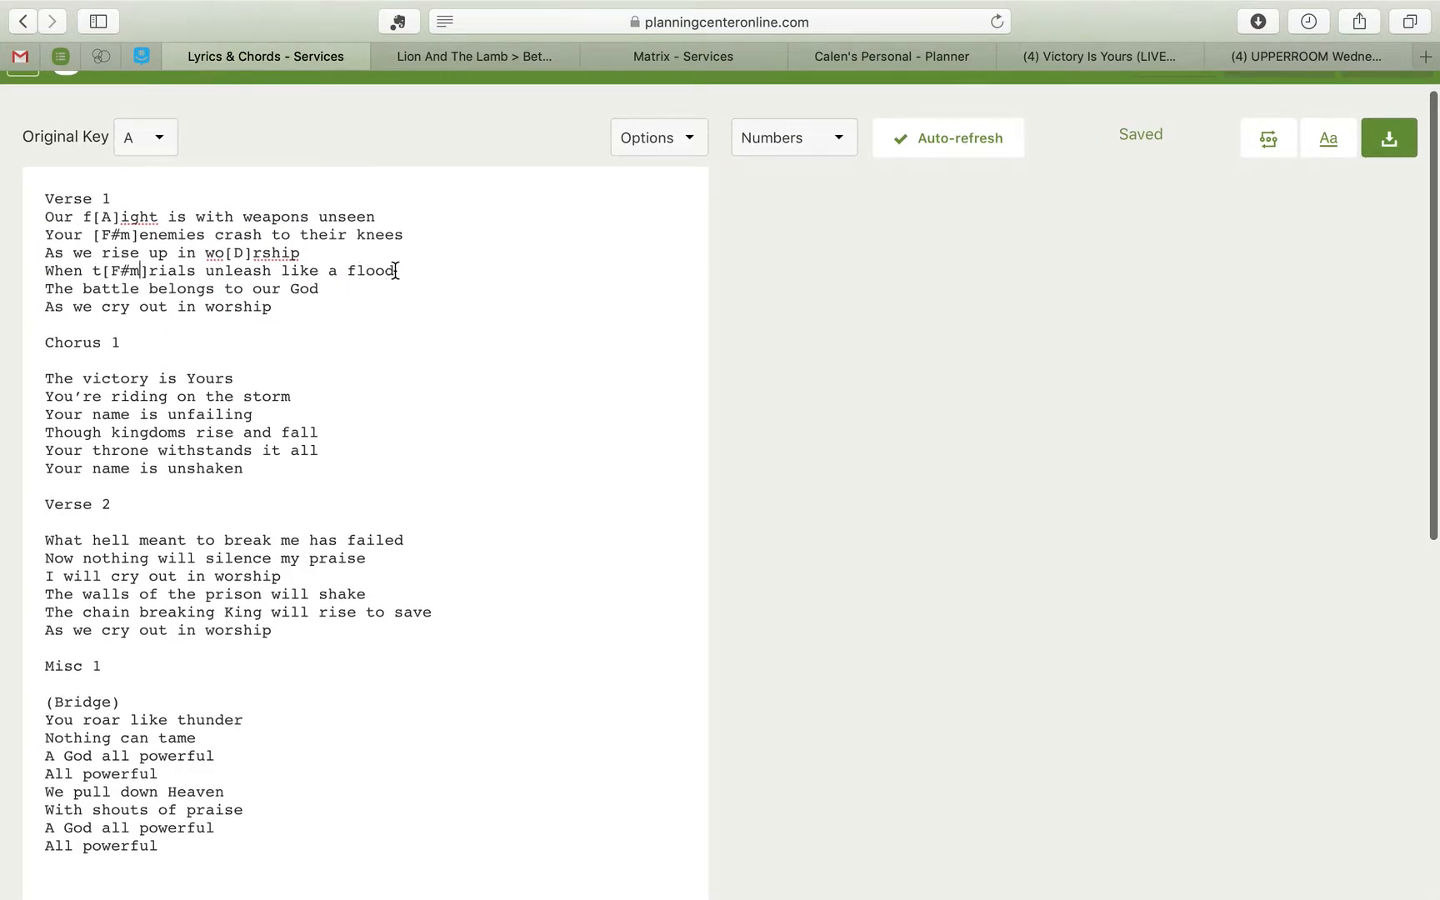
{"action": "left_click", "coordinate": [401, 271]}
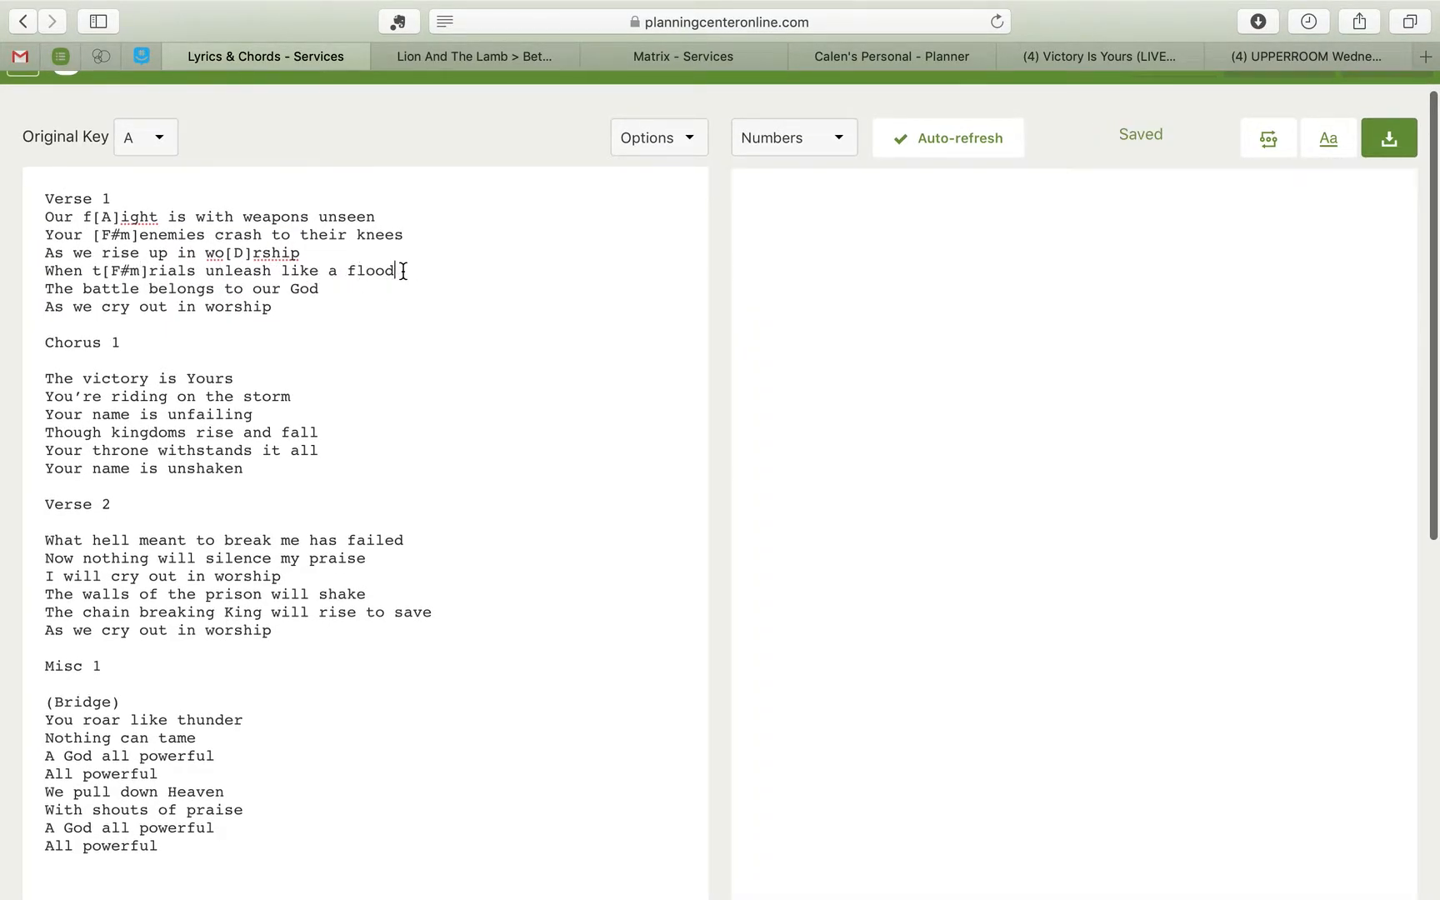
{"action": "type", "text": "[]E"}
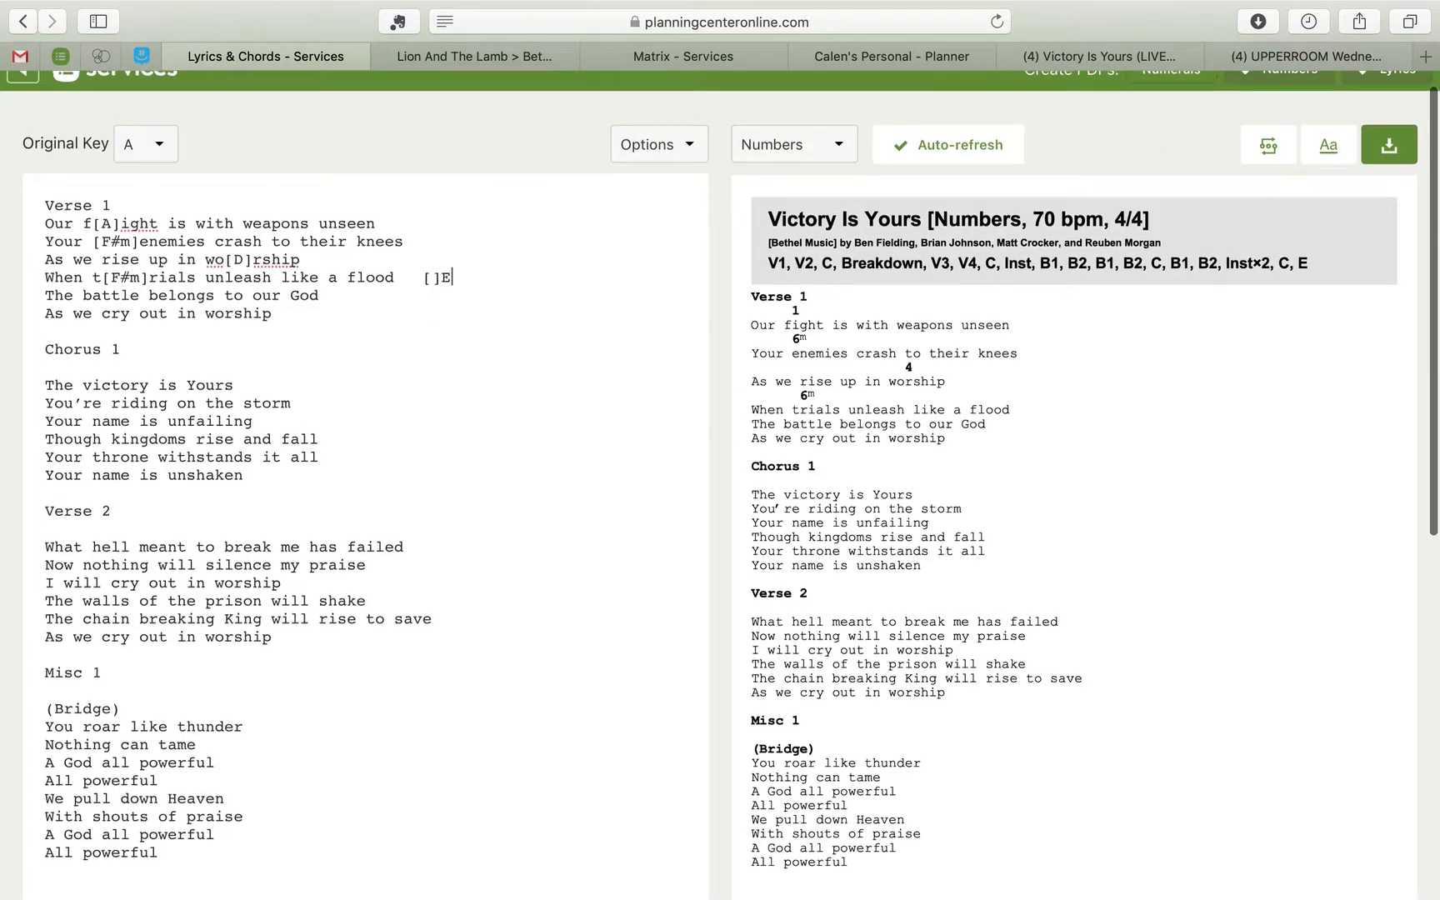
{"action": "key", "text": "BackSpace"}
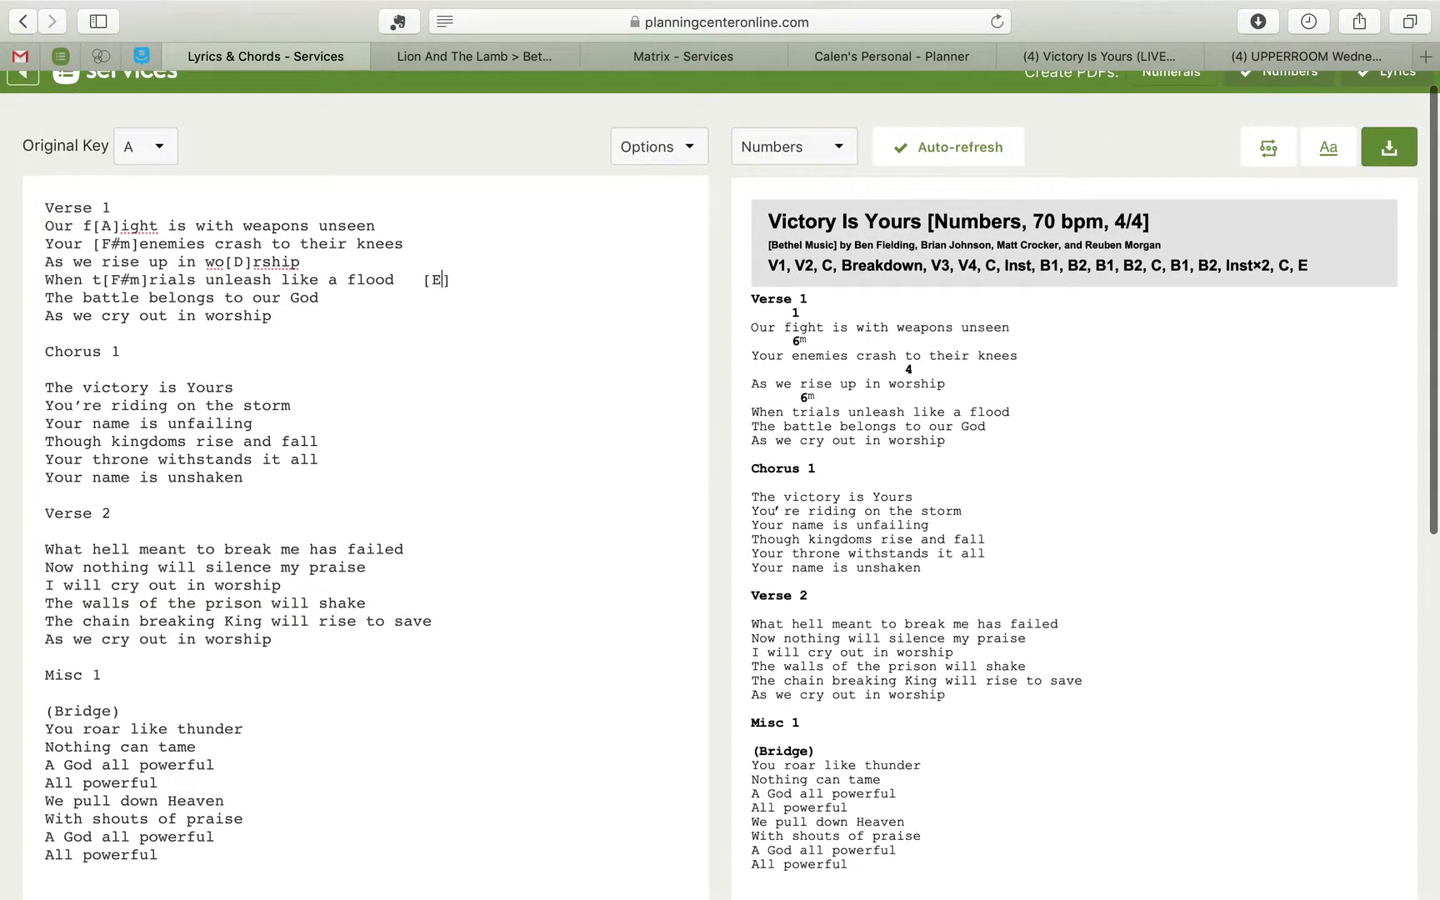
{"action": "type", "text": "E/G"}
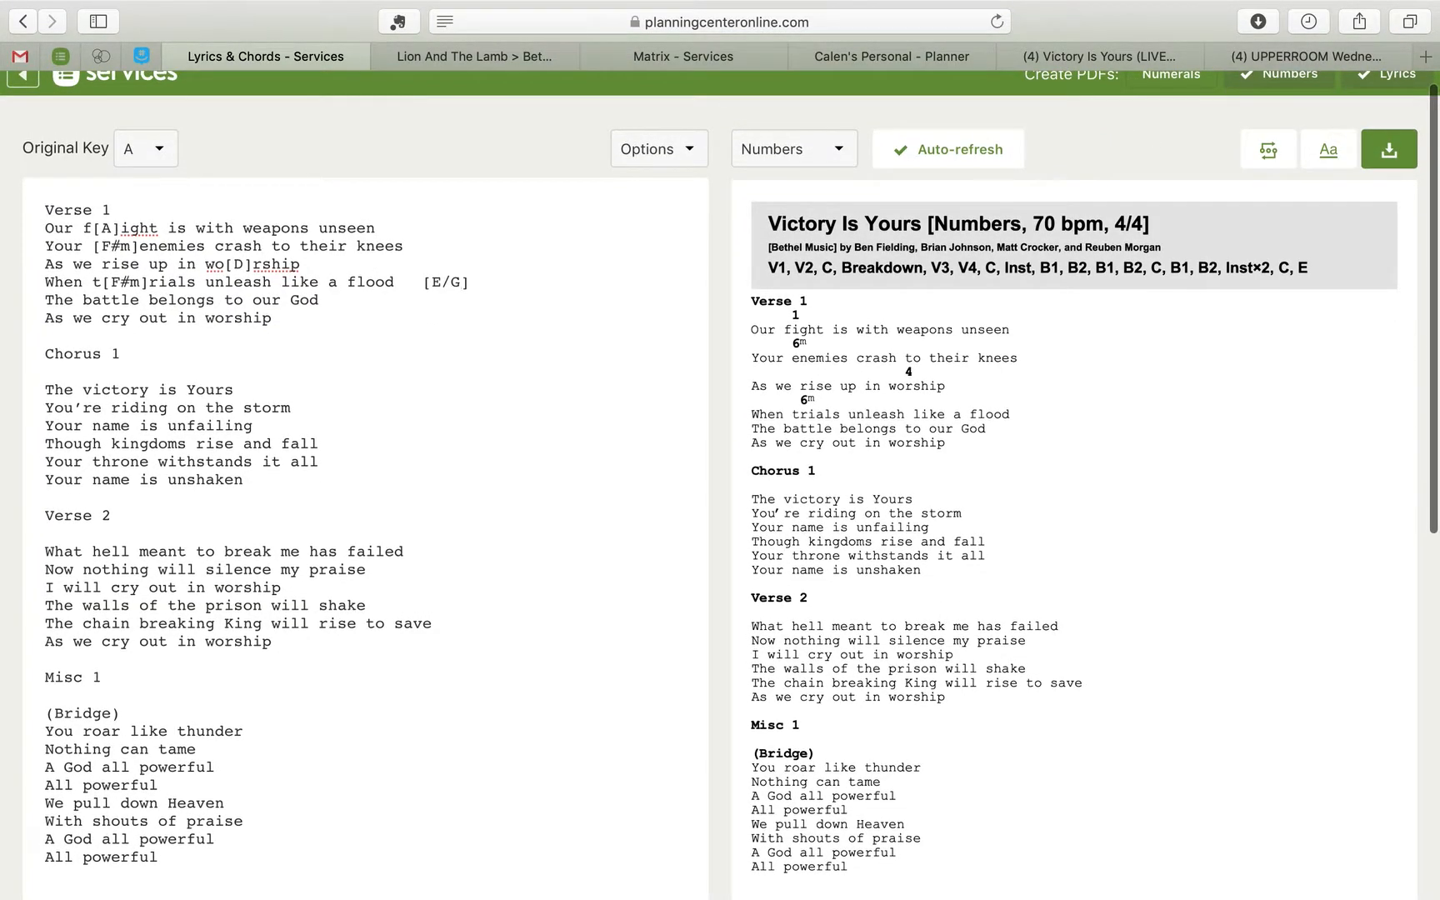
{"action": "type", "text": "#"}
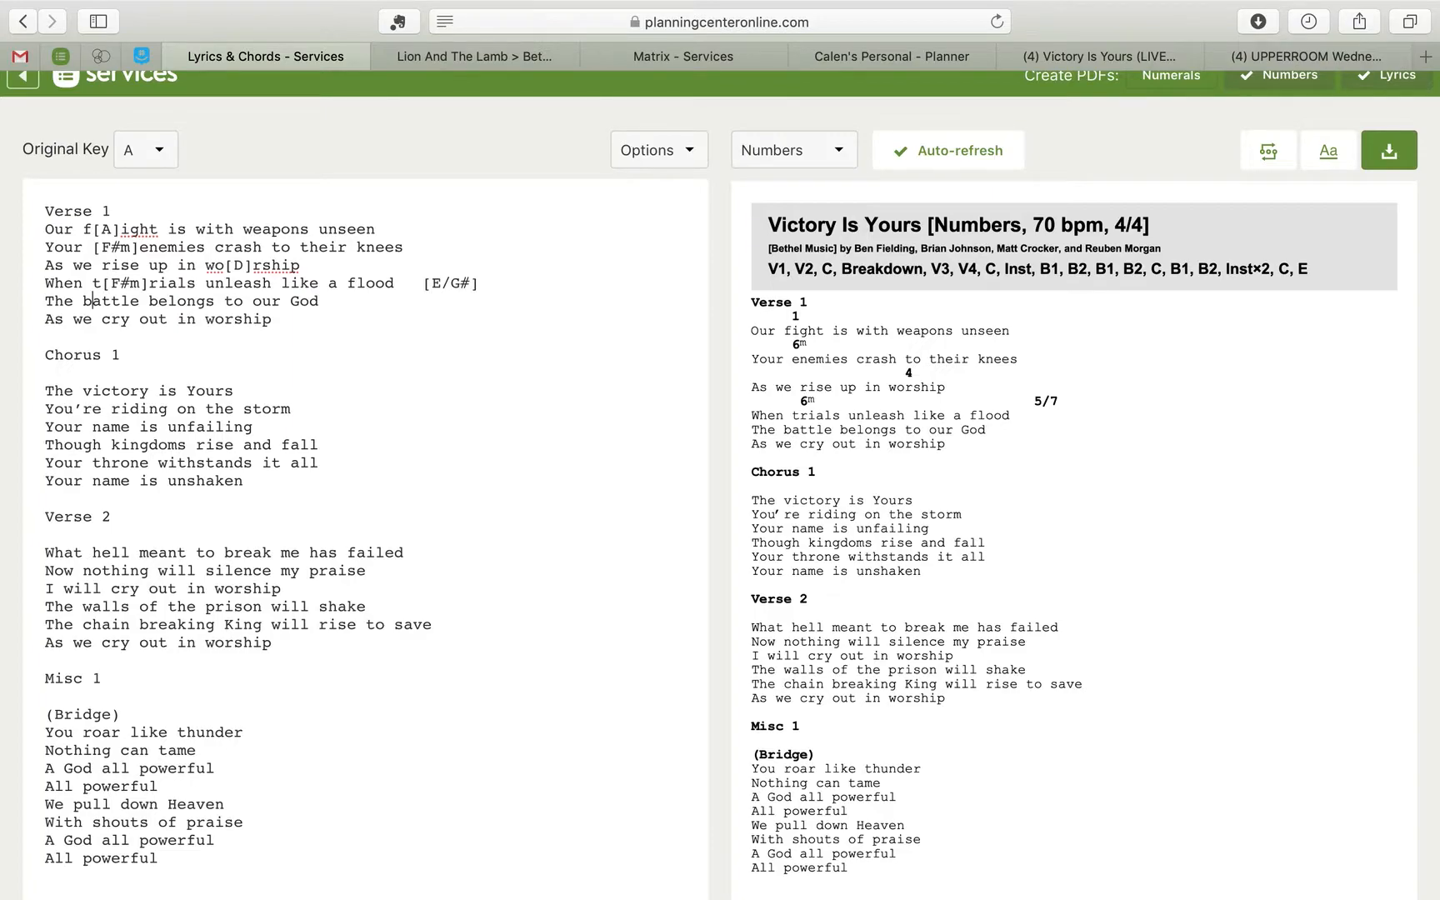
Step: Add [A] inside "battle" and [D] inside "worship" in the last two lines of Verse 1
{"action": "type", "text": "[A"}
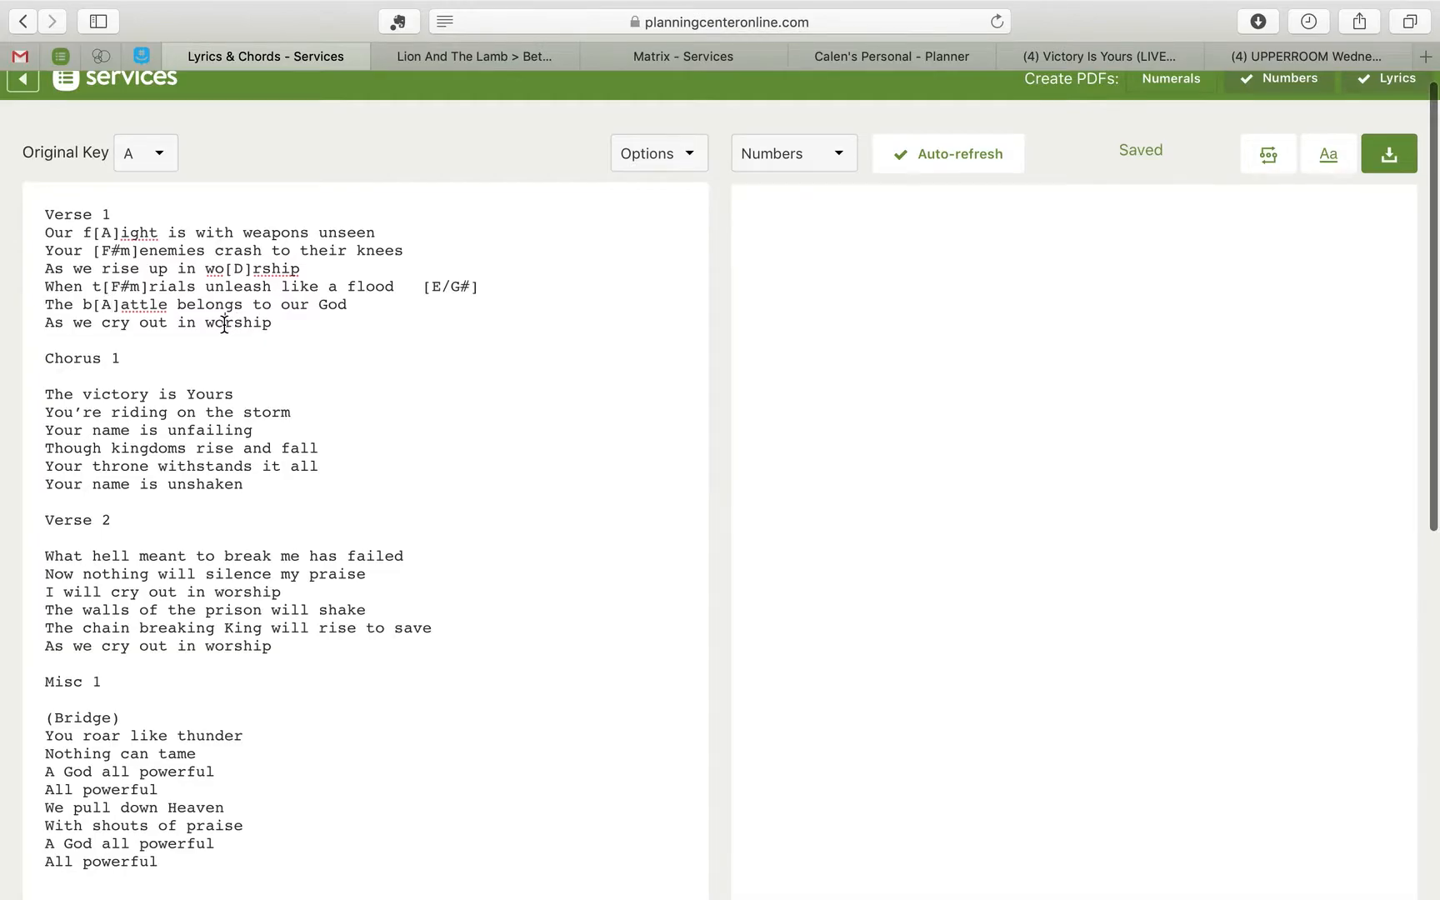
{"action": "left_click", "coordinate": [224, 324]}
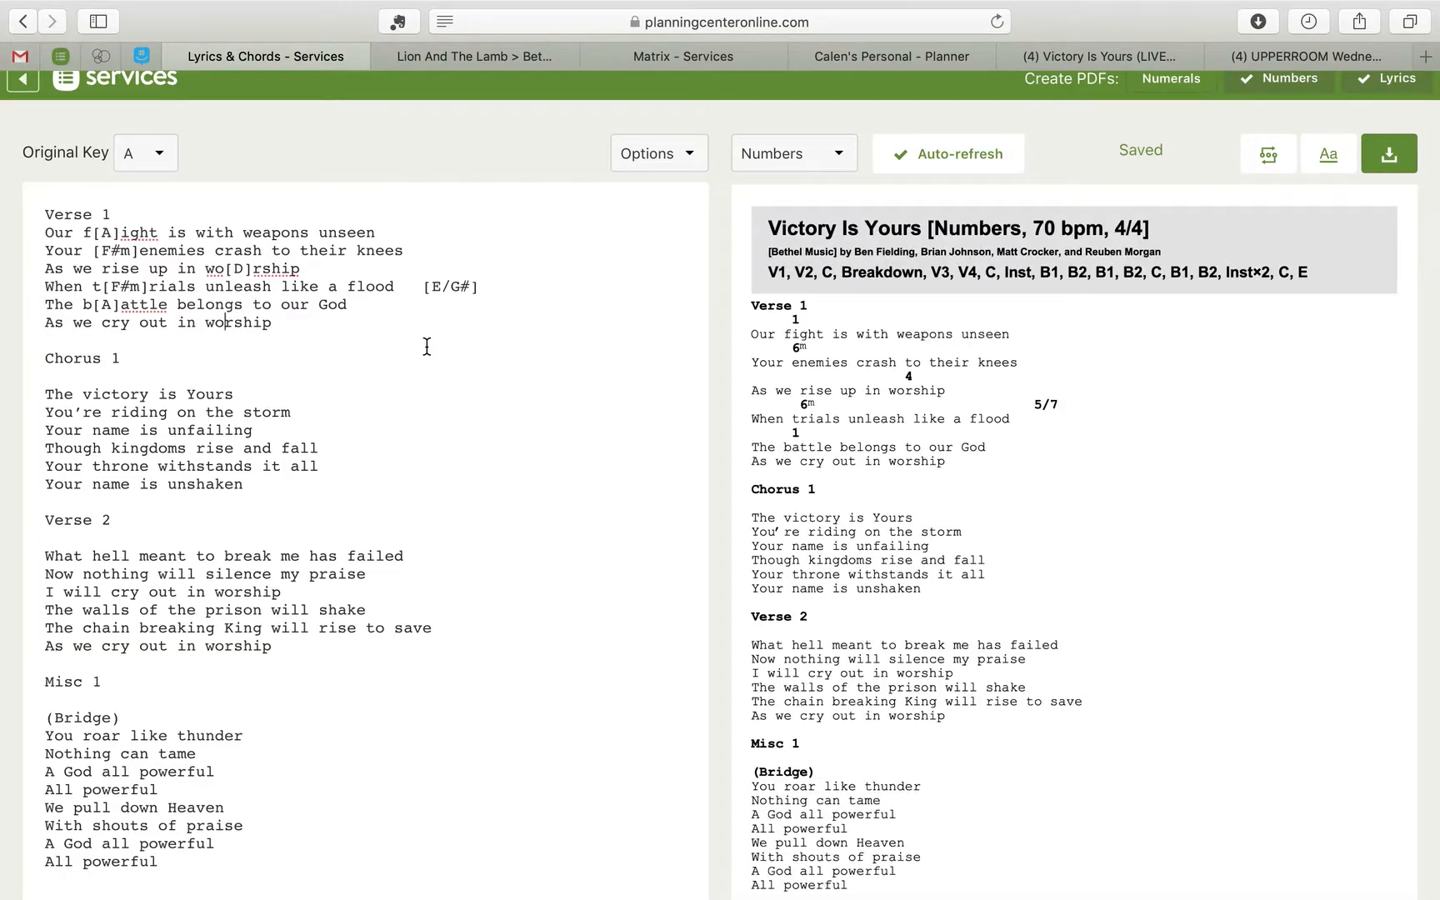
{"action": "type", "text": "[D"}
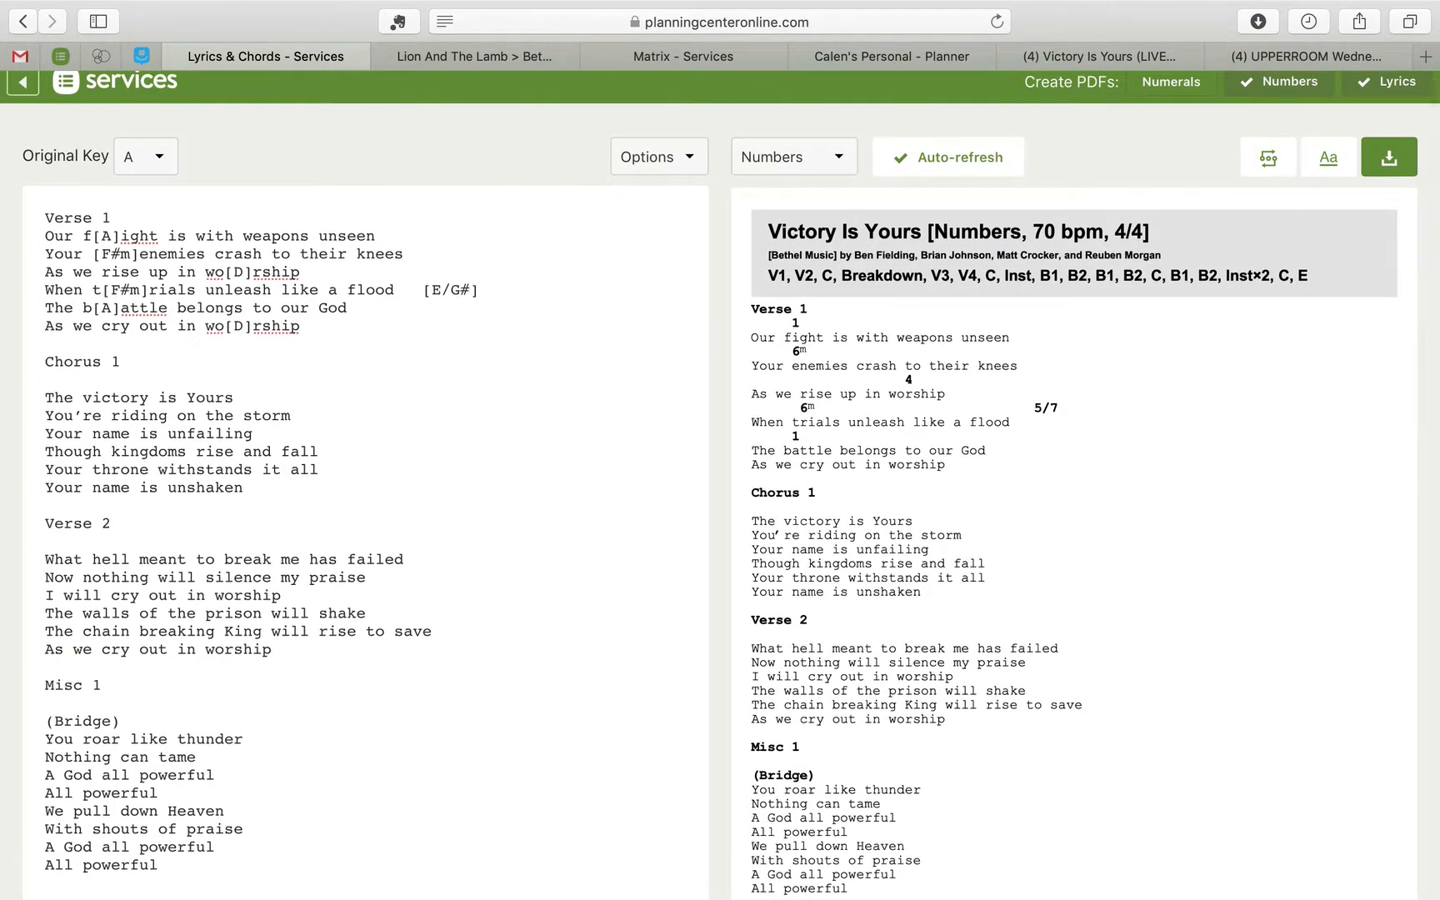
Step: Add a bracketed Bm bar with bar lines, [| Bm |], after "worship" in Verse 1's last line
{"action": "left_click", "coordinate": [387, 336]}
{"action": "left_click", "coordinate": [359, 320]}
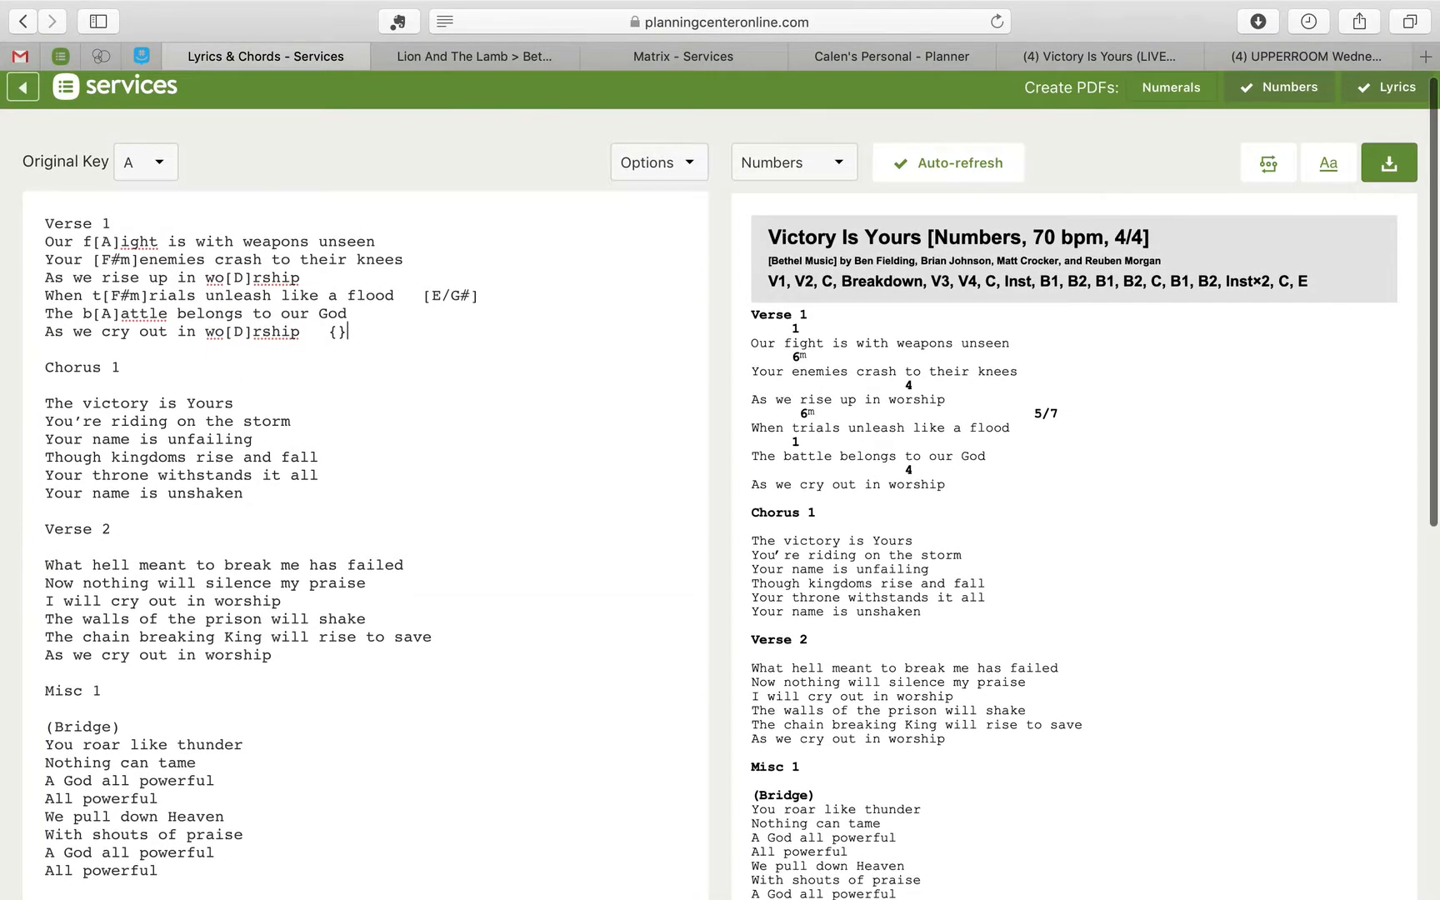
{"action": "type", "text": "[]"}
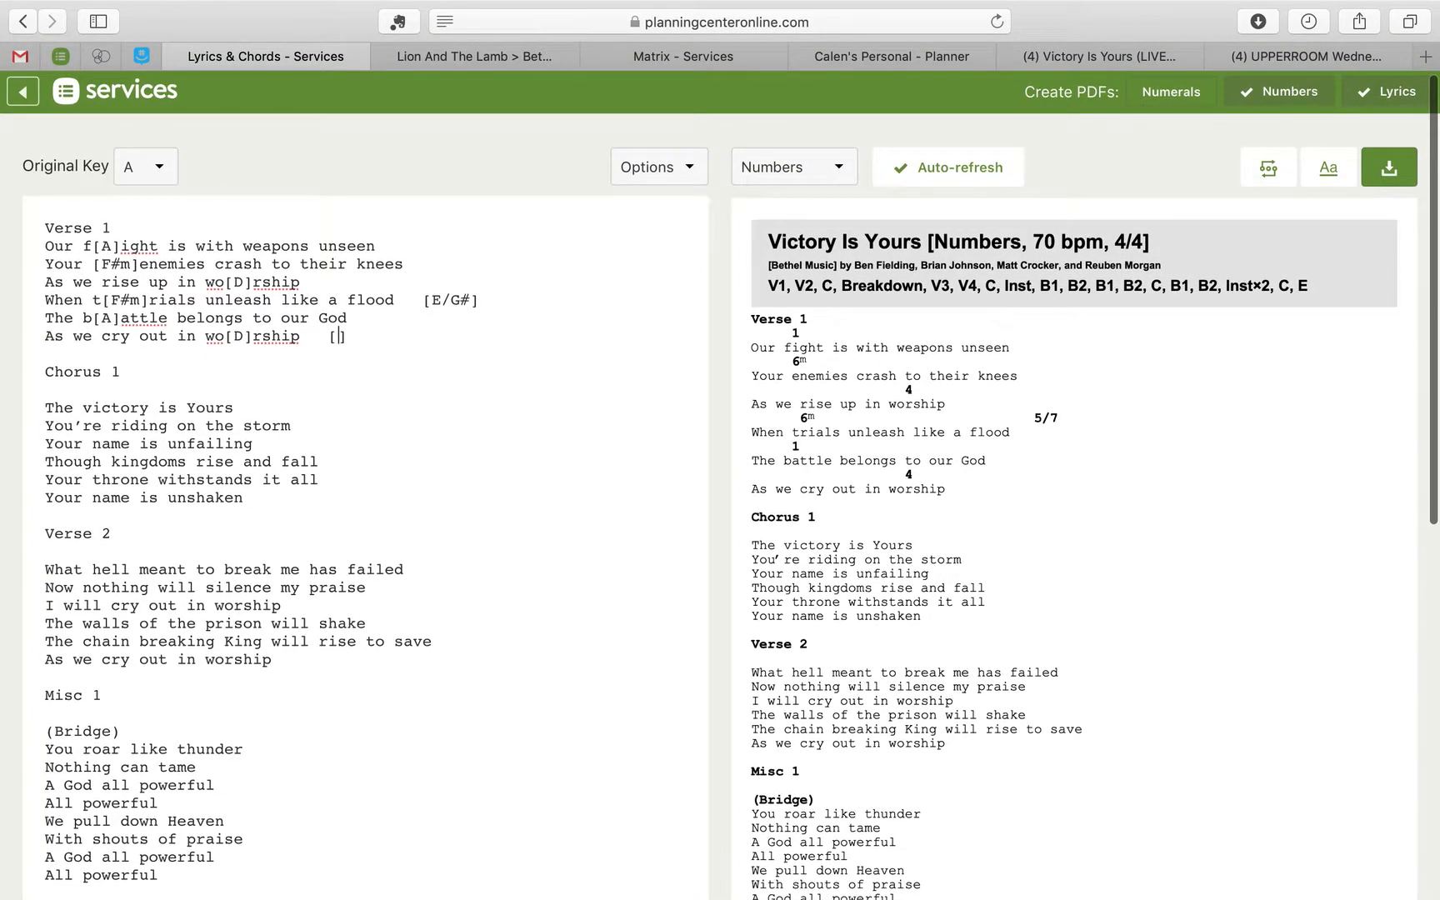
{"action": "type", "text": "| Bm"}
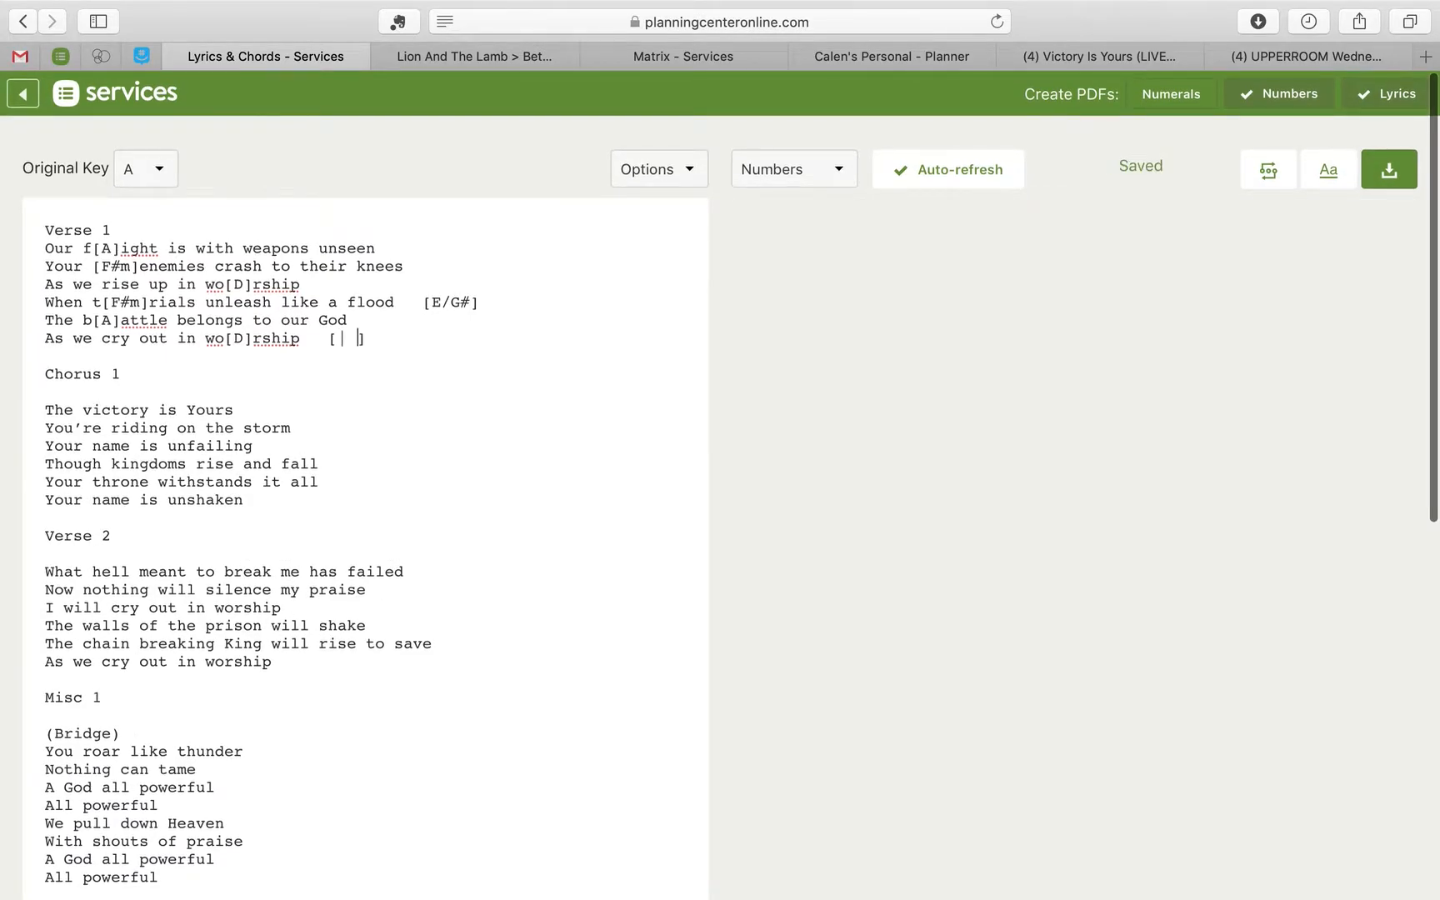
{"action": "type", "text": "     |"}
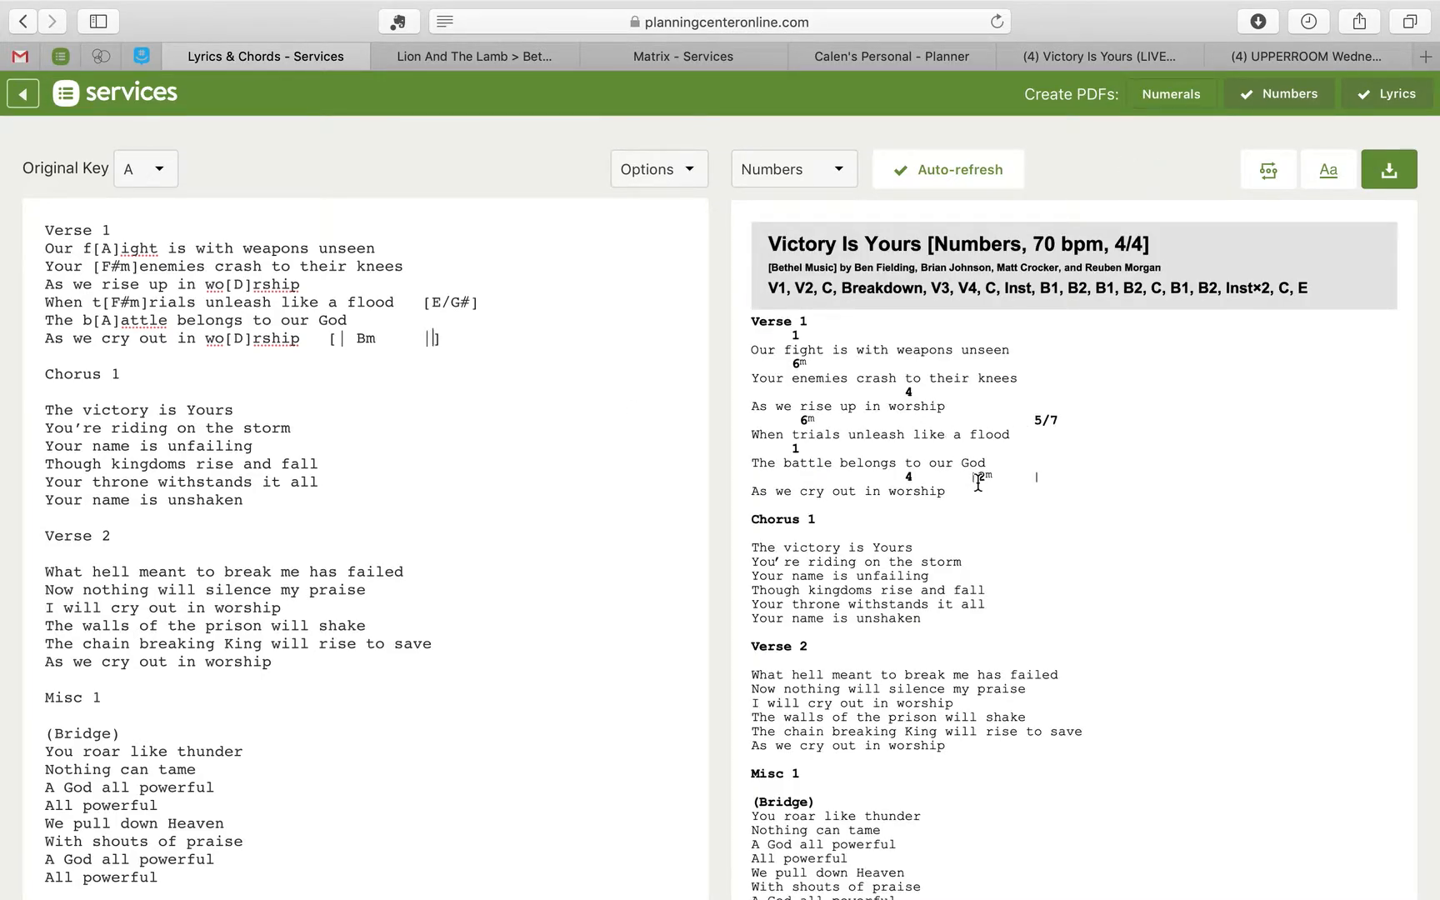
Step: Try to bold the Bm bar in Verse 1's last line by placing <b> and </b> outside its brackets
{"action": "scroll", "coordinate": [466, 464], "scroll_direction": "down", "scroll_amount": 2}
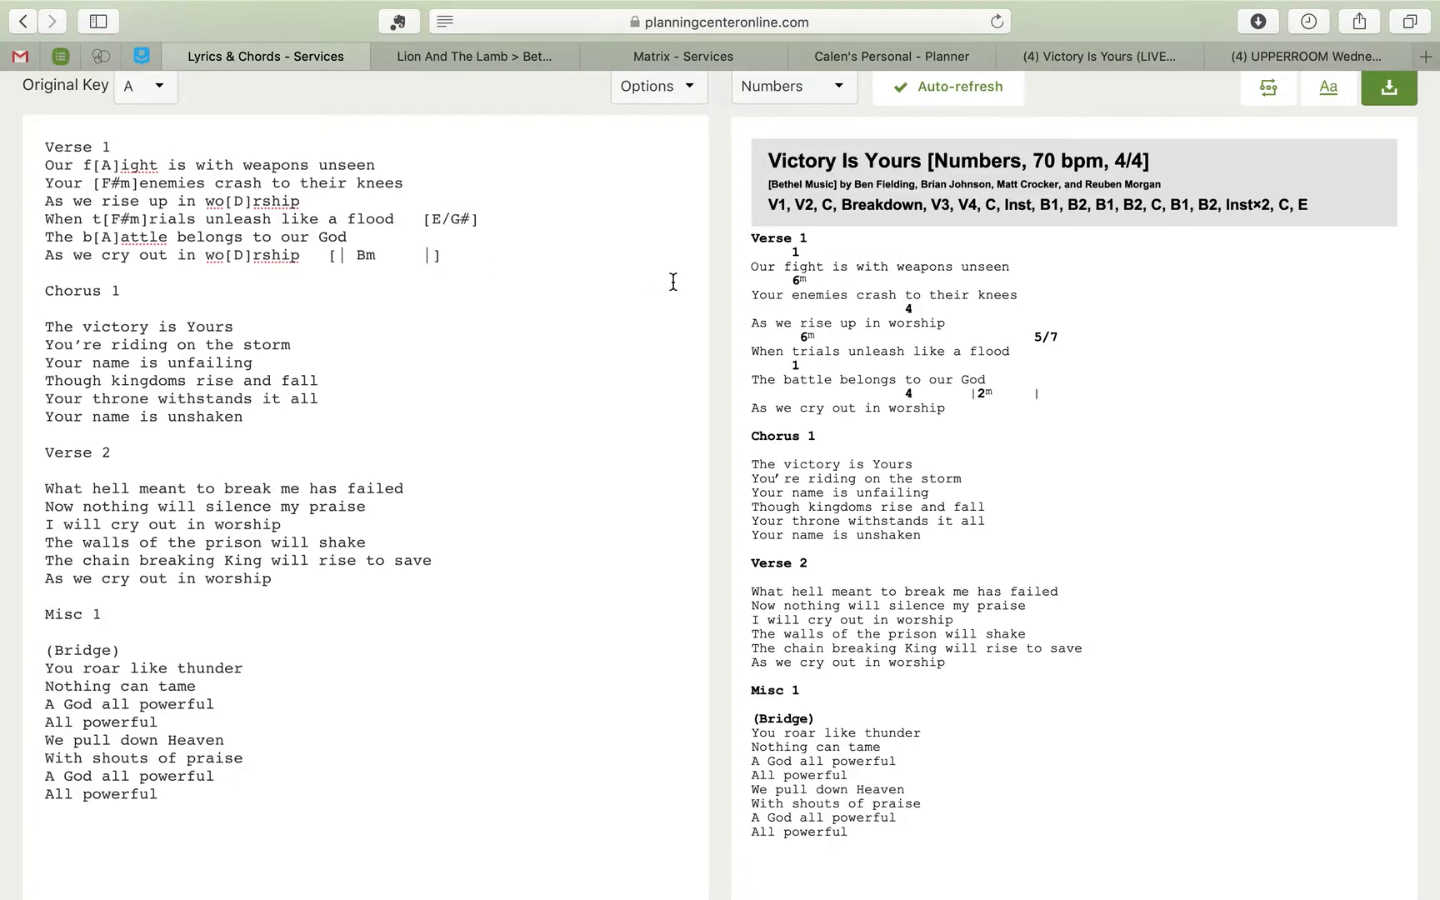
{"action": "type", "text": "[B"}
{"action": "key", "text": "BackSpace"}
{"action": "key", "text": "BackSpace"}
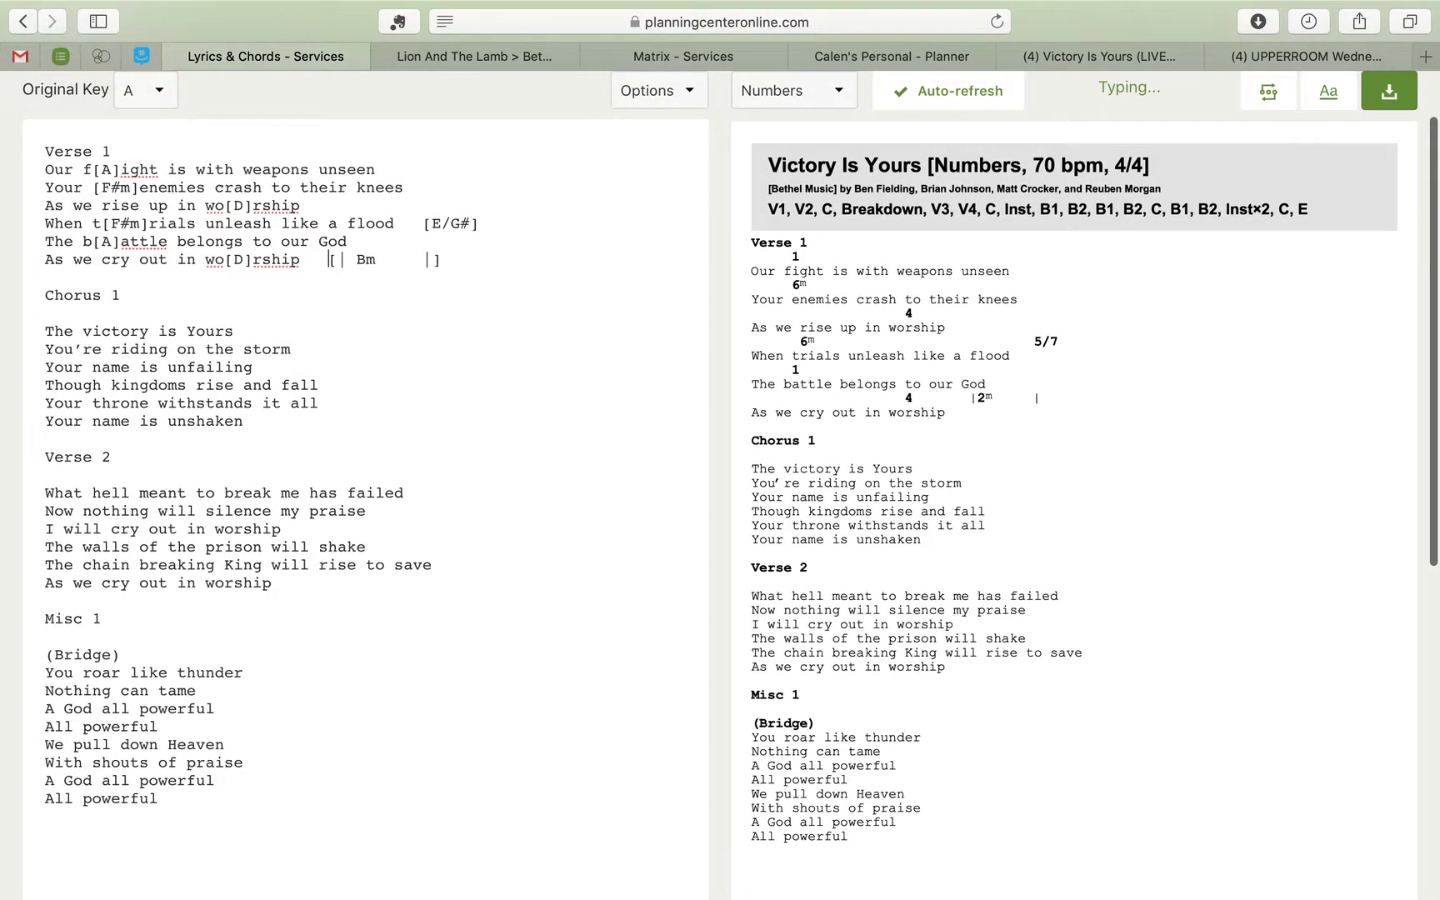
{"action": "type", "text": "<b>"}
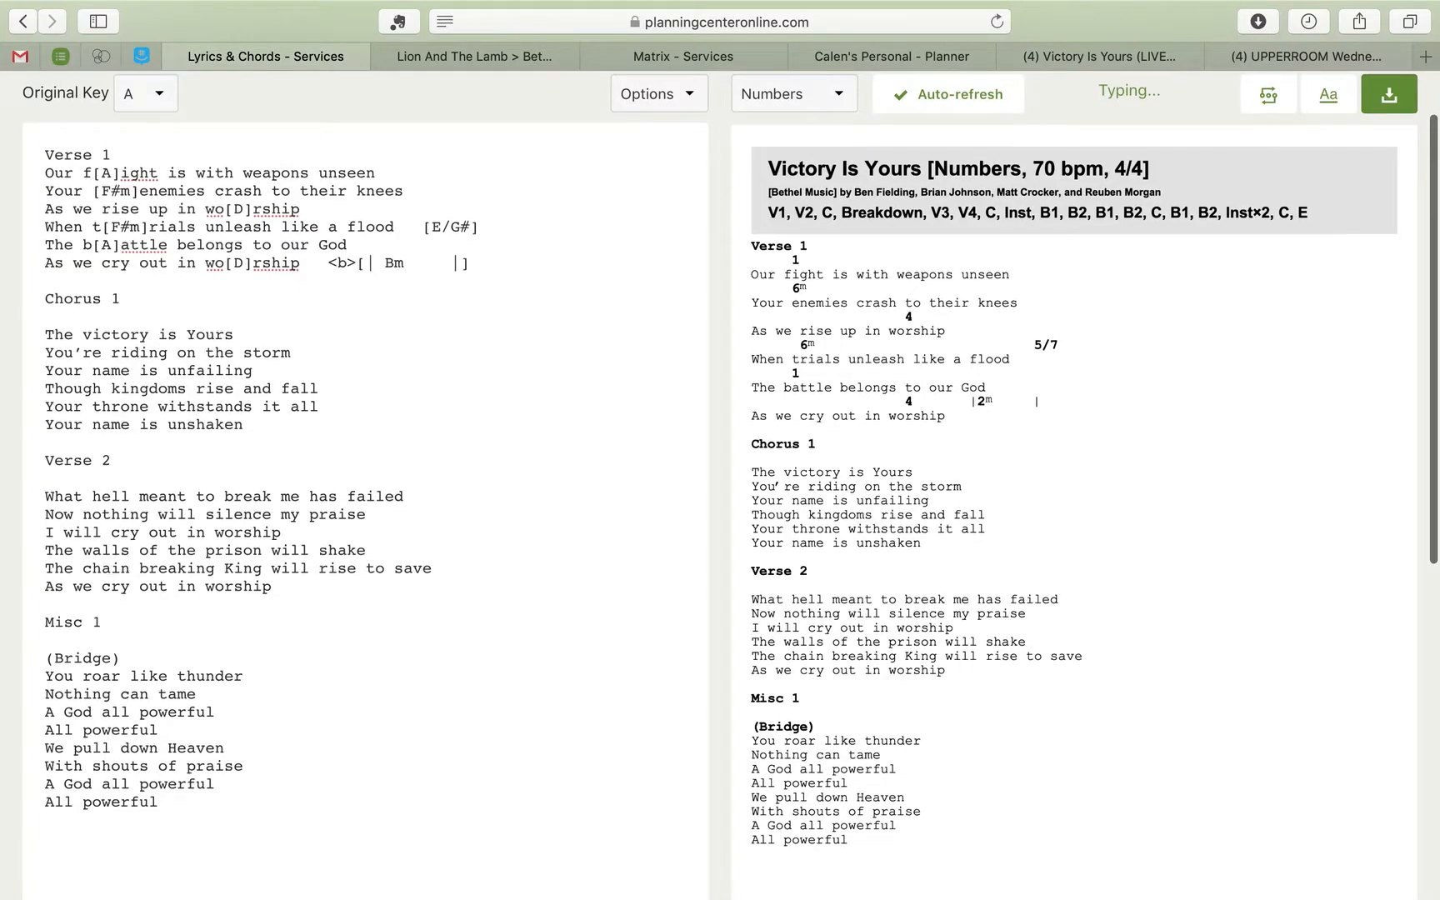
{"action": "left_click", "coordinate": [573, 266]}
{"action": "type", "text": "<"}
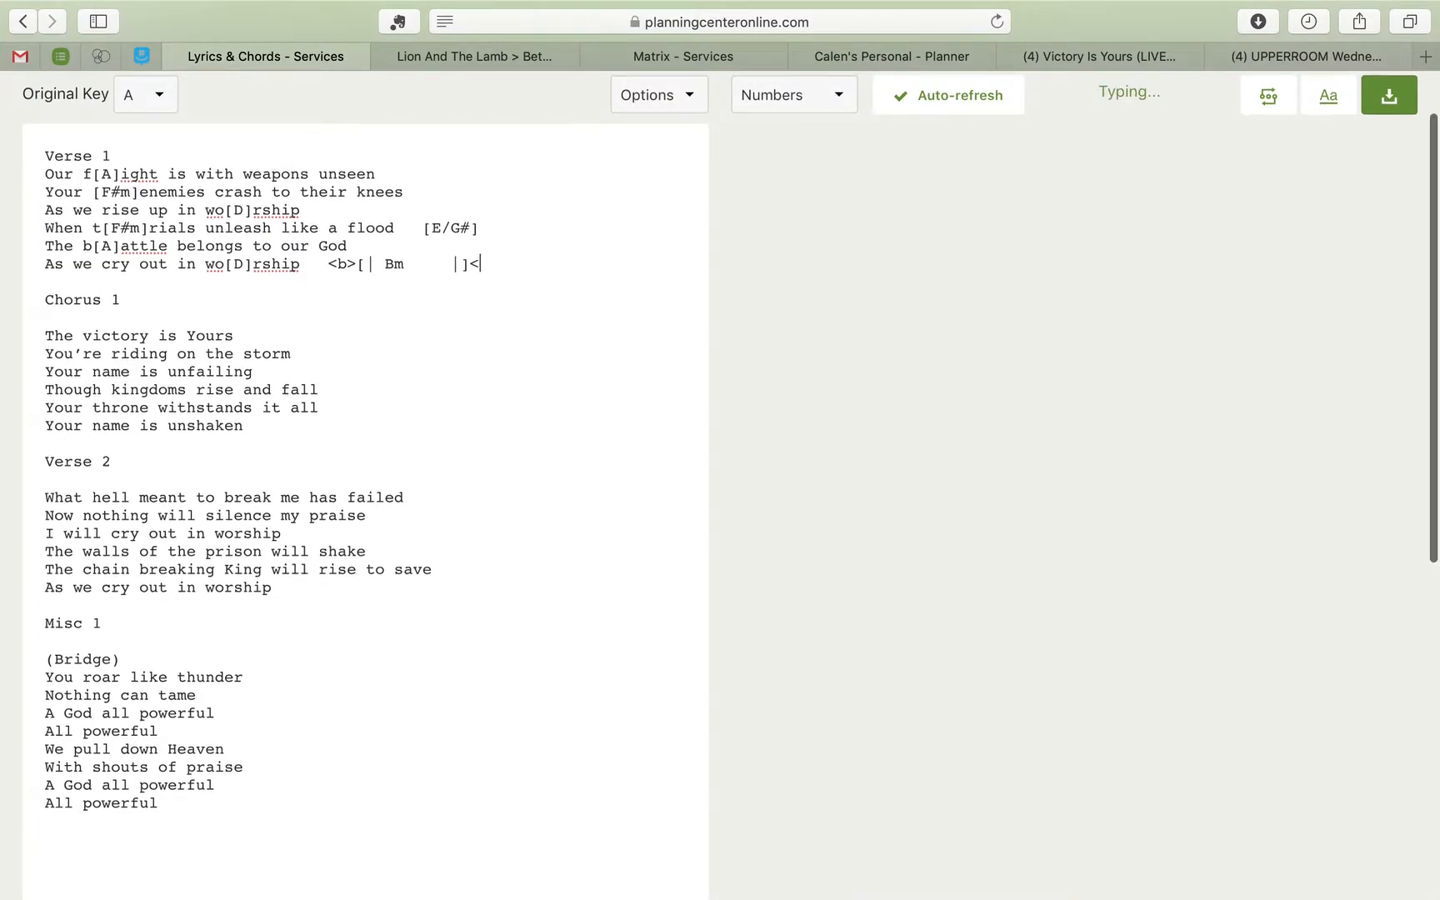
{"action": "type", "text": "/b"}
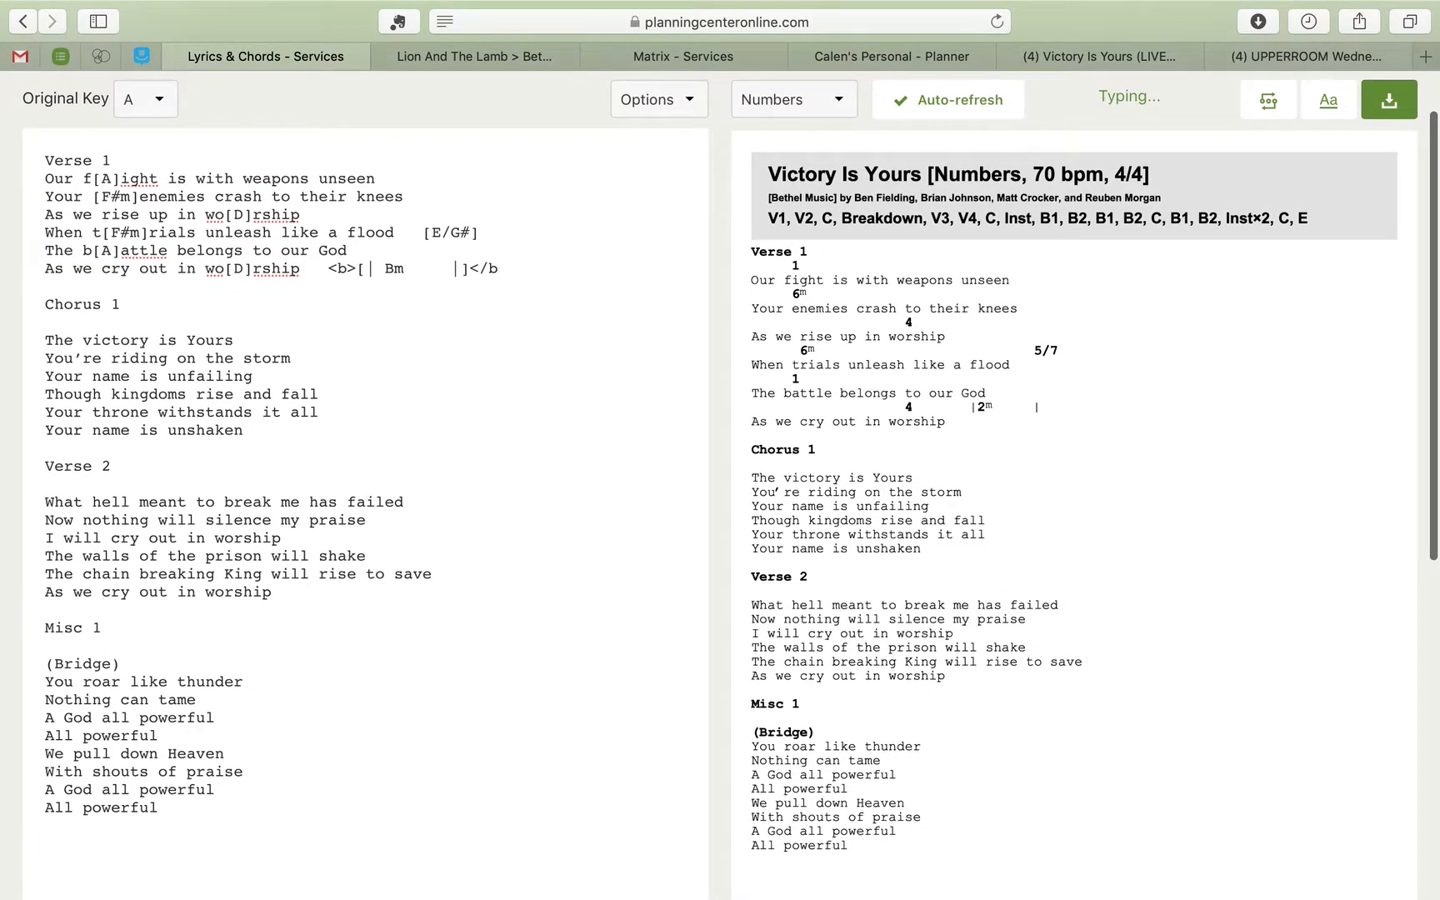
{"action": "type", "text": ">"}
{"action": "scroll", "coordinate": [572, 276], "scroll_direction": "down", "scroll_amount": 2}
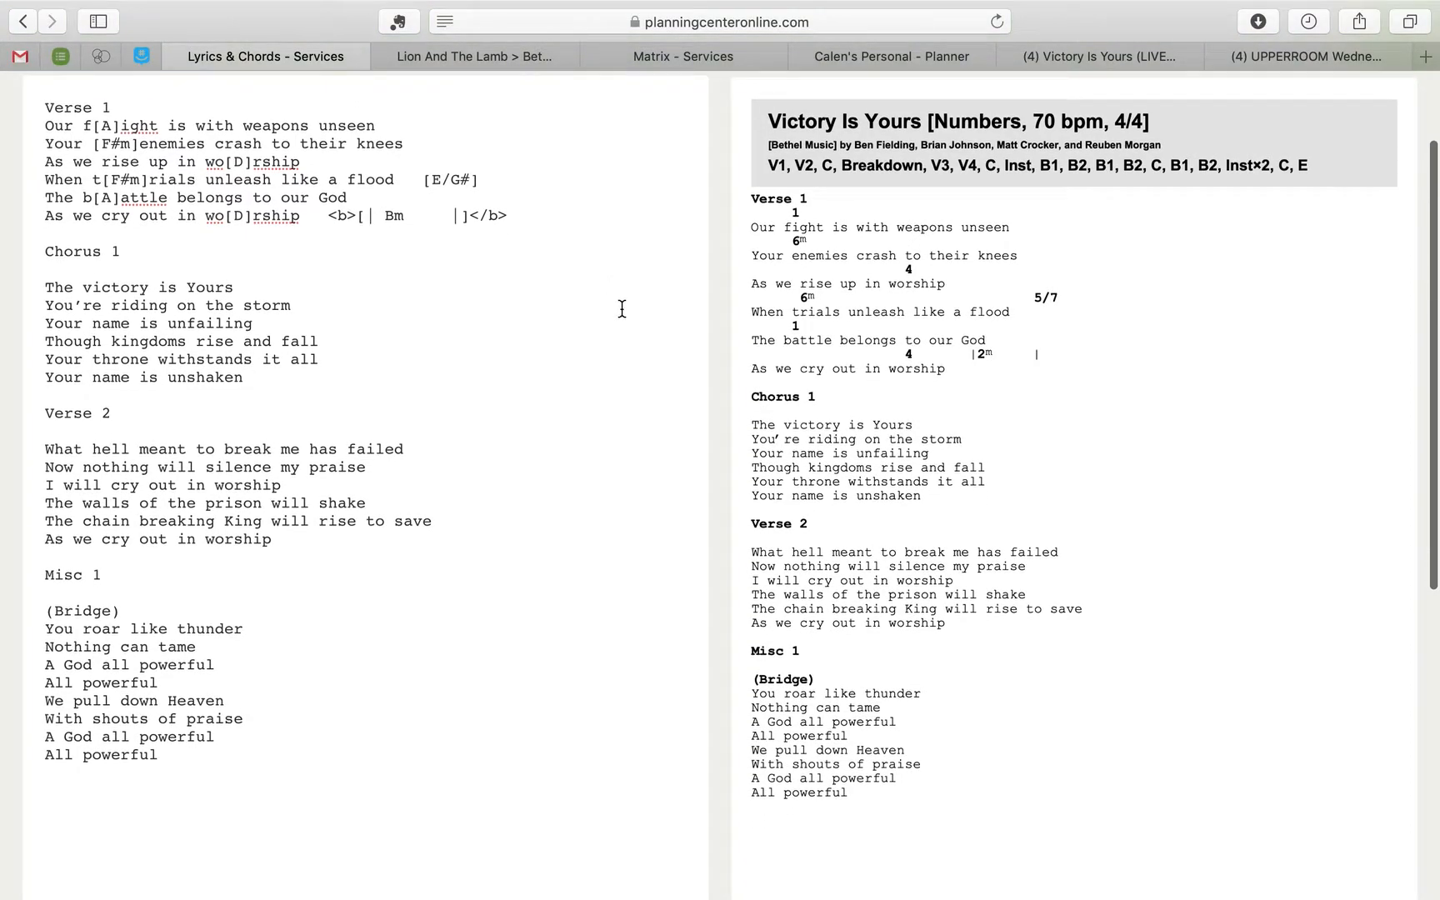
{"action": "scroll", "coordinate": [622, 309], "scroll_direction": "up", "scroll_amount": 3}
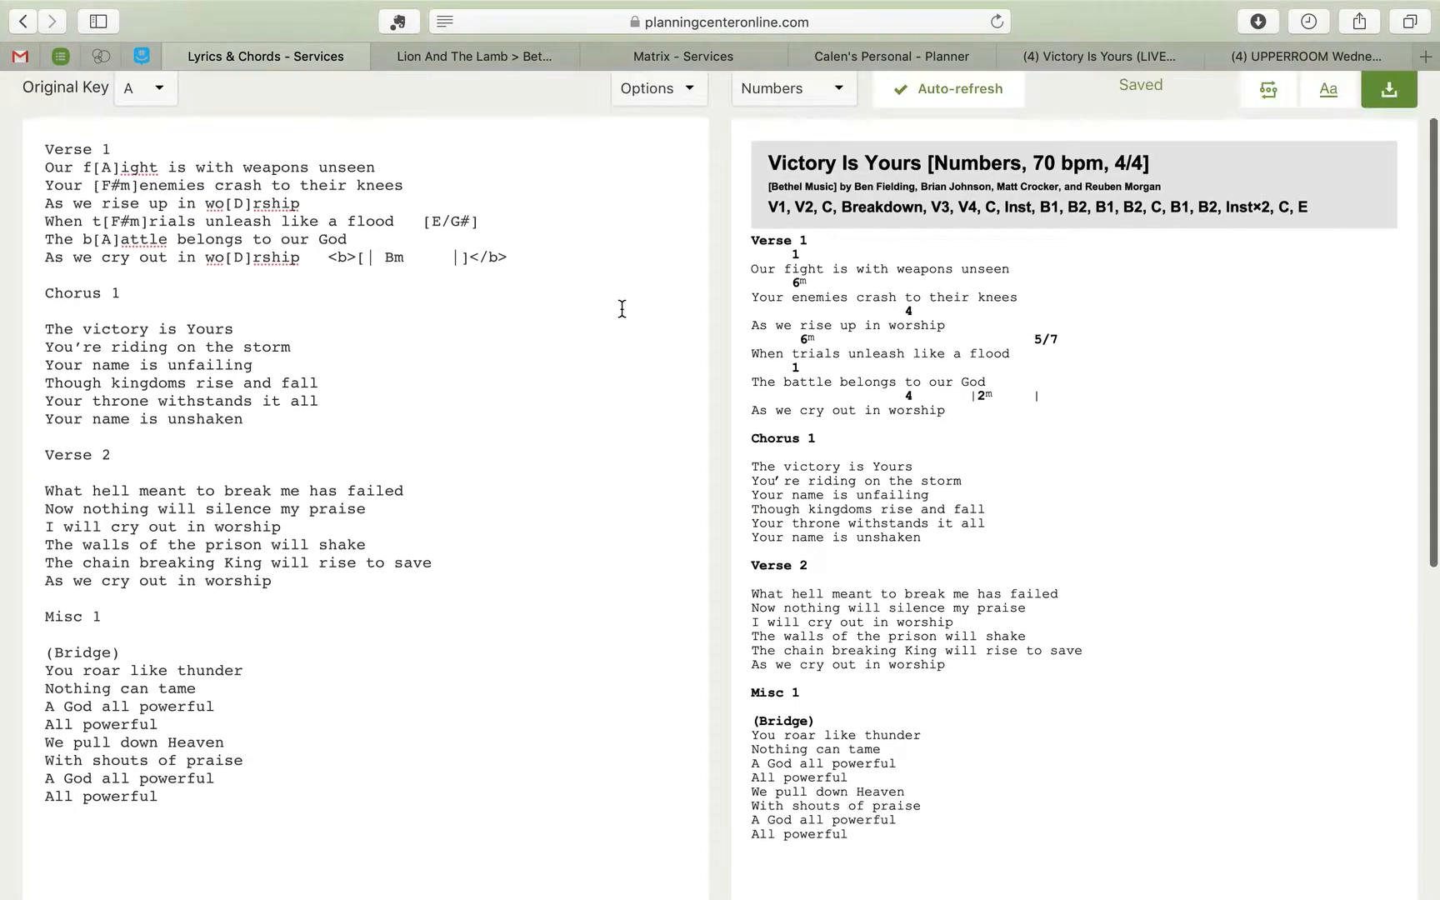
Step: Check the syntax of the bold code in the list of formatting codes
{"action": "left_click", "coordinate": [644, 151]}
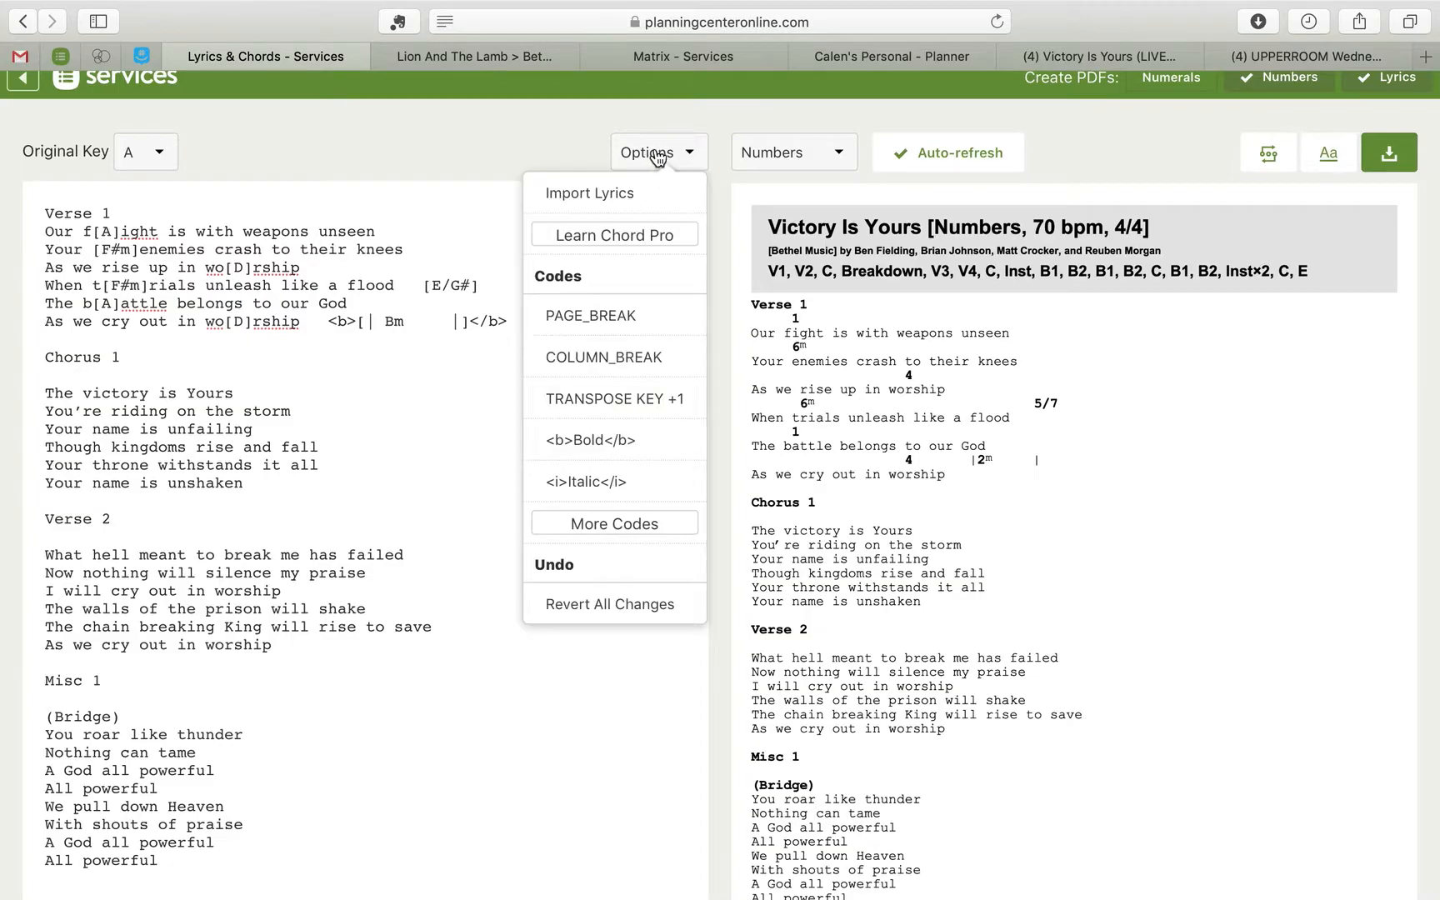
{"action": "left_click_drag", "start_coordinate": [652, 152], "coordinate": [565, 146]}
{"action": "left_click", "coordinate": [657, 152]}
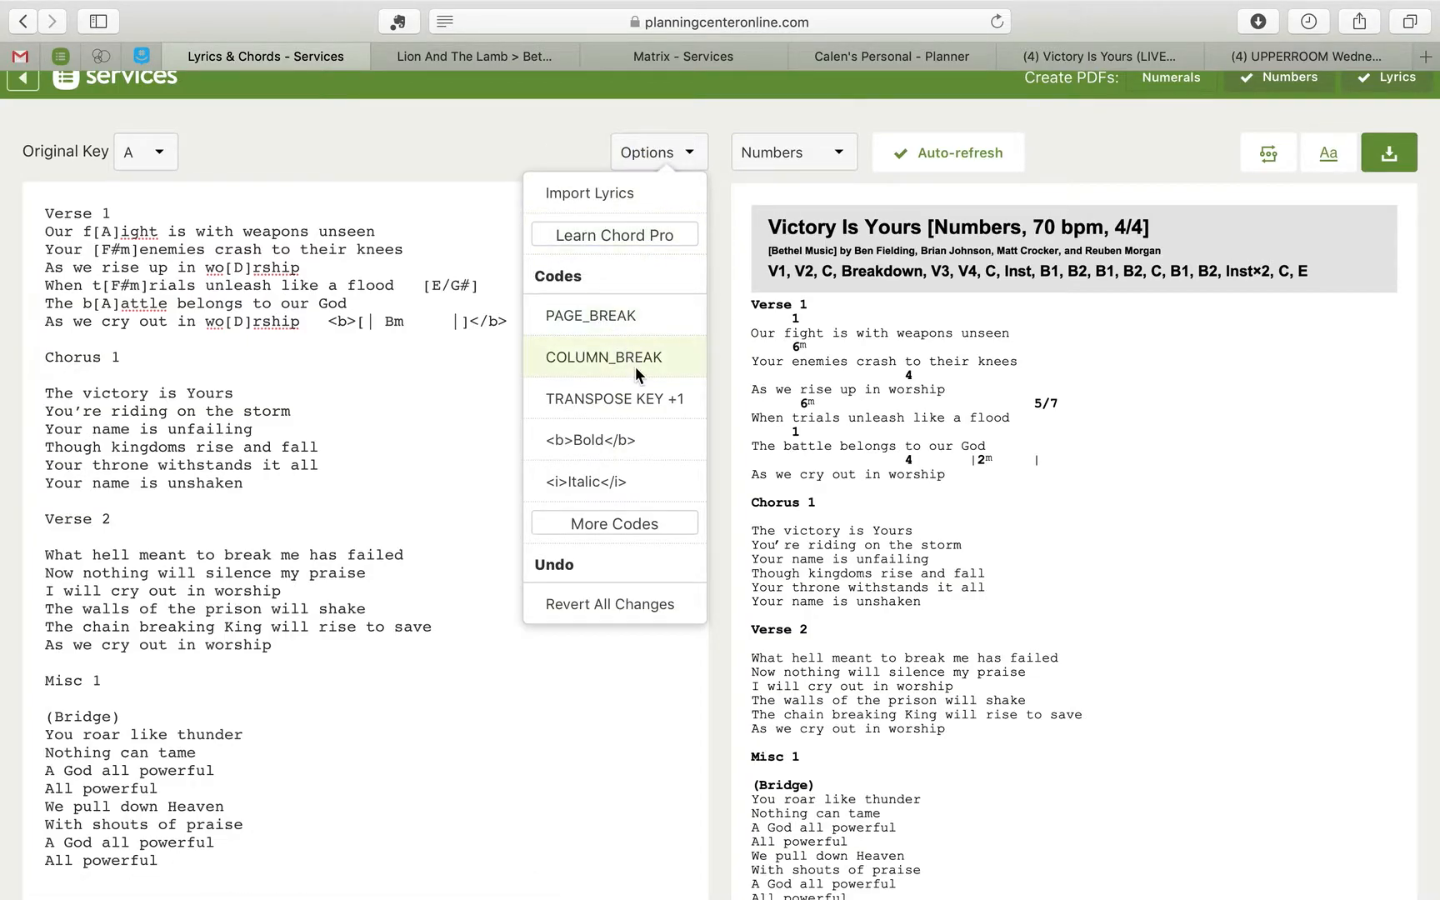
{"action": "left_click", "coordinate": [649, 444]}
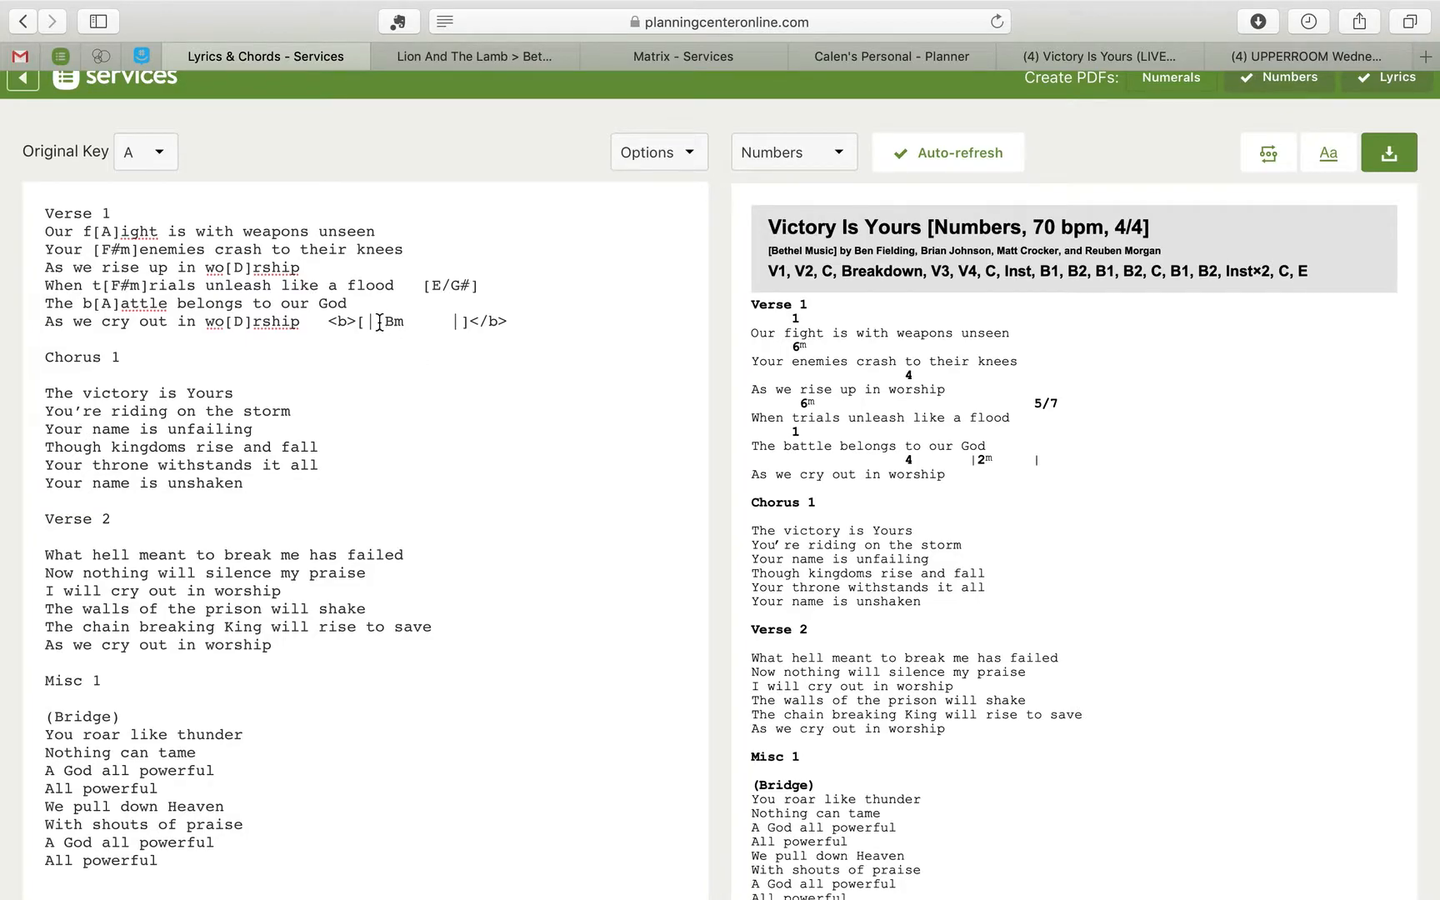
Step: Remove the <b> and </b> tags from outside the bracketed Bm bar in Verse 1
{"action": "key", "text": "BackSpace"}
{"action": "key", "text": "BackSpace"}
{"action": "key", "text": "BackSpace"}
{"action": "left_click", "coordinate": [504, 325]}
{"action": "key", "text": "BackSpace"}
{"action": "key", "text": "BackSpace"}
{"action": "key", "text": "BackSpace"}
{"action": "key", "text": "BackSpace"}
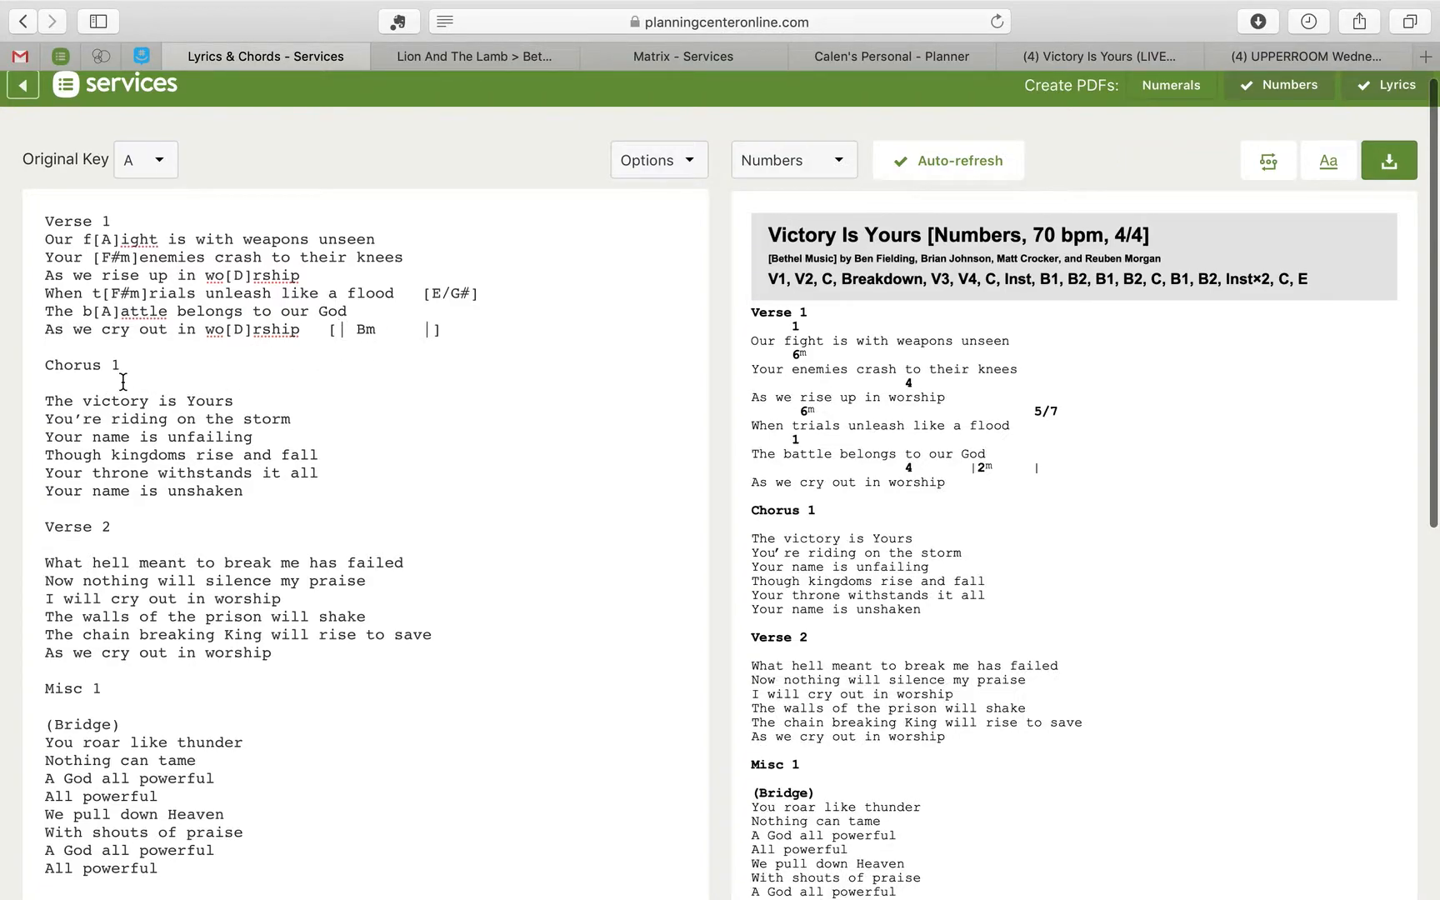
Step: Insert an opening <b> tag just inside the opening bracket of Verse 1's Bm bar
{"action": "type", "text": ",."}
{"action": "key", "text": "Left"}
{"action": "type", "text": "b"}
{"action": "key", "text": "Right"}
{"action": "key", "text": "alt+Right"}
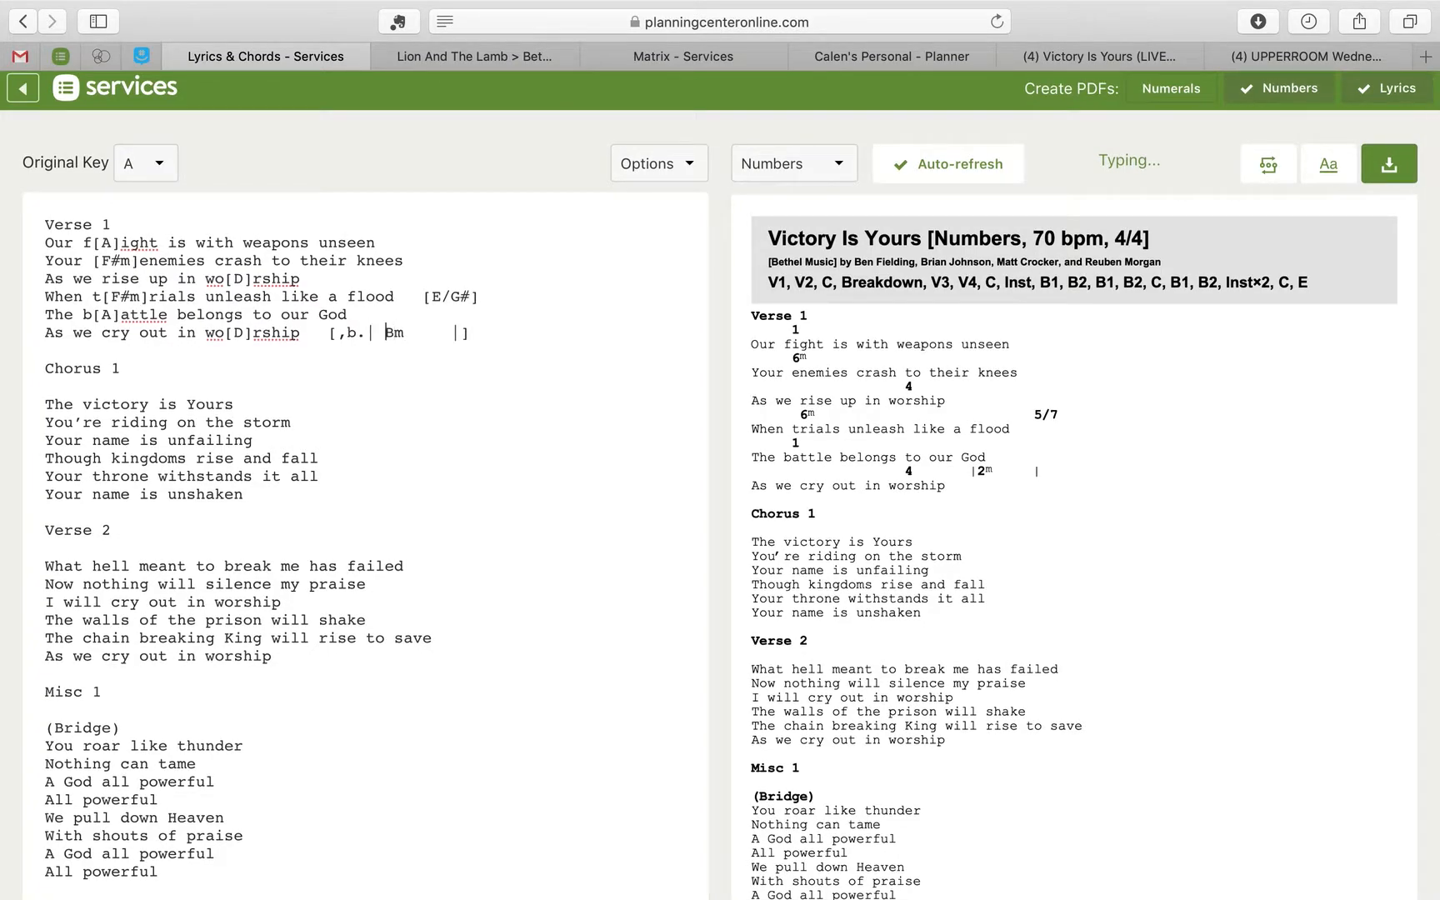
{"action": "key", "text": "BackSpace"}
{"action": "type", "text": ">"}
{"action": "key", "text": "Left"}
{"action": "key", "text": "Left"}
{"action": "key", "text": "shift+Left"}
{"action": "type", "text": "<"}
Step: Insert a closing </b> tag after the Bm bar's last bar line, inside the closing bracket
{"action": "key", "text": "Right"}
{"action": "key", "text": "Right"}
{"action": "key", "text": "Right"}
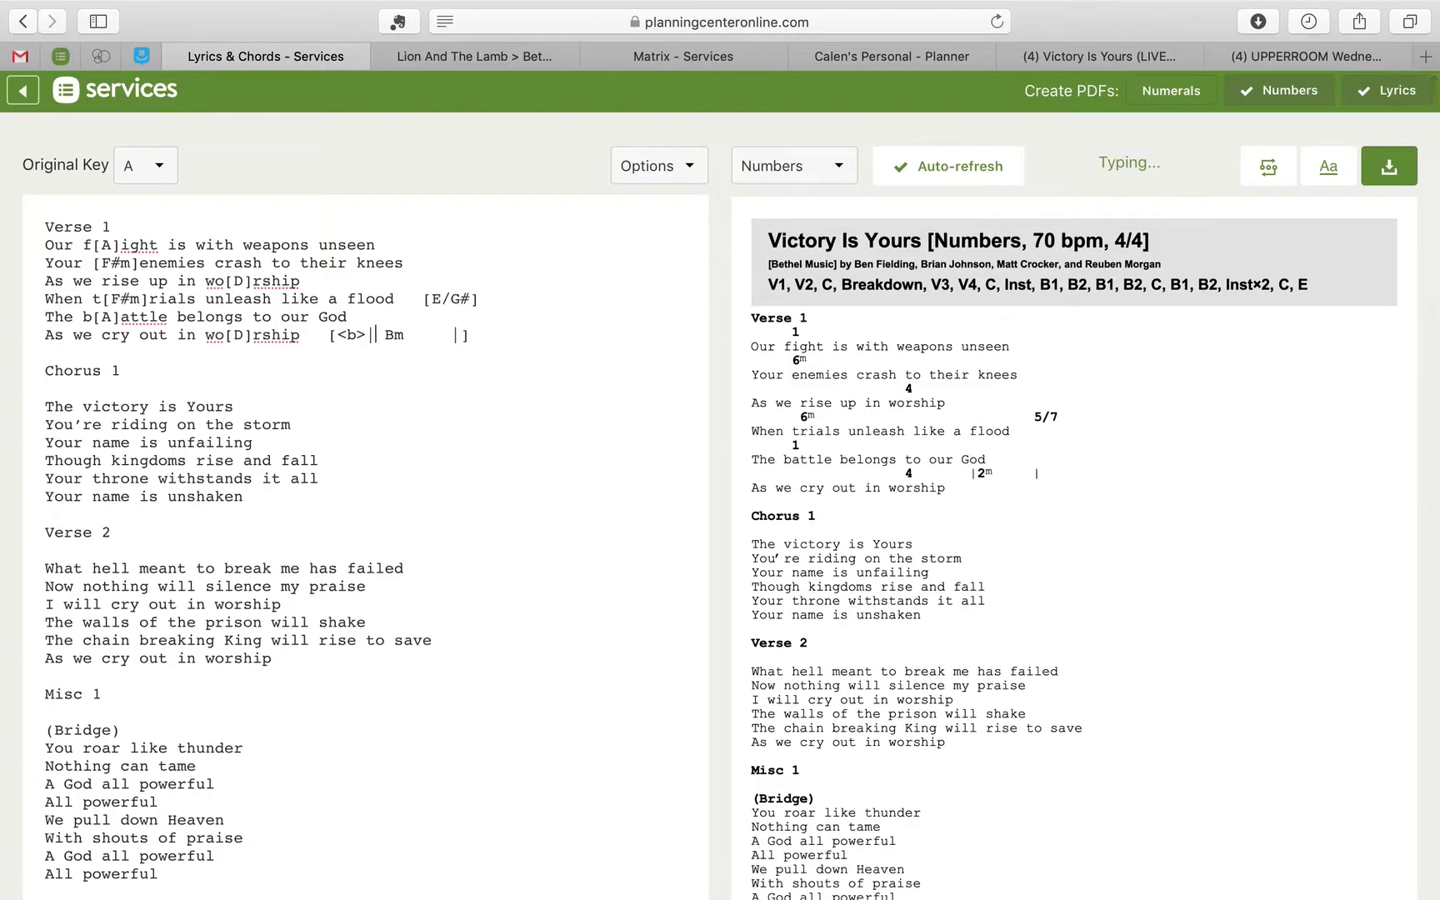
{"action": "type", "text": "<>"}
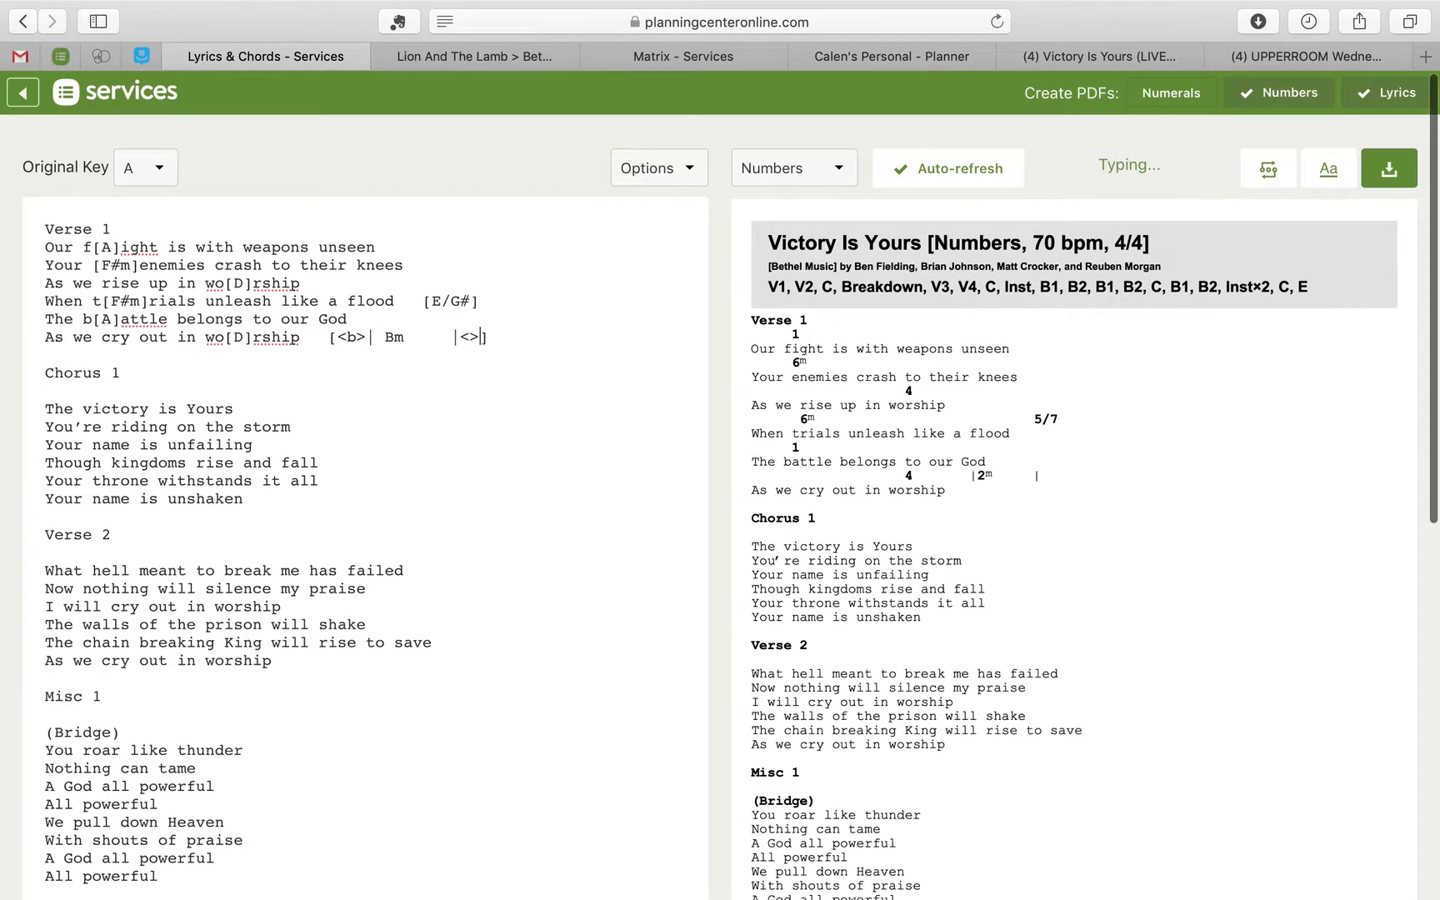
{"action": "type", "text": "/b"}
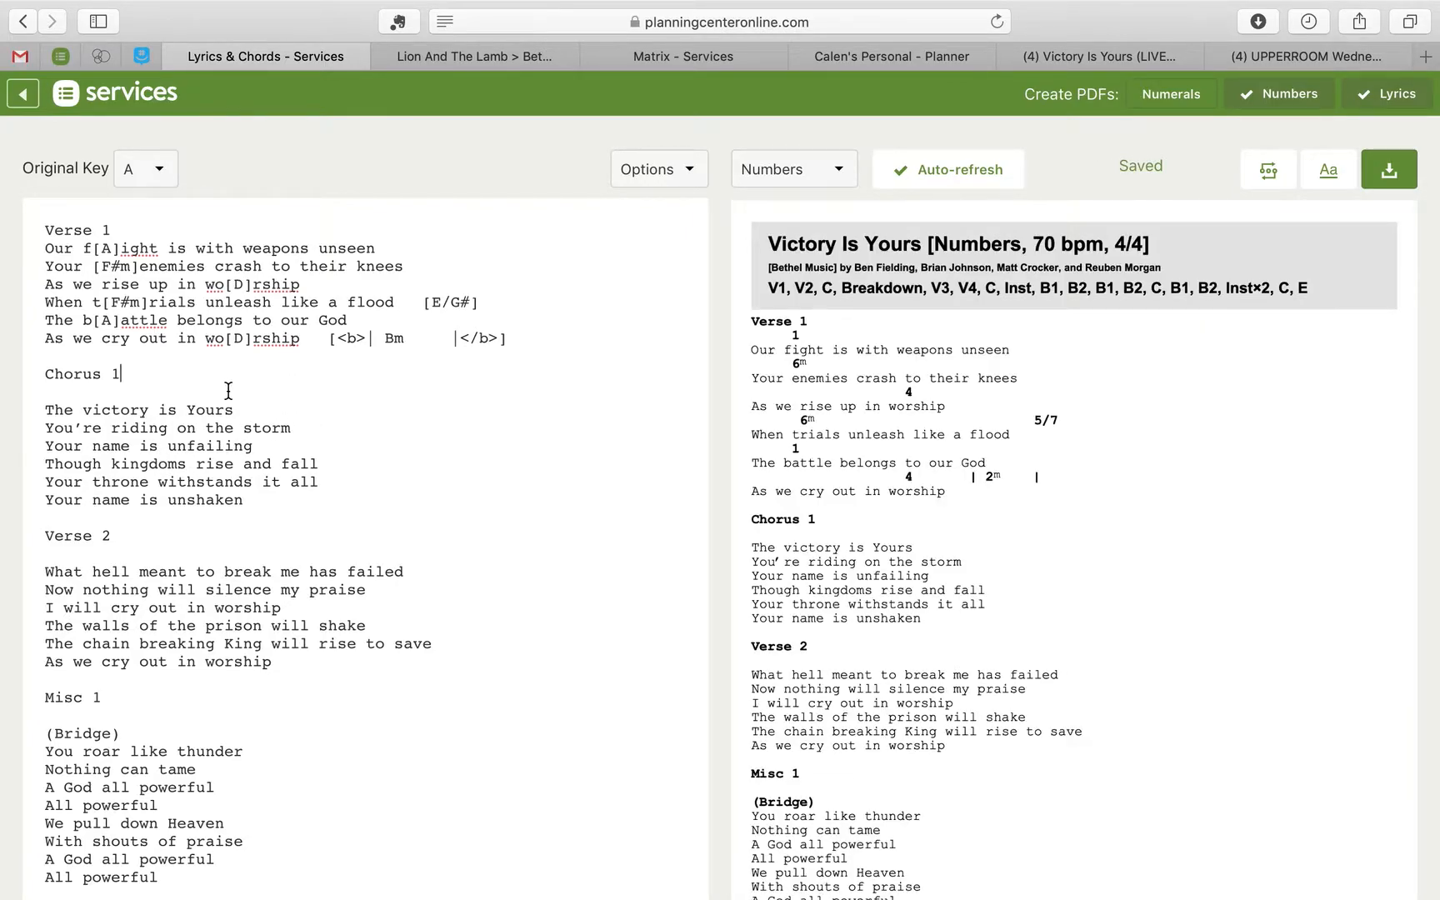
Step: Delete the blank line under the Chorus 1 heading and put [F#m] with a few spaces before "The victory is Yours"
{"action": "left_click", "coordinate": [112, 387]}
{"action": "key", "text": "BackSpace"}
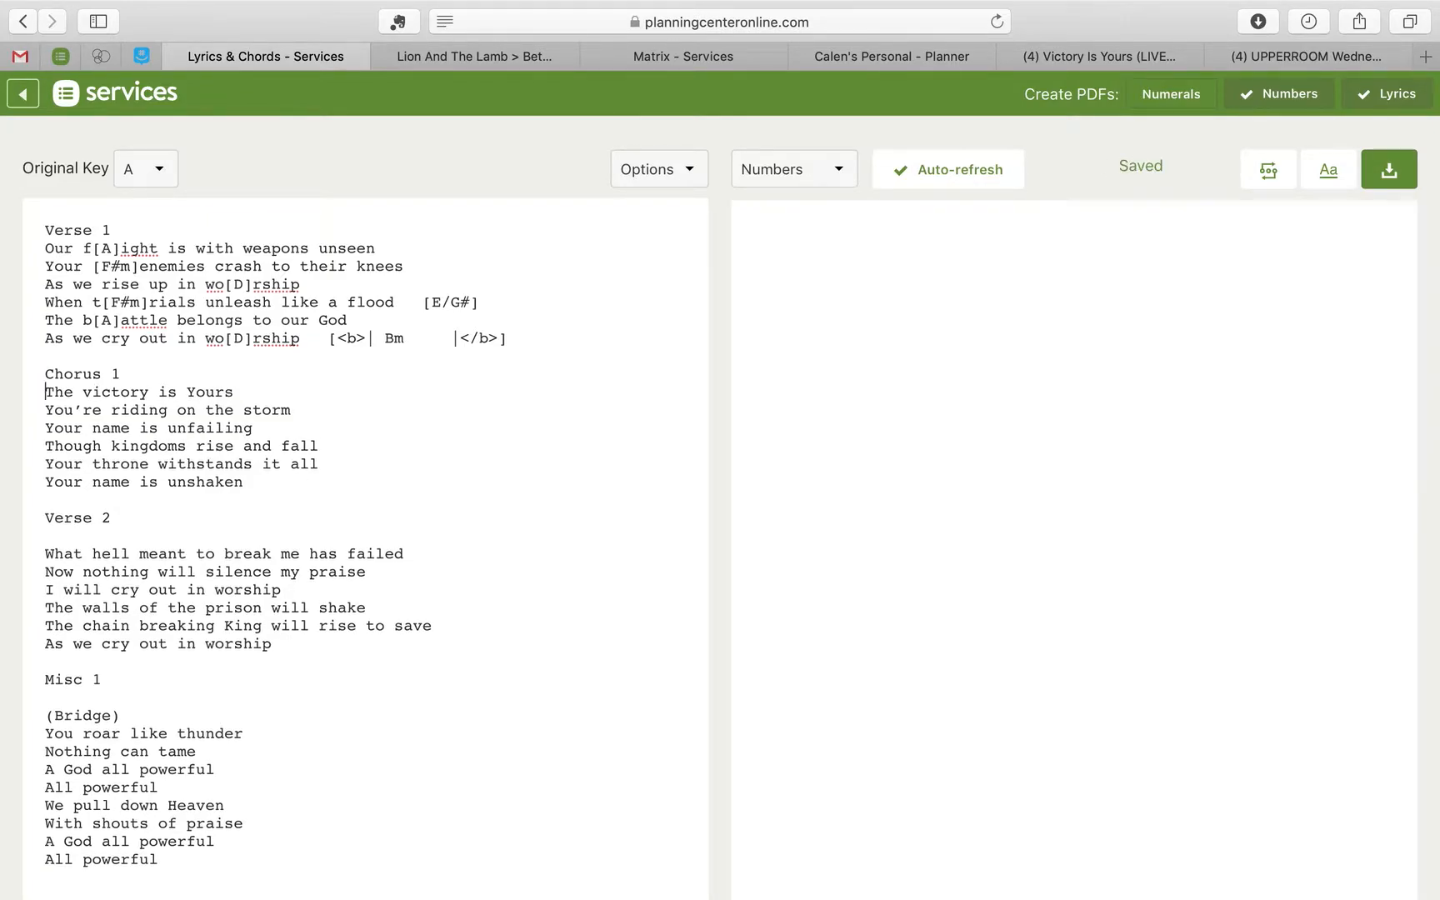
{"action": "type", "text": "[]"}
{"action": "key", "text": "Left"}
{"action": "type", "text": "F#m"}
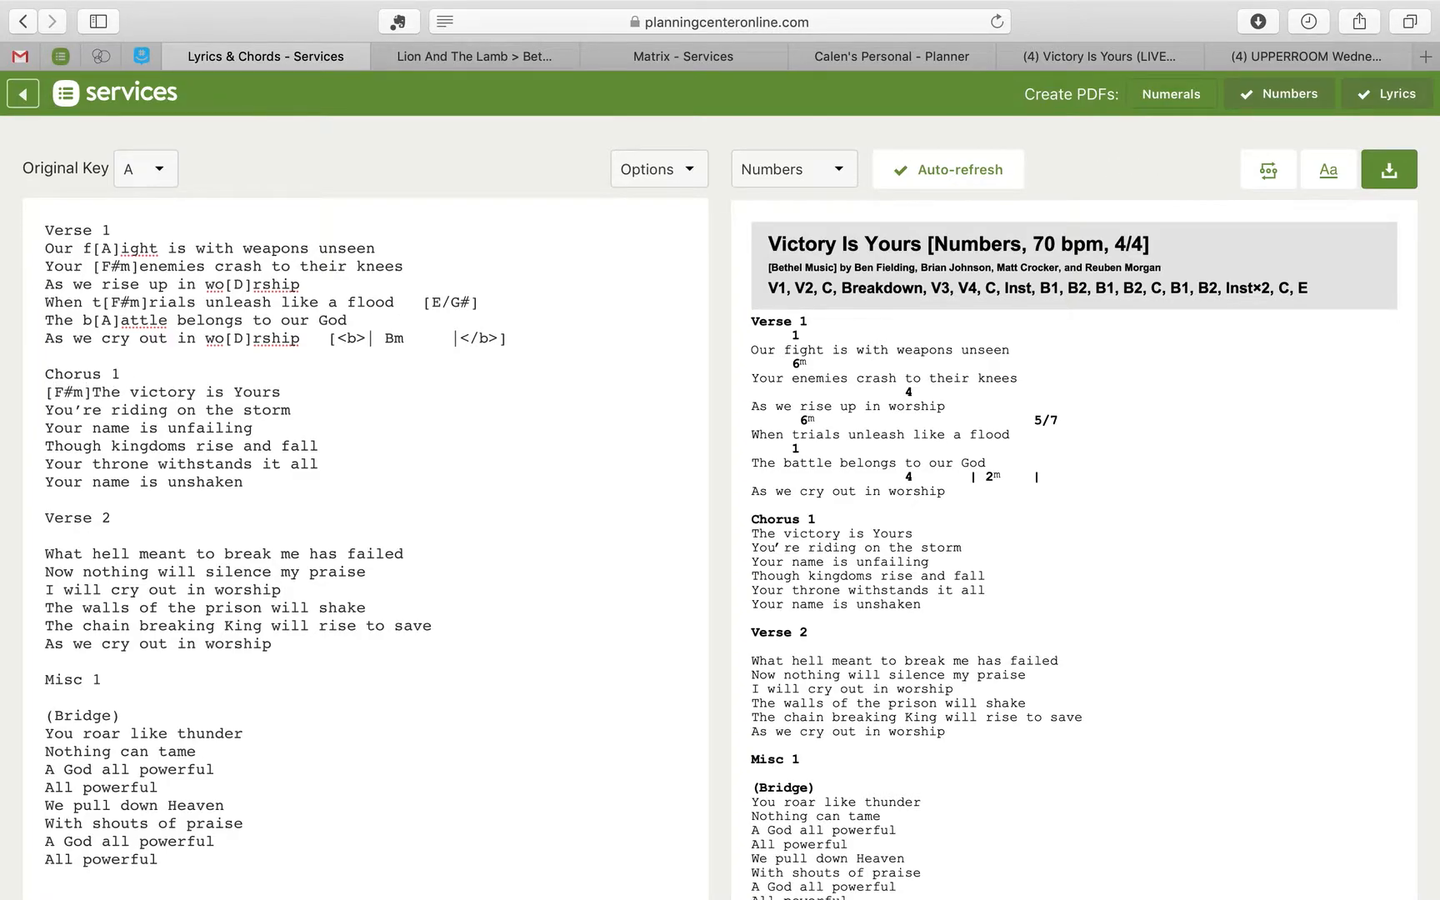
{"action": "key", "text": "Right"}
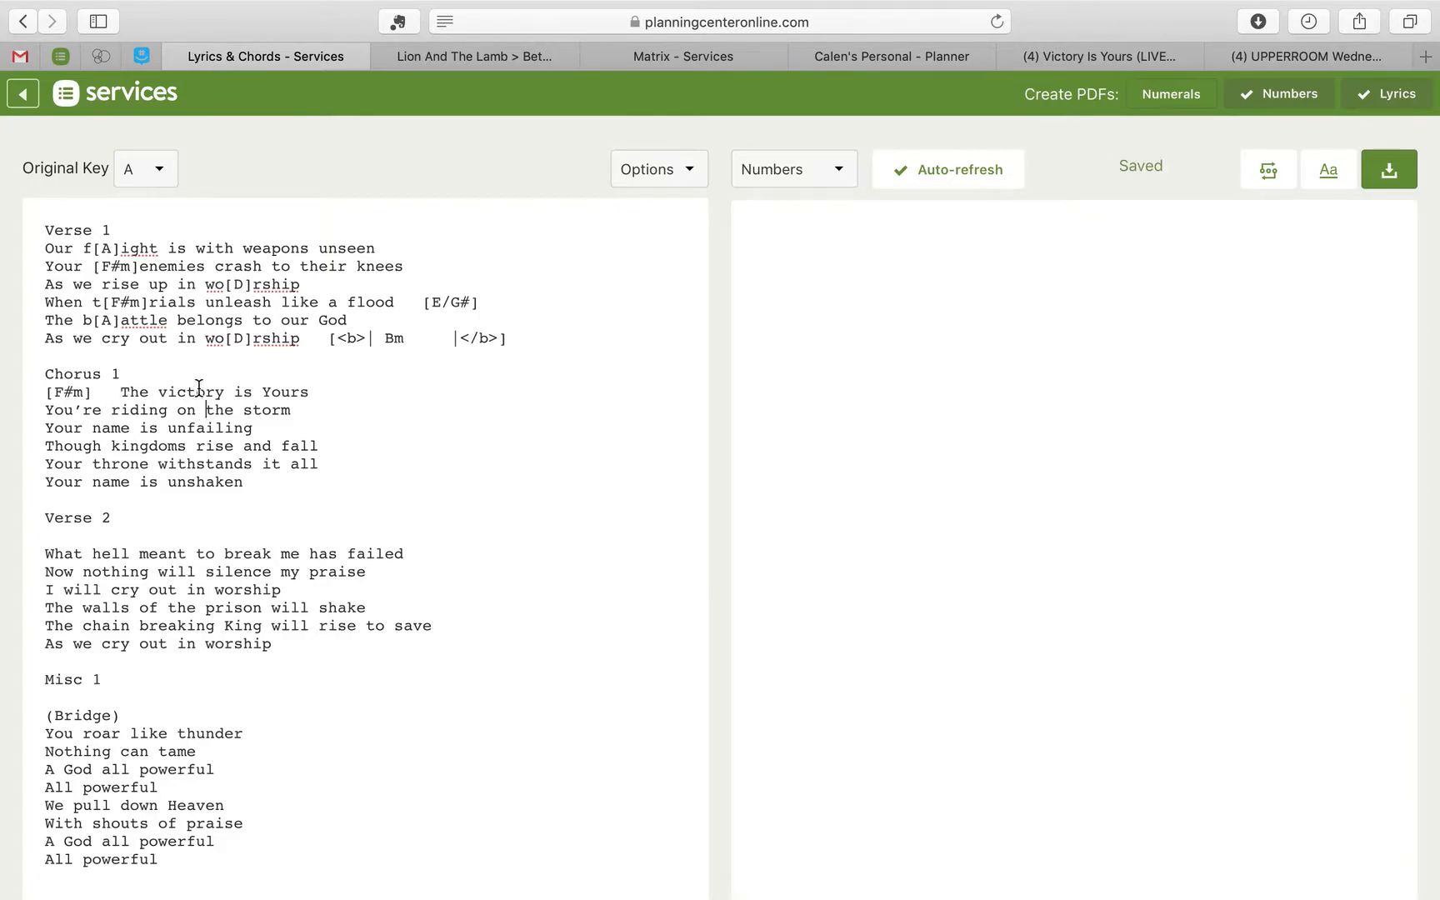
Step: Remove the spaces after [F#m] and put the chord on its own line above "The victory is Yours"
{"action": "left_click", "coordinate": [263, 392]}
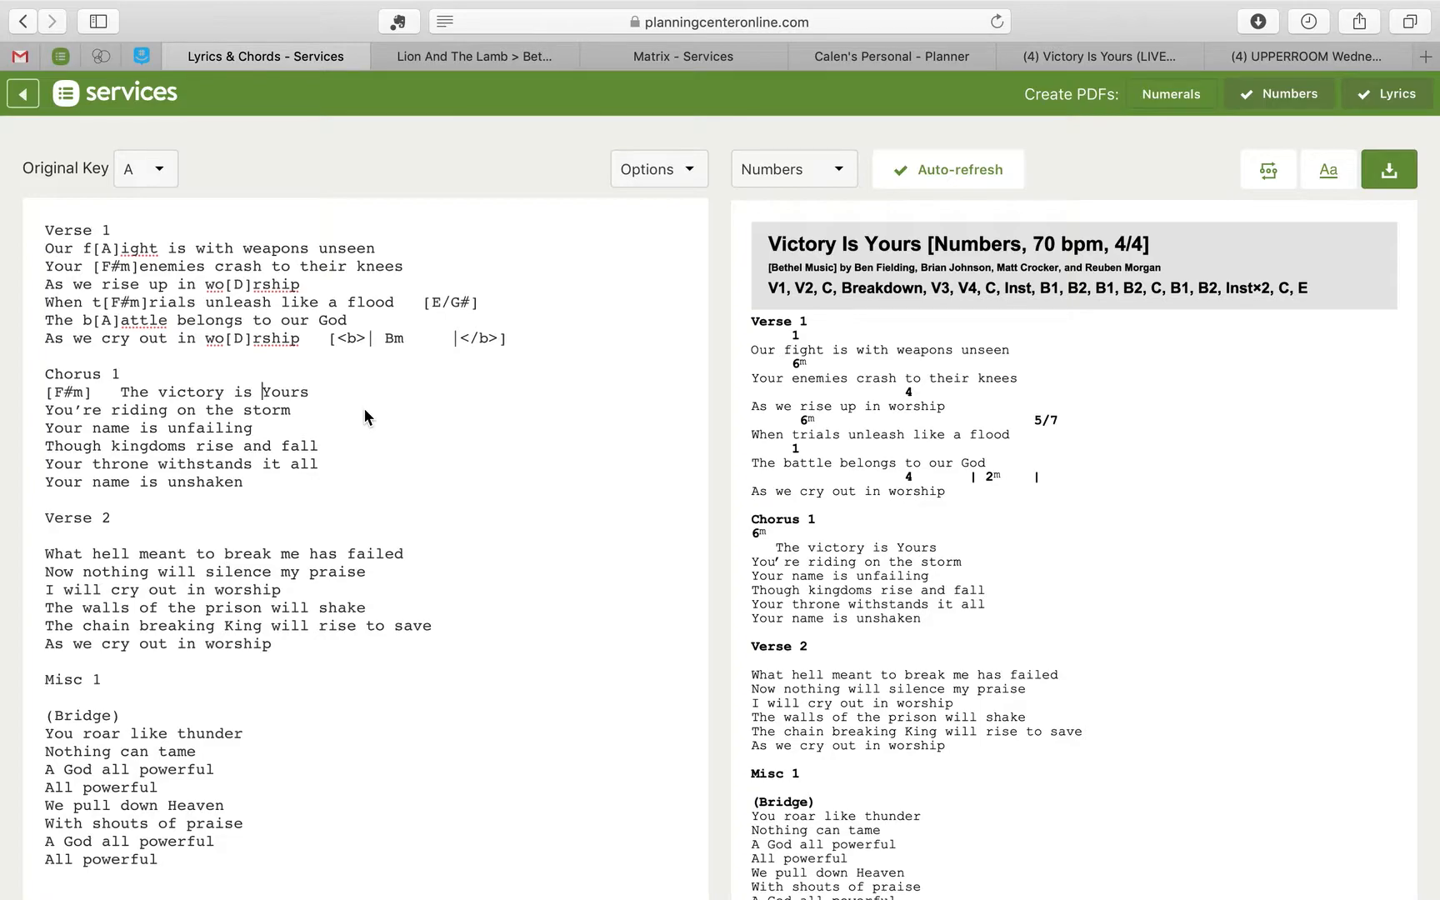
{"action": "left_click_drag", "start_coordinate": [121, 392], "coordinate": [47, 389]}
{"action": "type", "text": "[F#m]"}
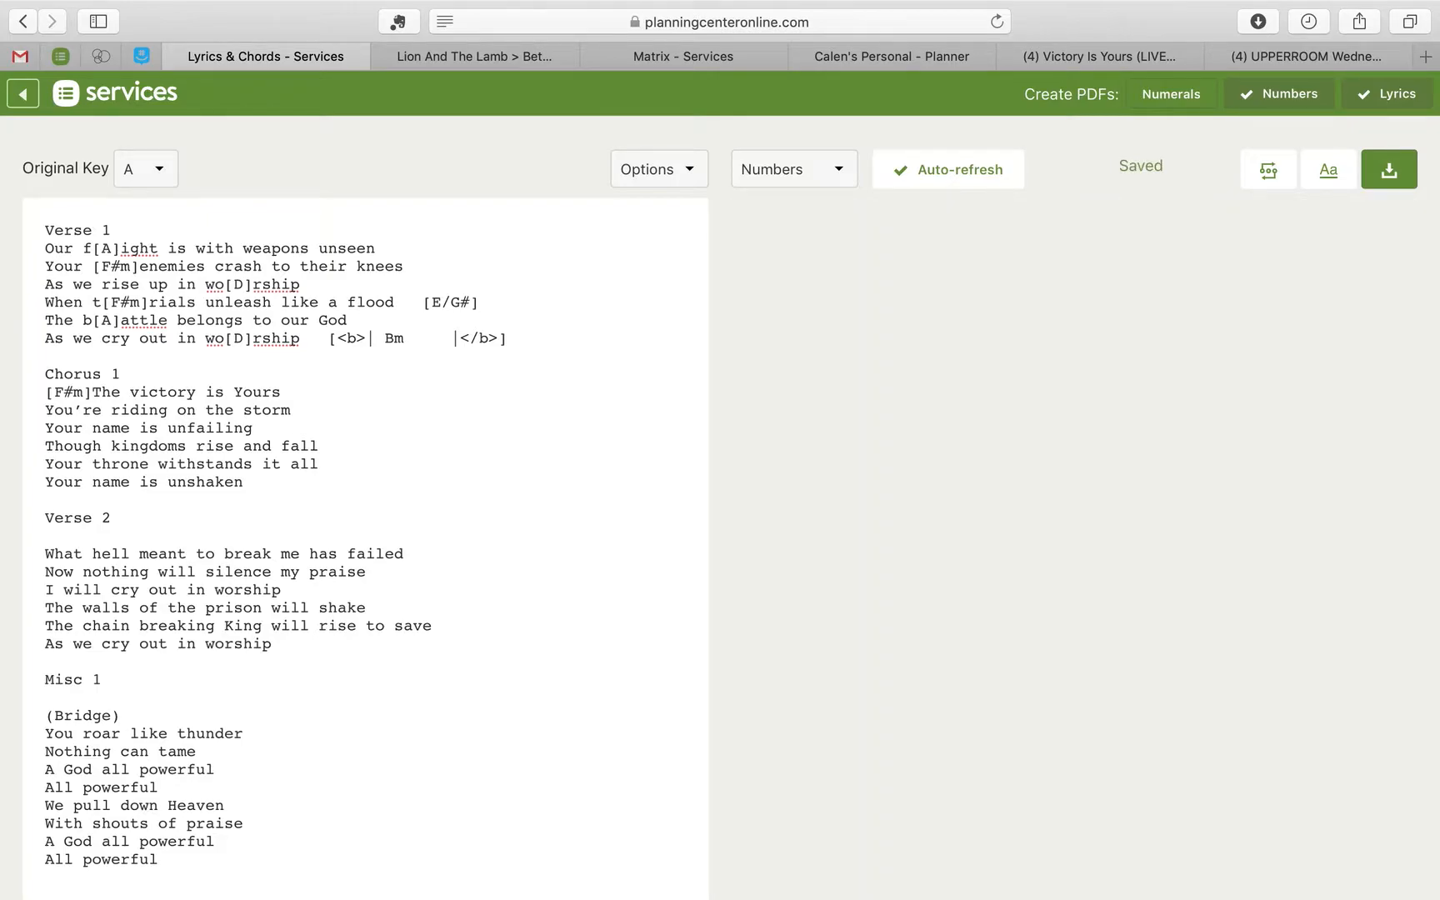
{"action": "key", "text": "Return"}
{"action": "key", "text": "Left"}
{"action": "key", "text": "Left"}
{"action": "key", "text": "Left"}
{"action": "key", "text": "Left"}
{"action": "key", "text": "Left"}
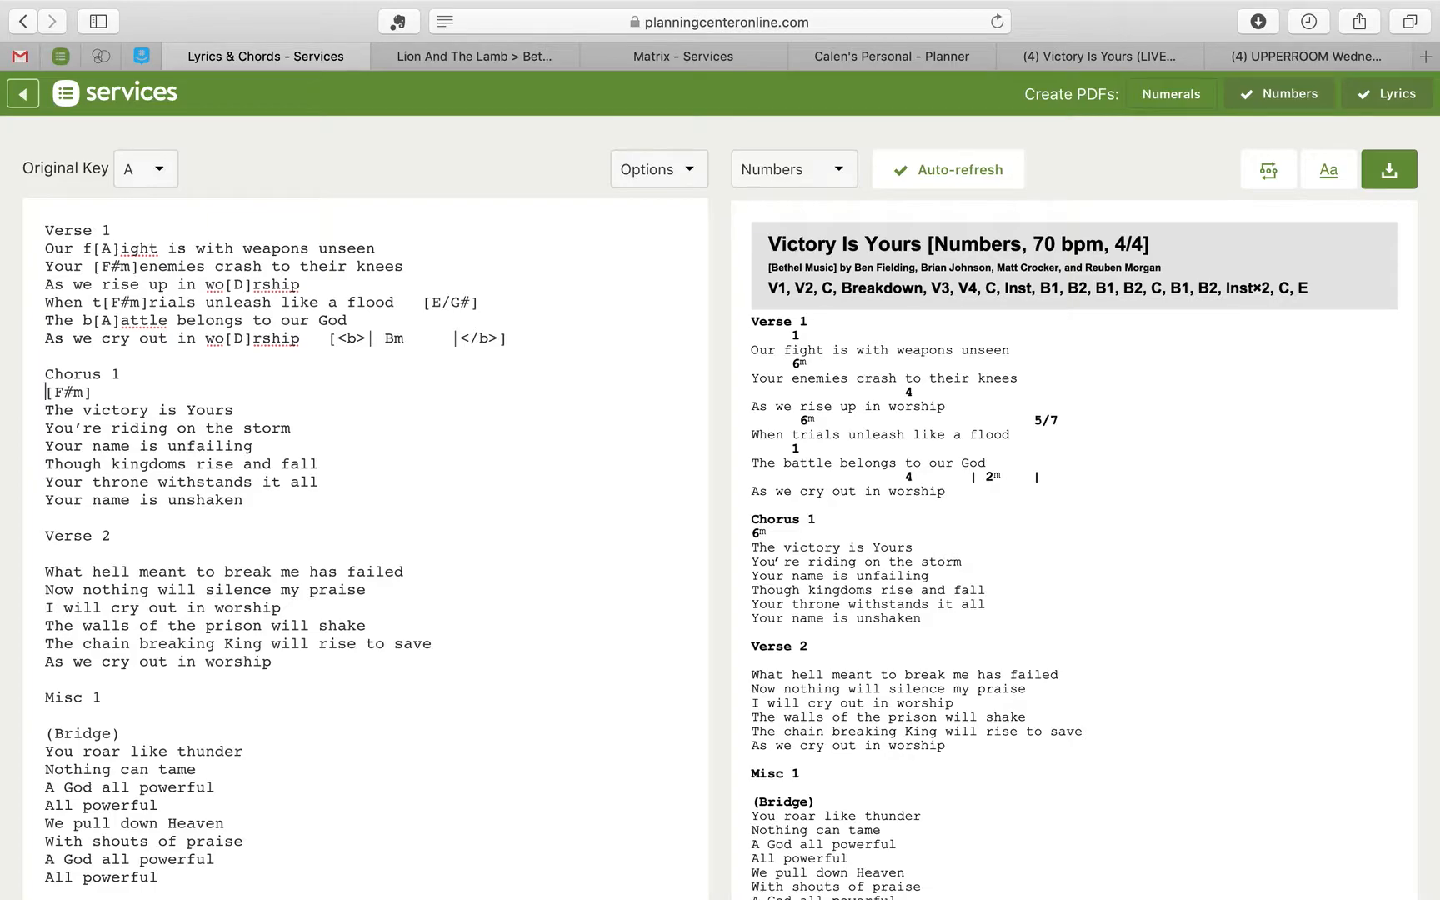
Step: Replace the brackets around the Chorus 1 F#m chord with a leading bar line, as | F#m
{"action": "key", "text": "Delete"}
{"action": "key", "text": "Left"}
{"action": "key", "text": "Right"}
{"action": "key", "text": "Right"}
{"action": "key", "text": "Right"}
{"action": "type", "text": "|"}
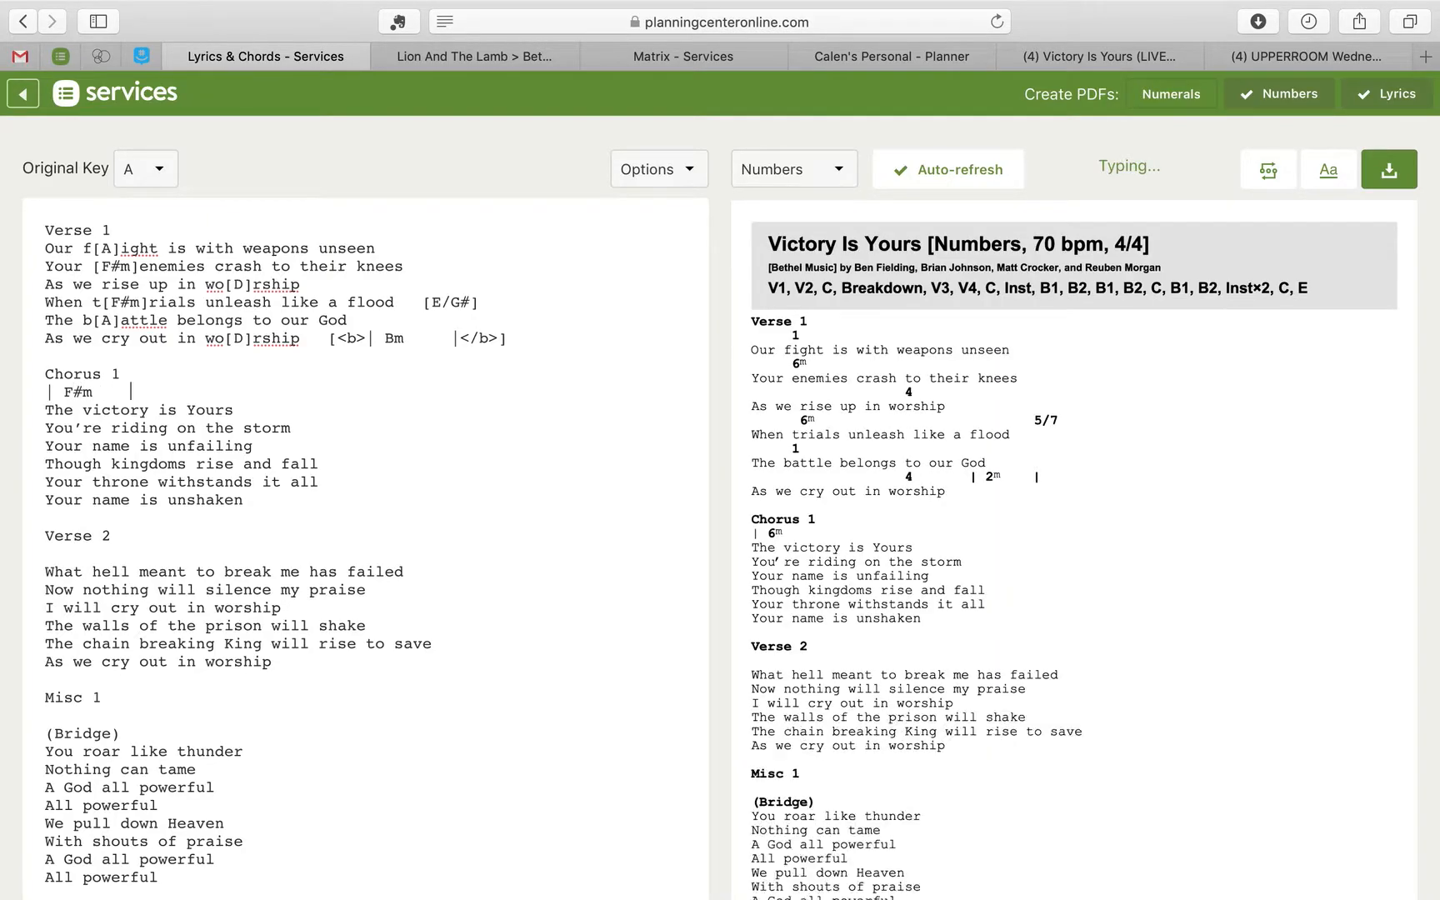
Step: Extend the Chorus 1 chord line to | F#m | D | A | E |, evening out the spacing after F#m
{"action": "type", "text": "| D"}
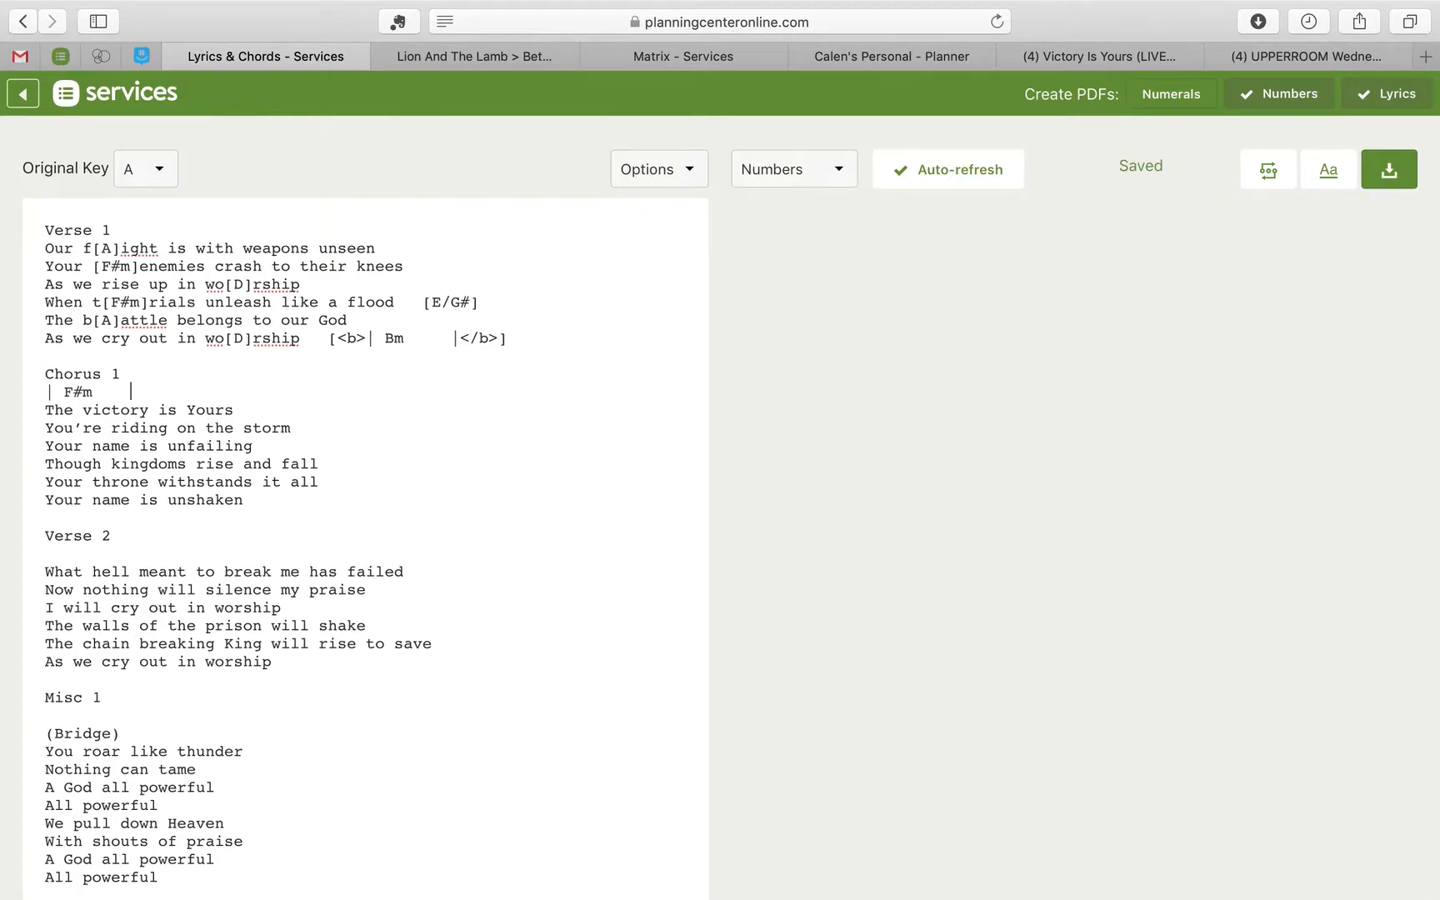
{"action": "type", "text": "   |"}
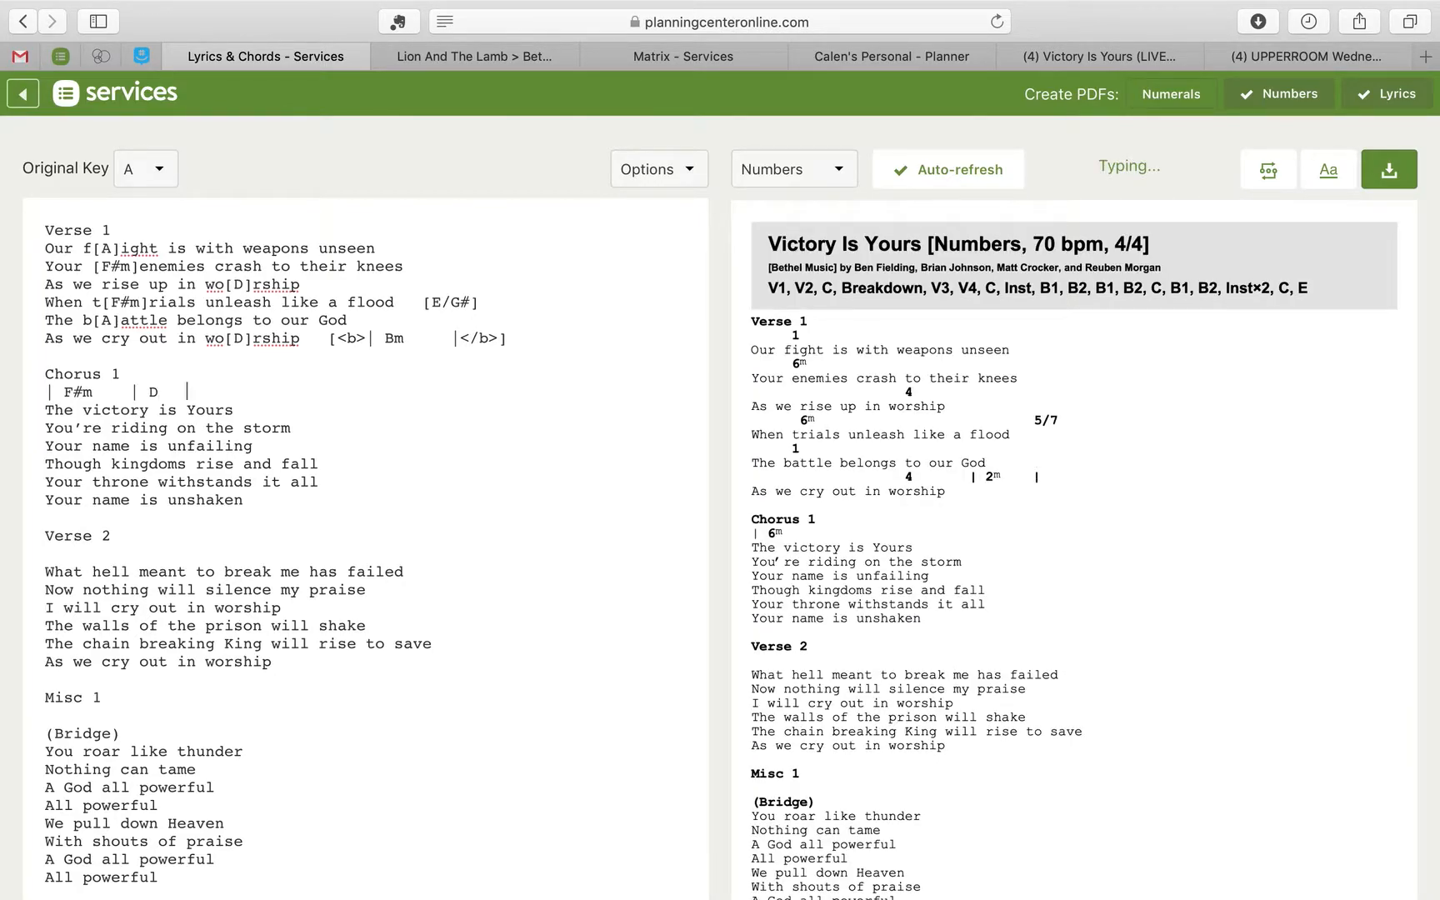
{"action": "type", "text": "A   |"}
{"action": "type", "text": " E"}
{"action": "type", "text": "   ||"}
{"action": "left_click", "coordinate": [119, 392]}
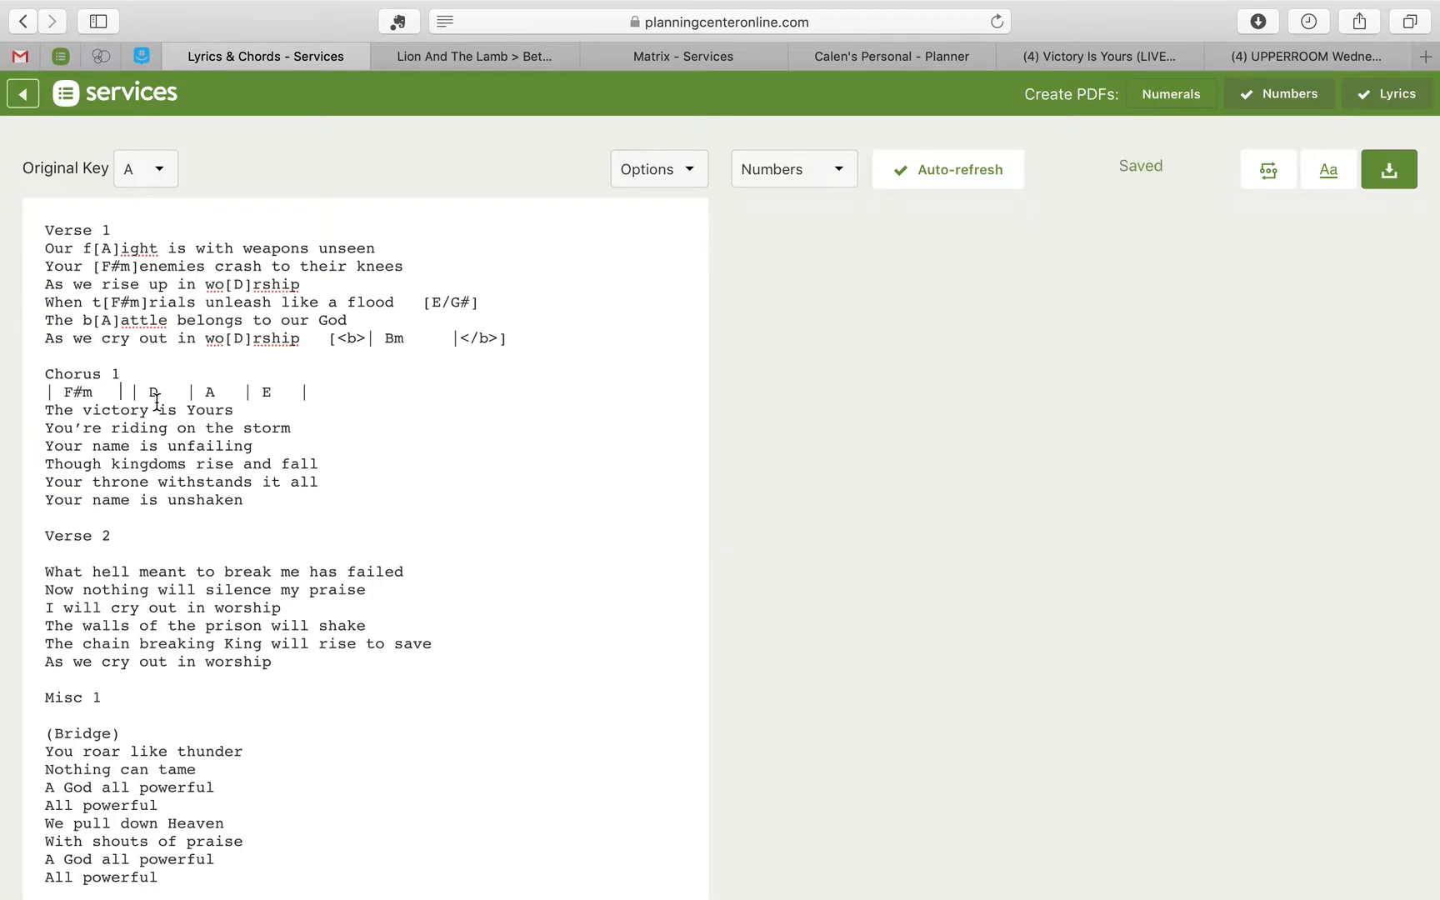
{"action": "key", "text": "BackSpace"}
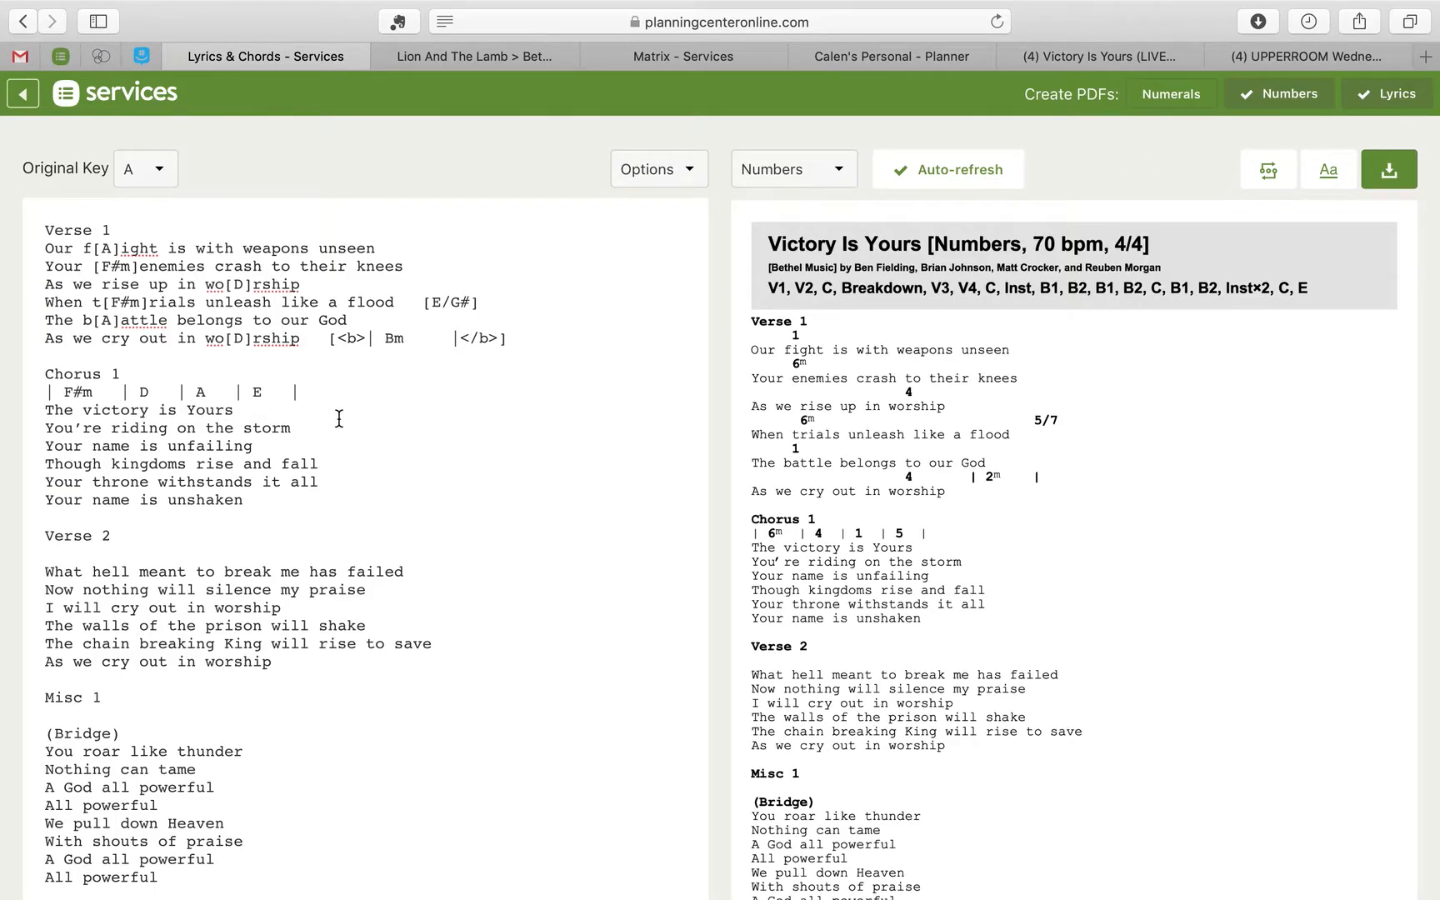
Step: Add the parenthesised chord [(D)] after "unshaken" in the last line of Chorus 1
{"action": "left_click", "coordinate": [177, 409]}
{"action": "left_click", "coordinate": [269, 495]}
{"action": "type", "text": "[]"}
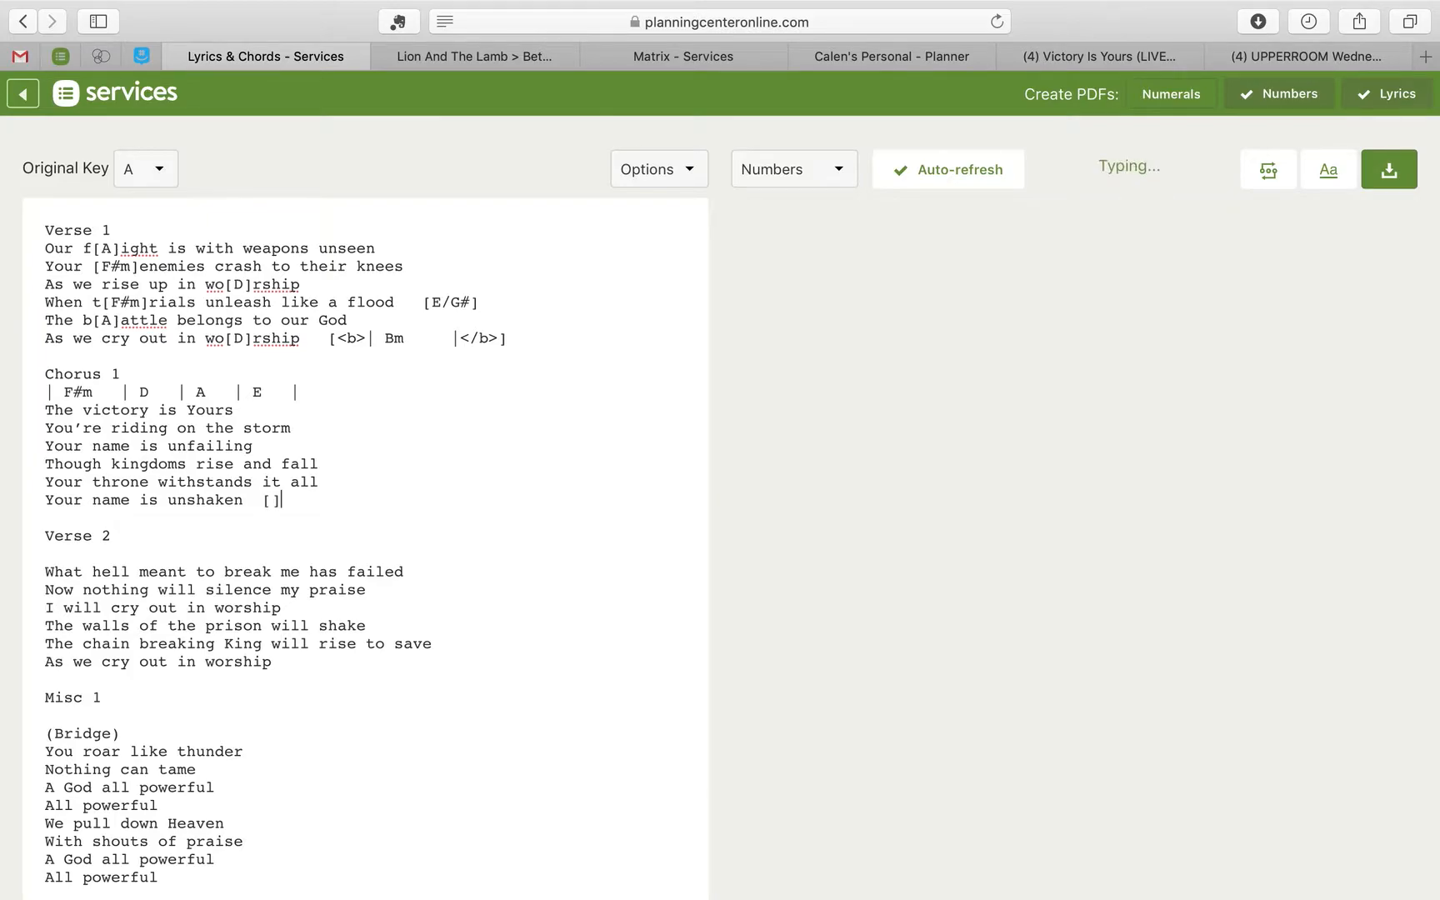
{"action": "type", "text": "(D"}
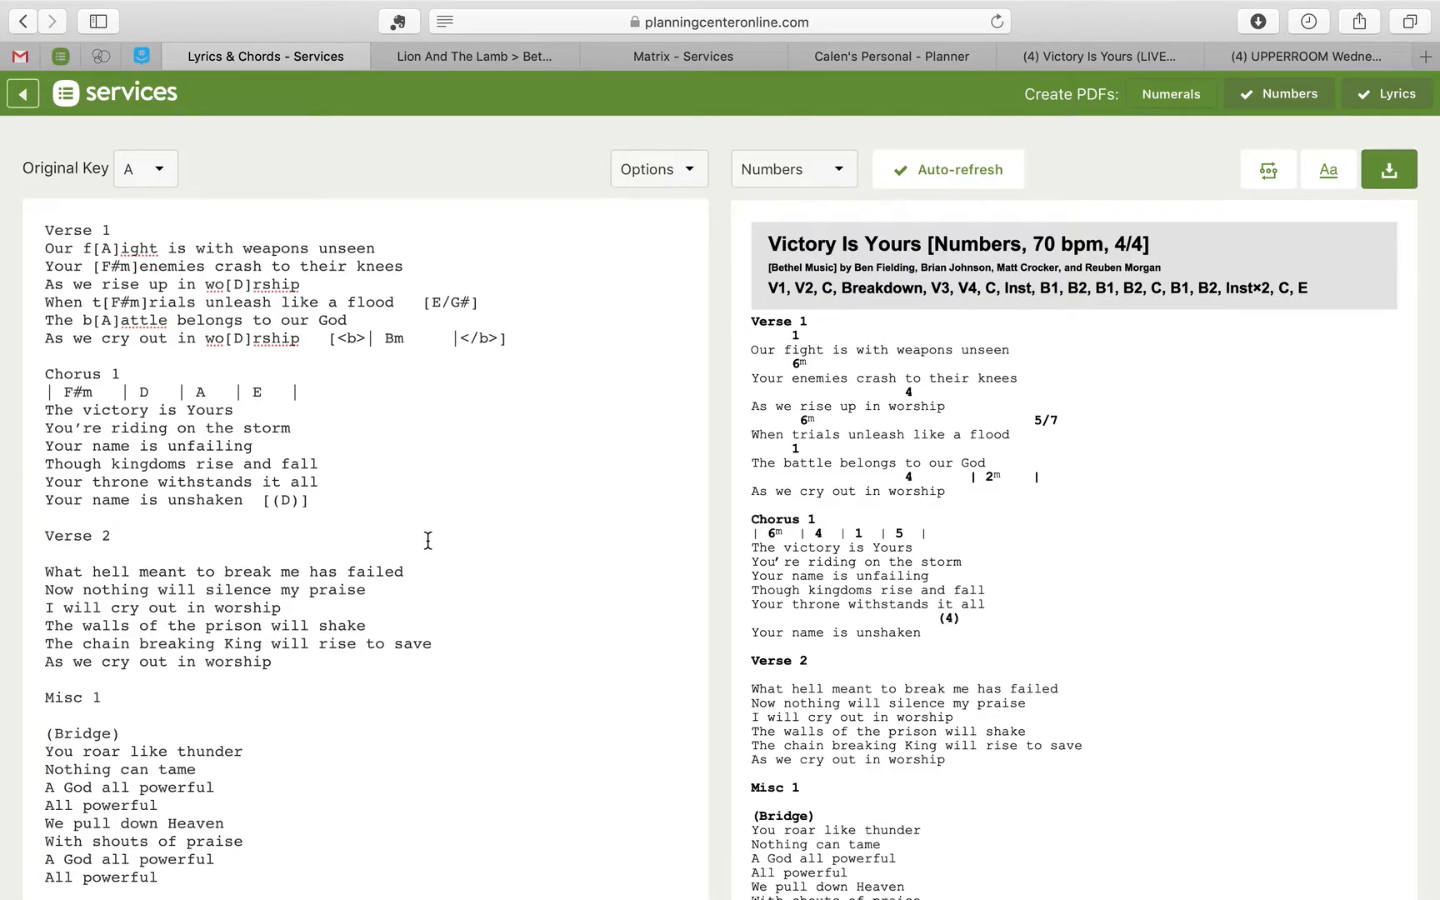
Step: Examine how the Chorus 1 chord line is rendered as numbers in the preview
{"action": "scroll", "coordinate": [935, 544], "scroll_direction": "down", "scroll_amount": 1}
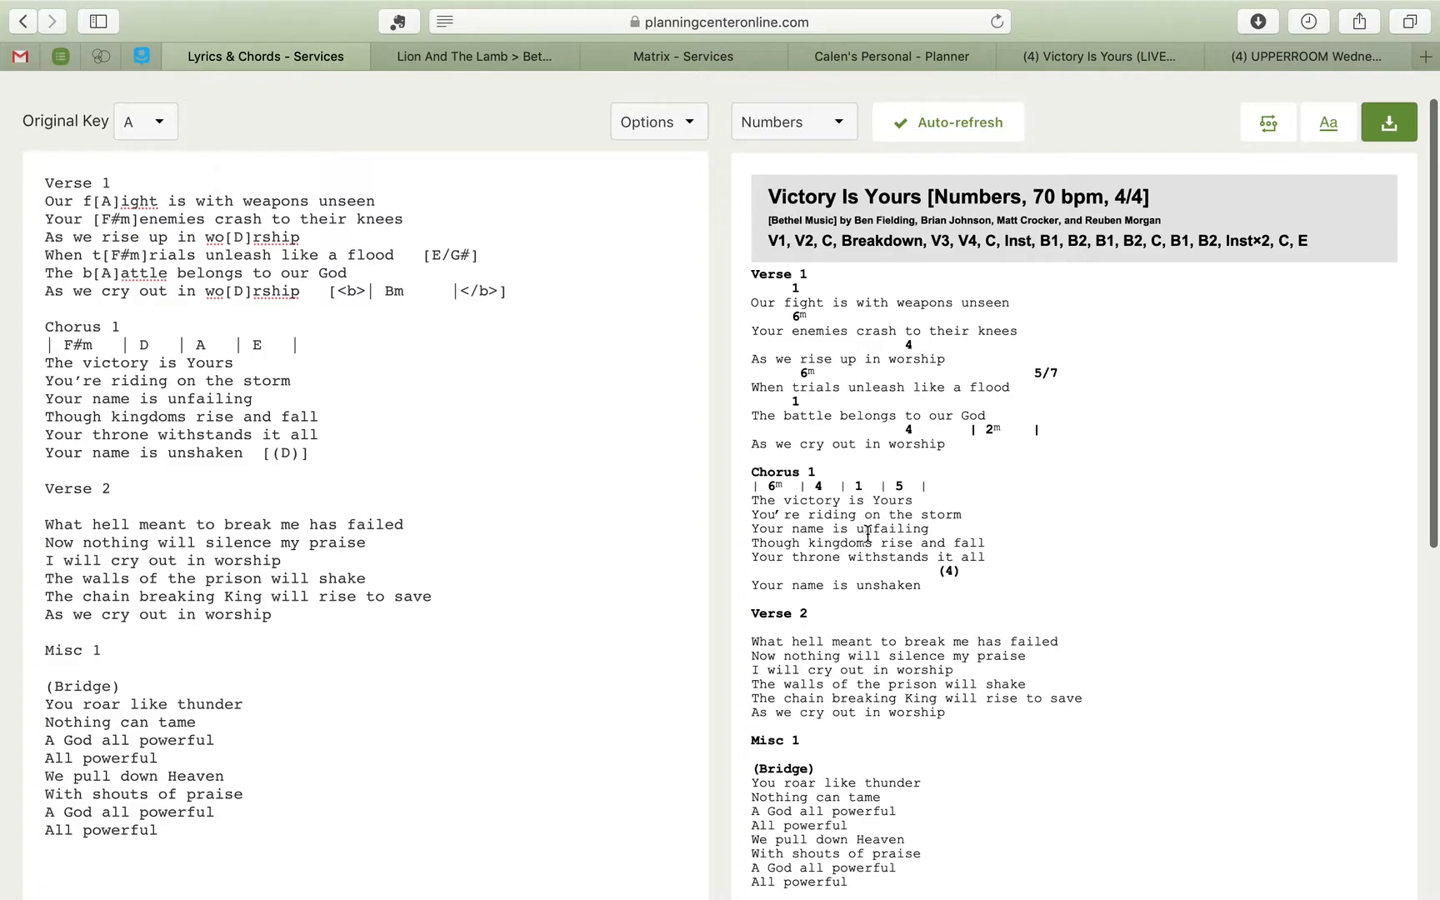
{"action": "scroll", "coordinate": [872, 567], "scroll_direction": "down", "scroll_amount": 1}
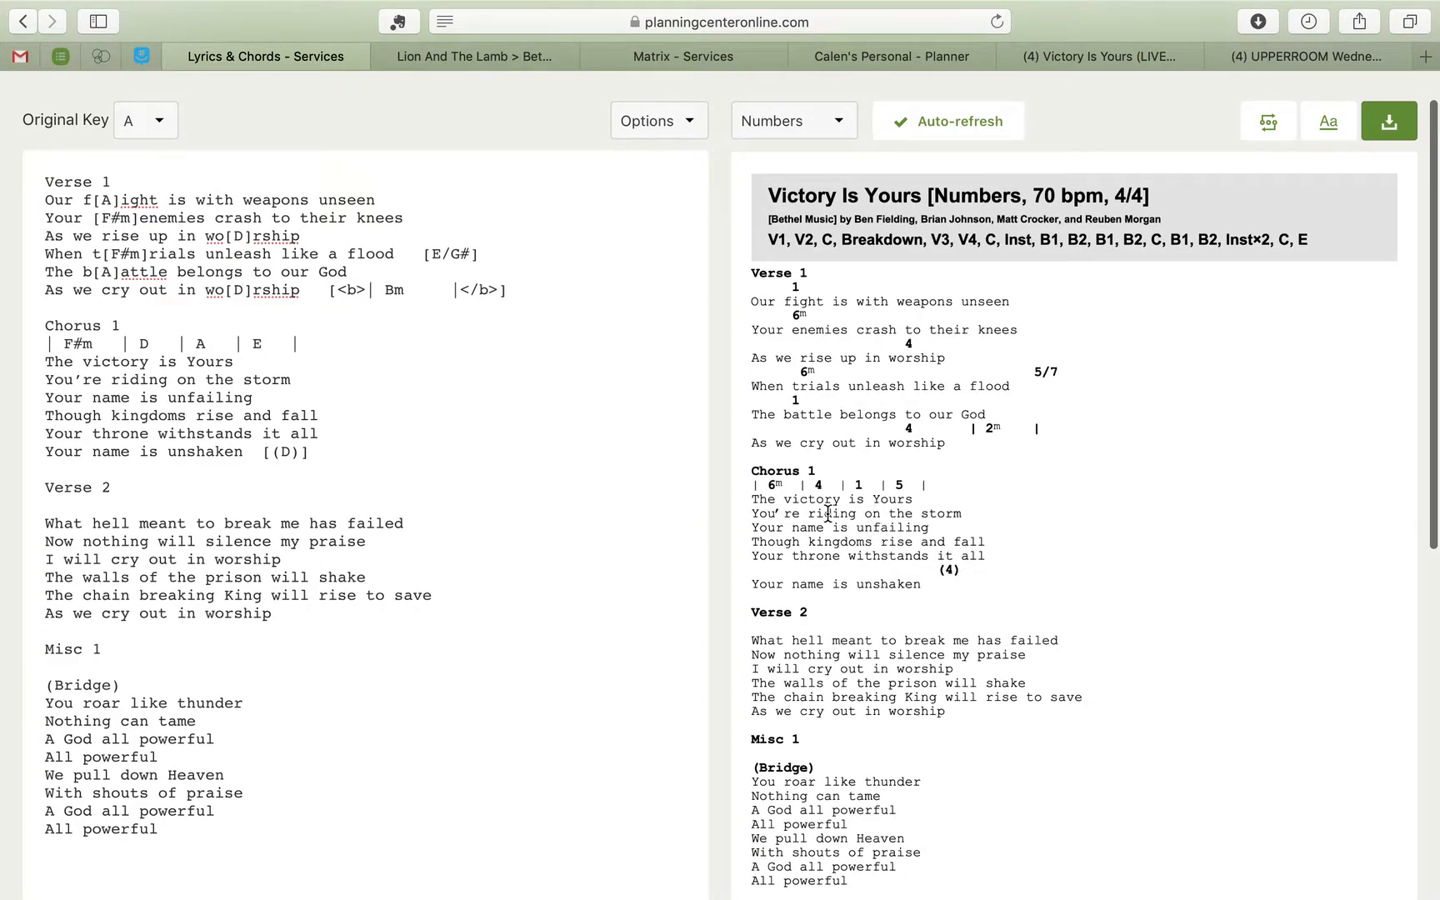
{"action": "double_click", "coordinate": [763, 487]}
{"action": "left_click_drag", "start_coordinate": [819, 483], "coordinate": [960, 506]}
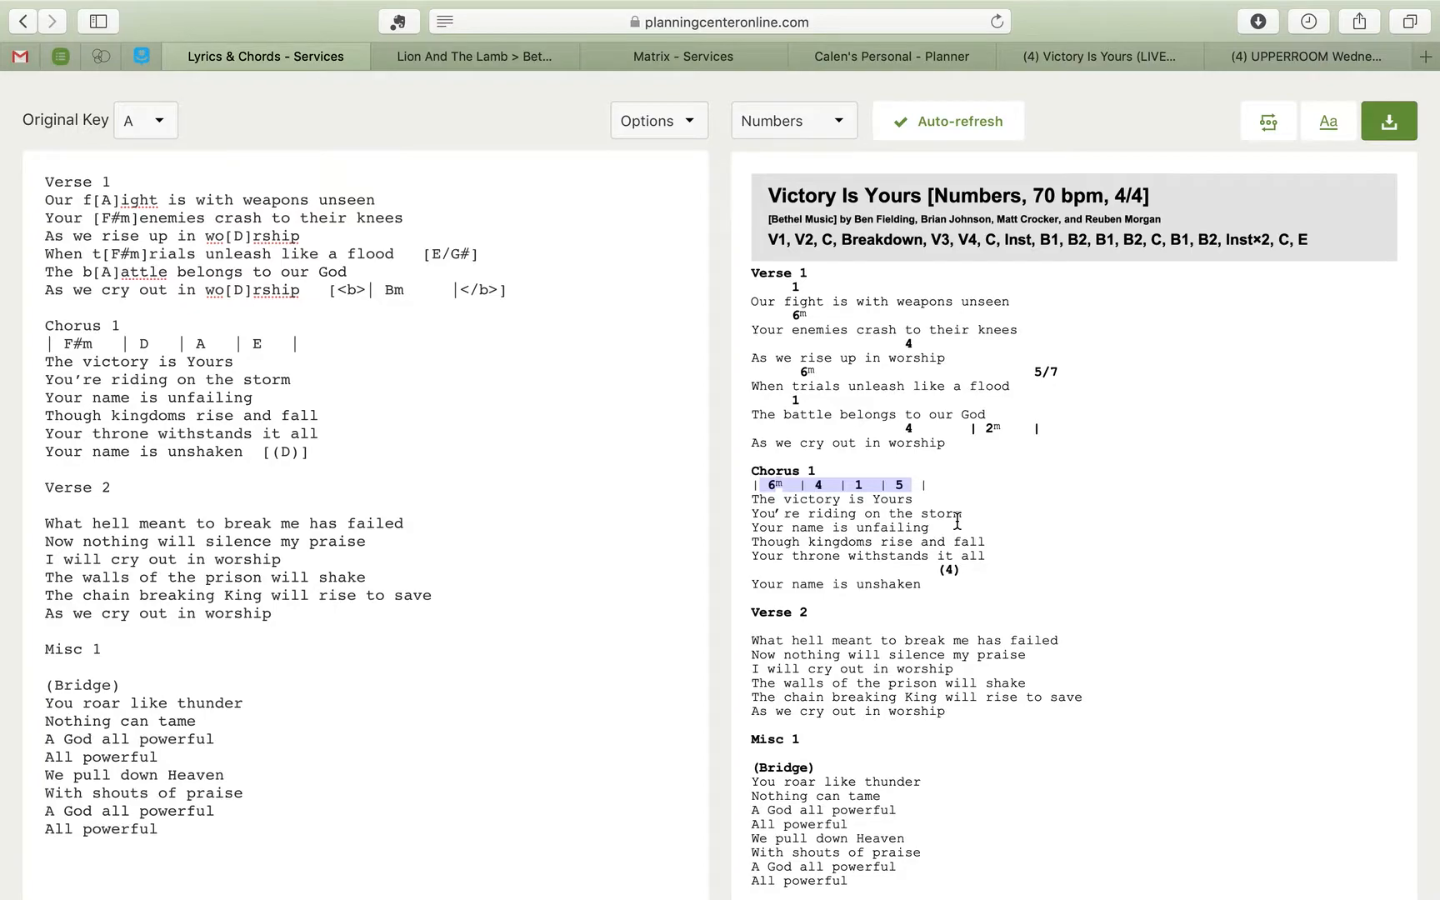
Step: Examine how the parenthesised chord at the end of Chorus 1 is rendered in the number preview
{"action": "left_click_drag", "start_coordinate": [935, 574], "coordinate": [972, 582]}
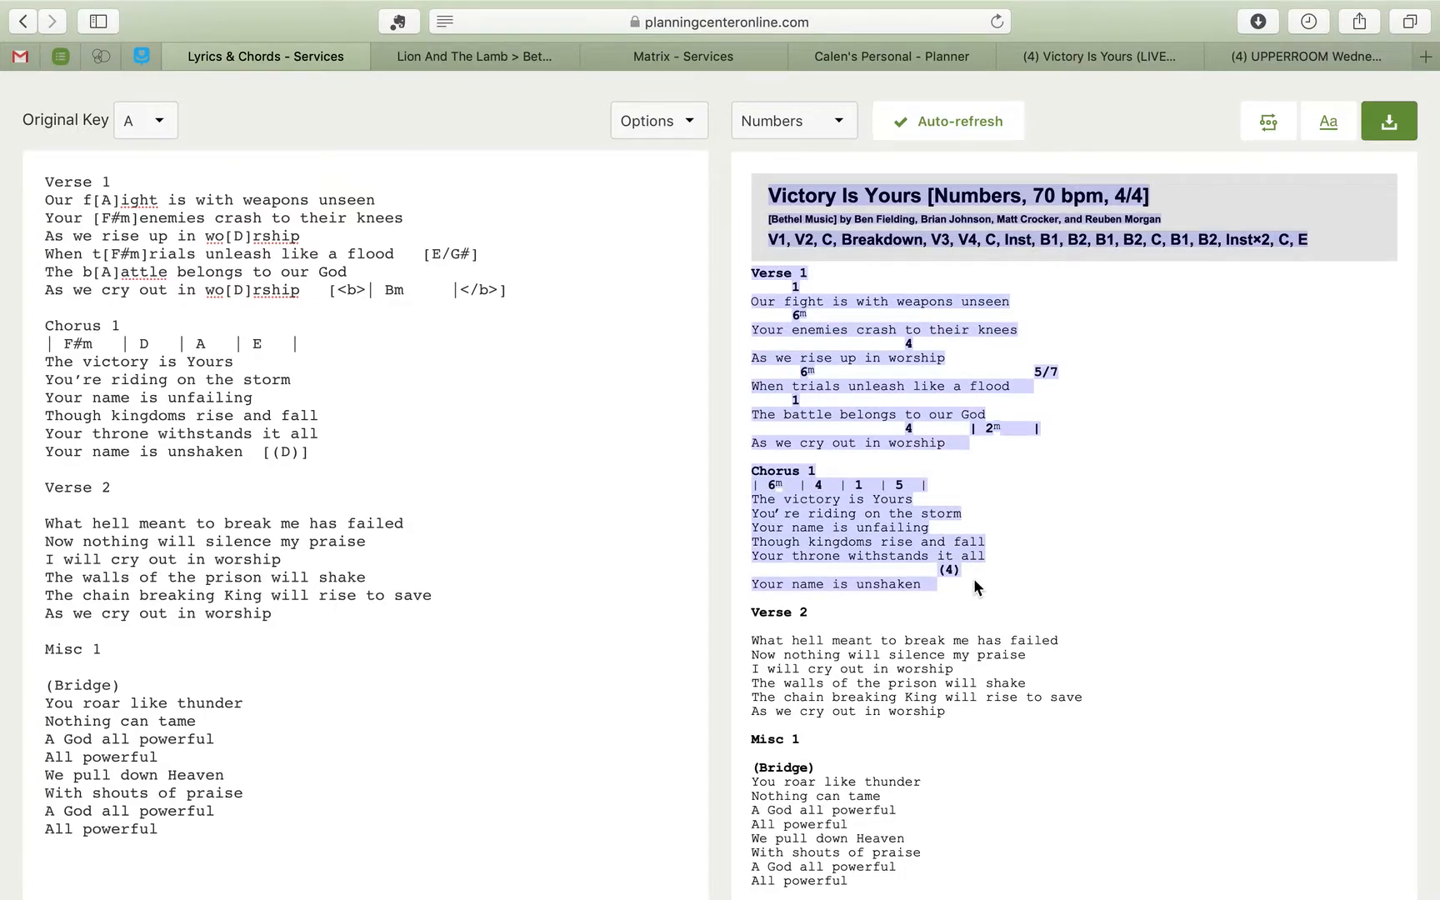
{"action": "left_click", "coordinate": [964, 571]}
{"action": "left_click_drag", "start_coordinate": [967, 568], "coordinate": [950, 569]}
{"action": "left_click", "coordinate": [947, 585]}
Step: Remove the blank line beneath the Verse 2 heading
{"action": "scroll", "coordinate": [949, 585], "scroll_direction": "down", "scroll_amount": 1}
{"action": "scroll", "coordinate": [950, 590], "scroll_direction": "down", "scroll_amount": 3}
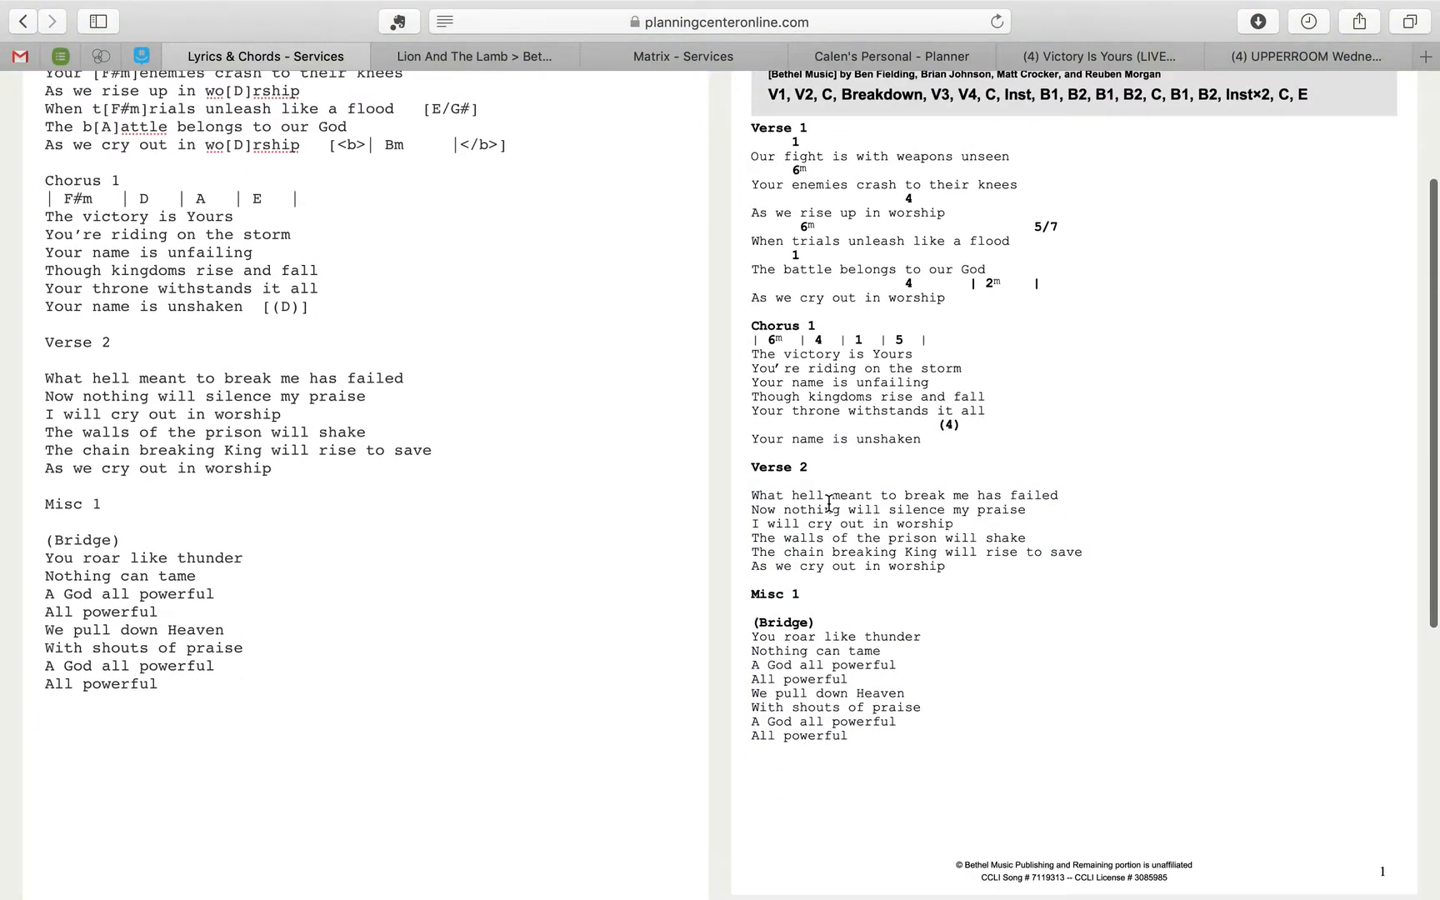
{"action": "left_click", "coordinate": [170, 356]}
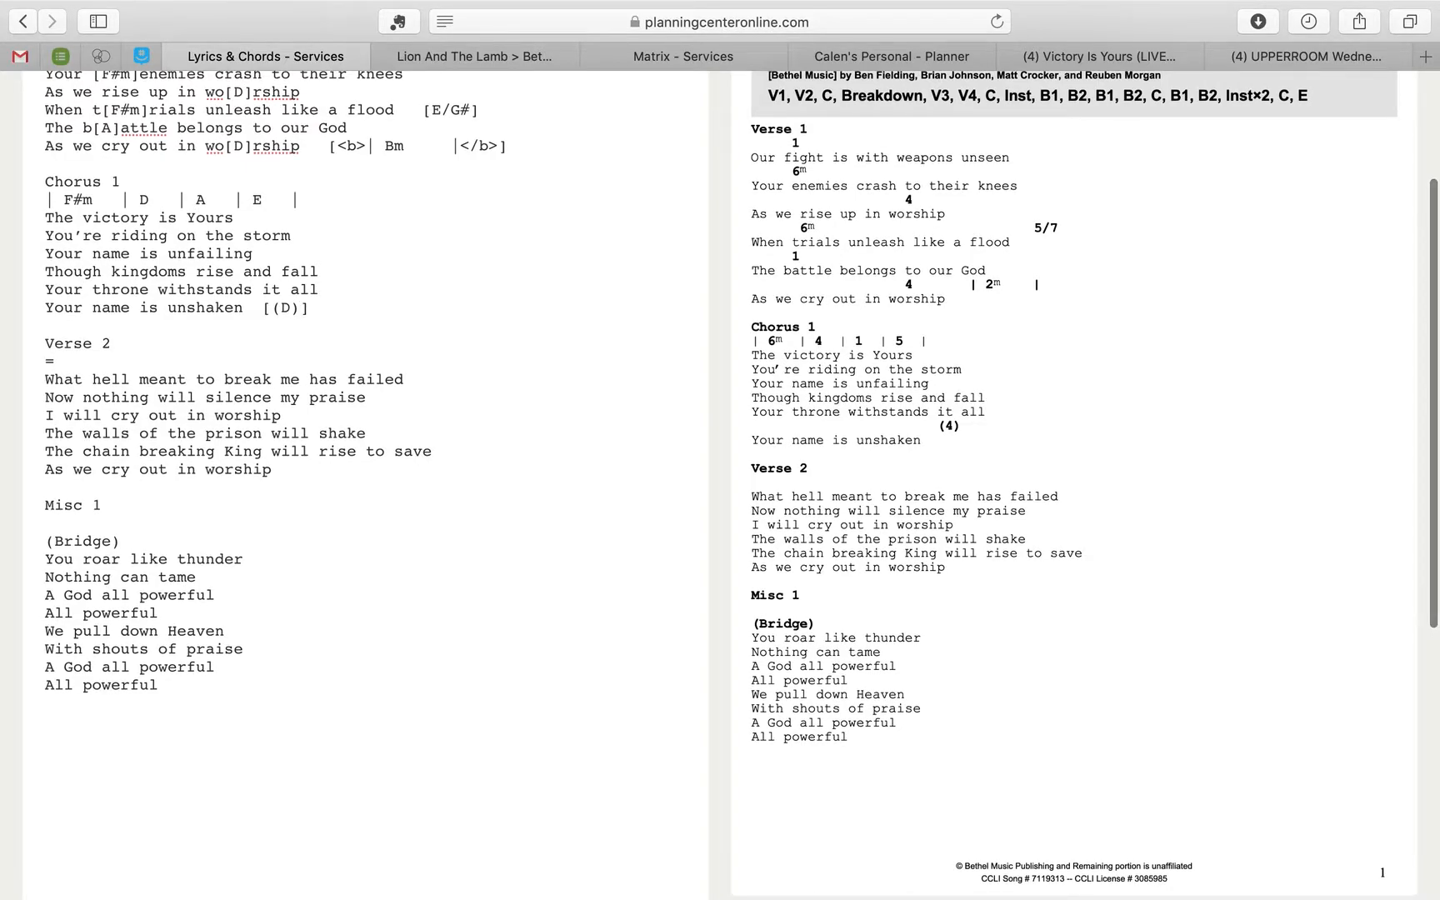
{"action": "key", "text": "BackSpace"}
Step: Add the bracketed chord [E/G#] after "worship" in the third lyric line of Verse 2
{"action": "scroll", "coordinate": [184, 355], "scroll_direction": "up", "scroll_amount": 2}
{"action": "scroll", "coordinate": [200, 361], "scroll_direction": "up", "scroll_amount": 3}
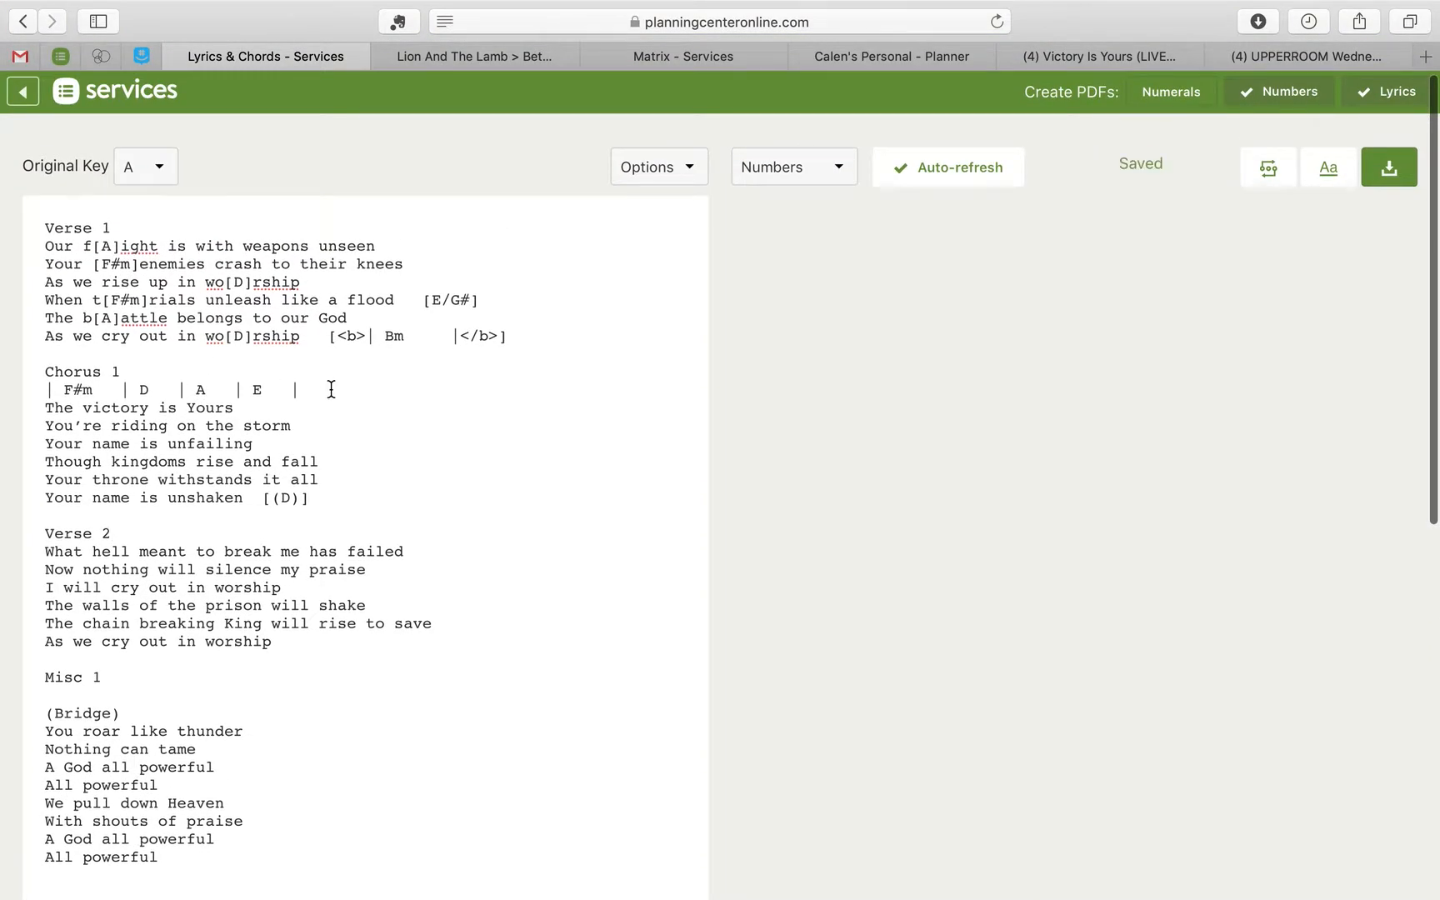
{"action": "scroll", "coordinate": [354, 373], "scroll_direction": "down", "scroll_amount": 3}
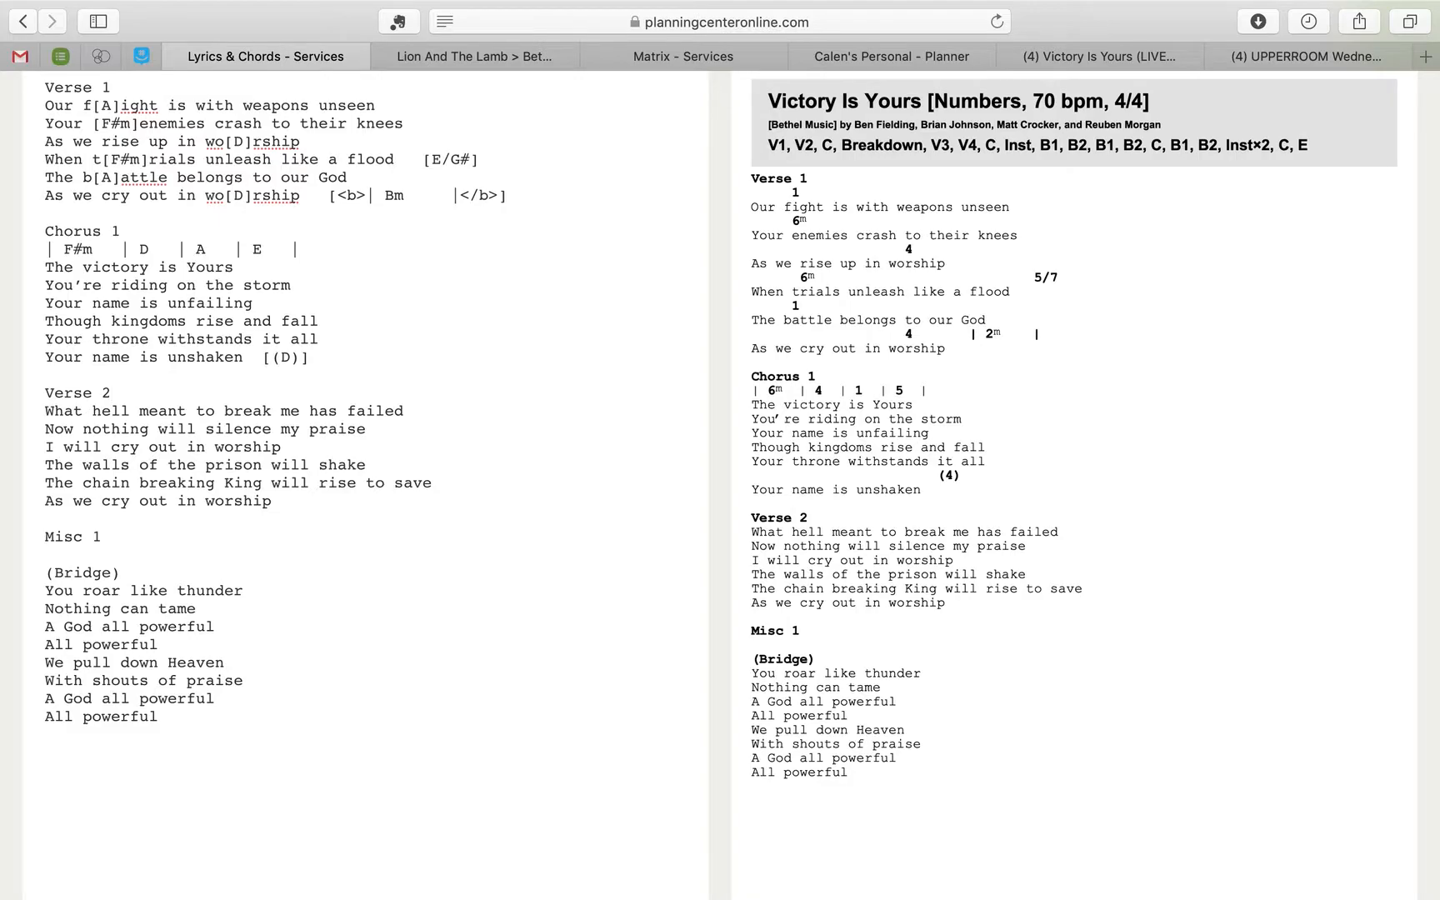
{"action": "scroll", "coordinate": [170, 658], "scroll_direction": "up", "scroll_amount": 4}
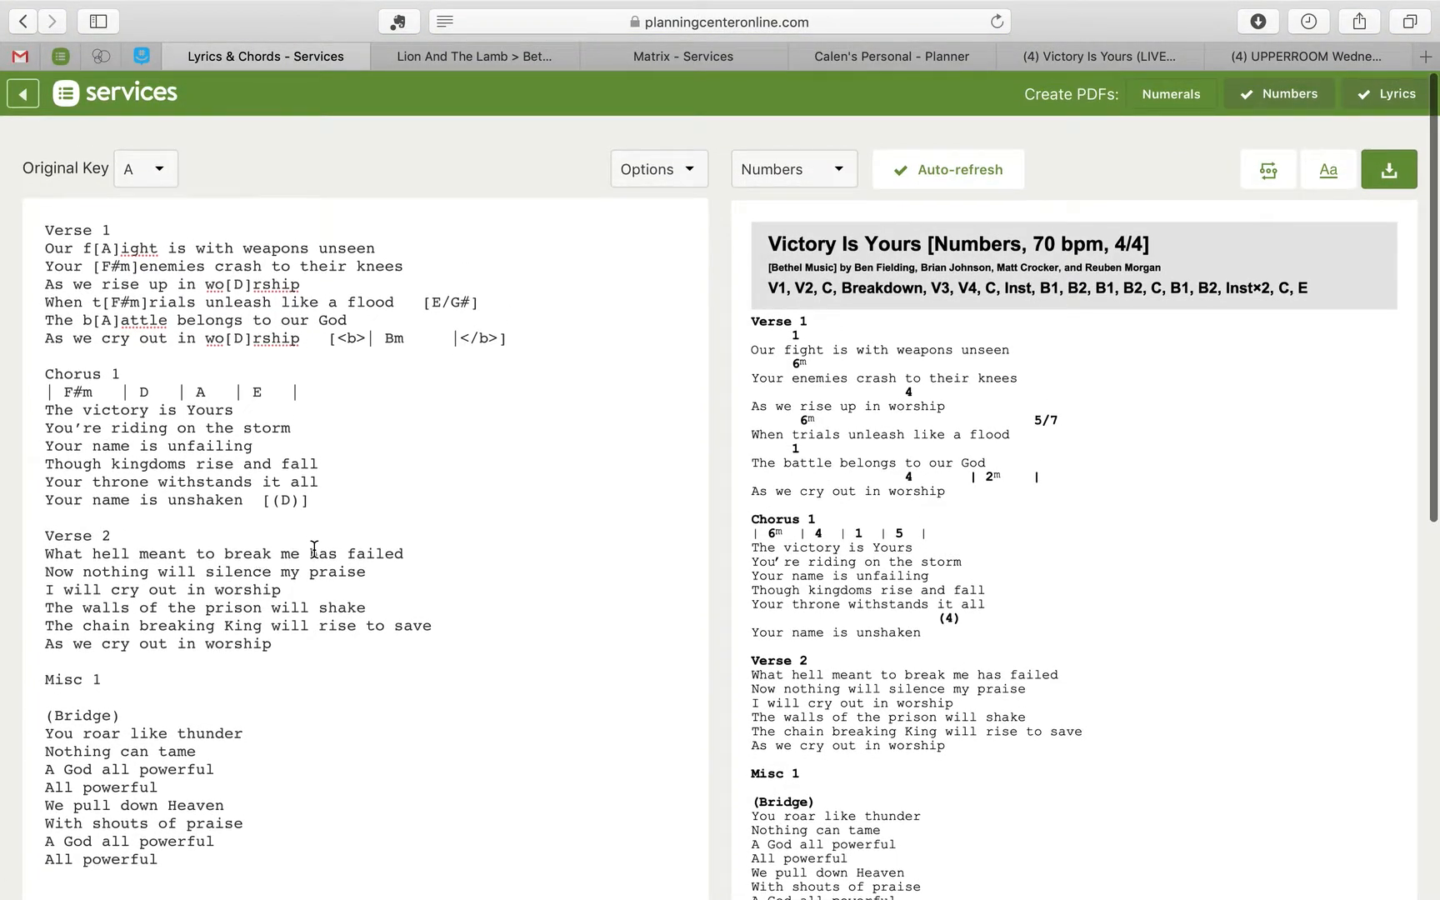
{"action": "left_click", "coordinate": [325, 590]}
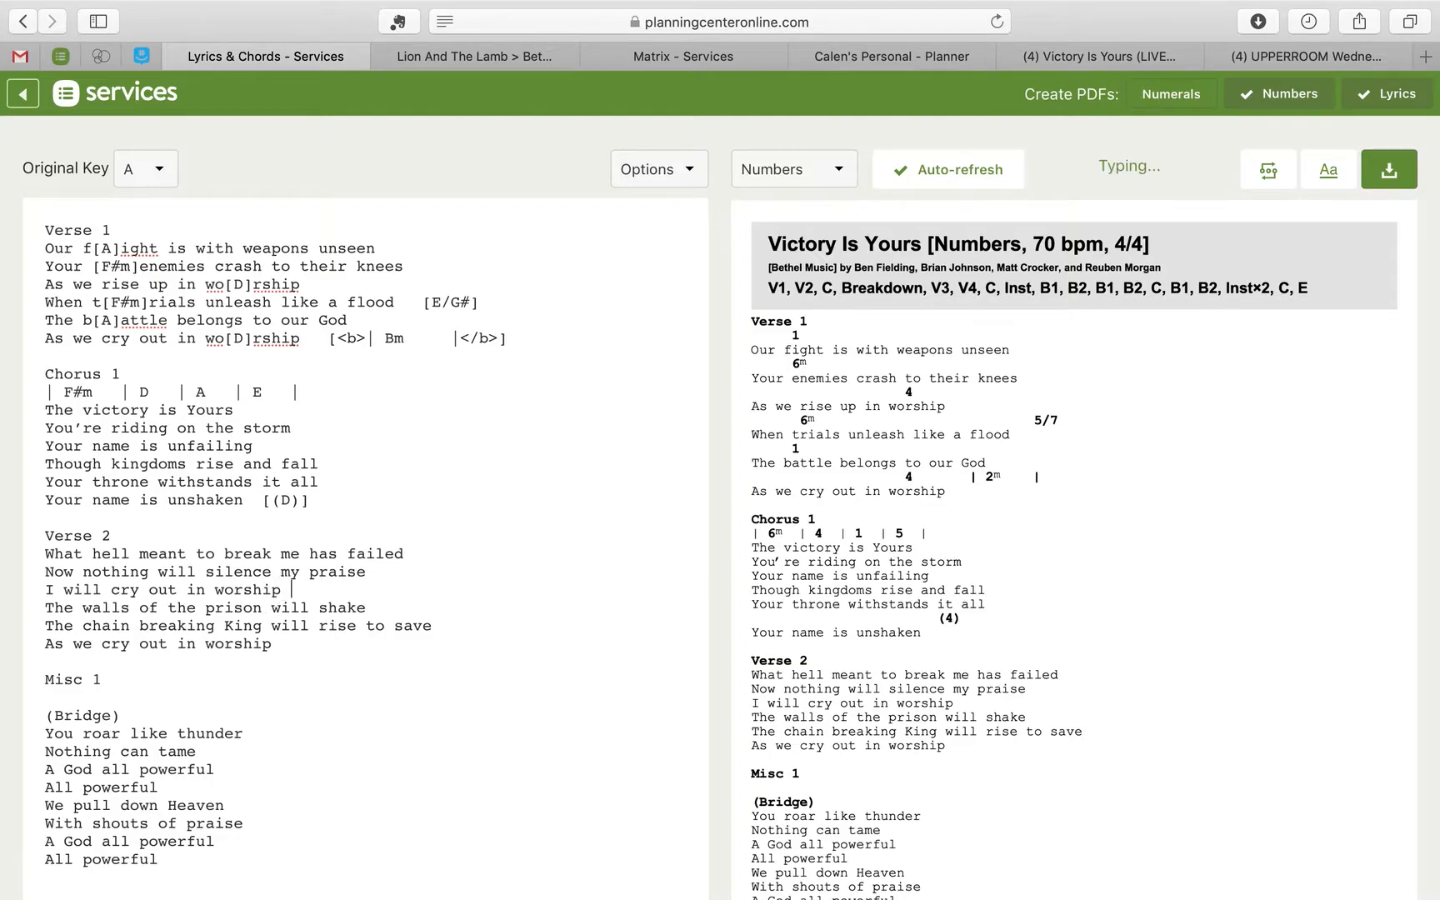
{"action": "type", "text": "{}"}
{"action": "key", "text": "shift+Left"}
{"action": "key", "text": "shift+Left"}
{"action": "type", "text": "[]"}
{"action": "type", "text": "E/G"}
{"action": "type", "text": "#"}
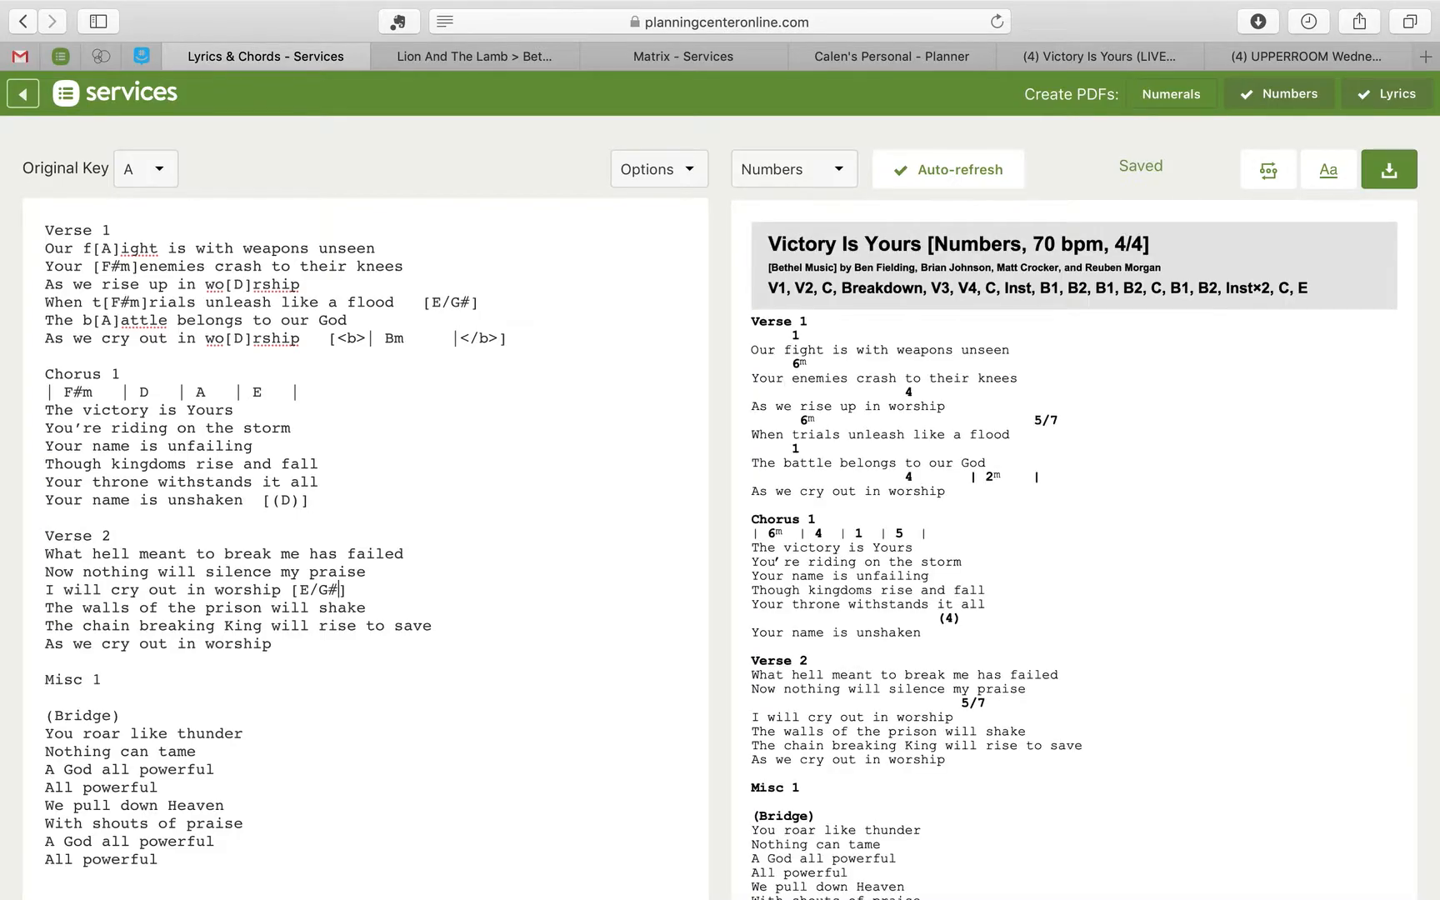
Step: Replace the Misc 1 heading with Instrumental and start a new line beneath it
{"action": "scroll", "coordinate": [317, 582], "scroll_direction": "down", "scroll_amount": 2}
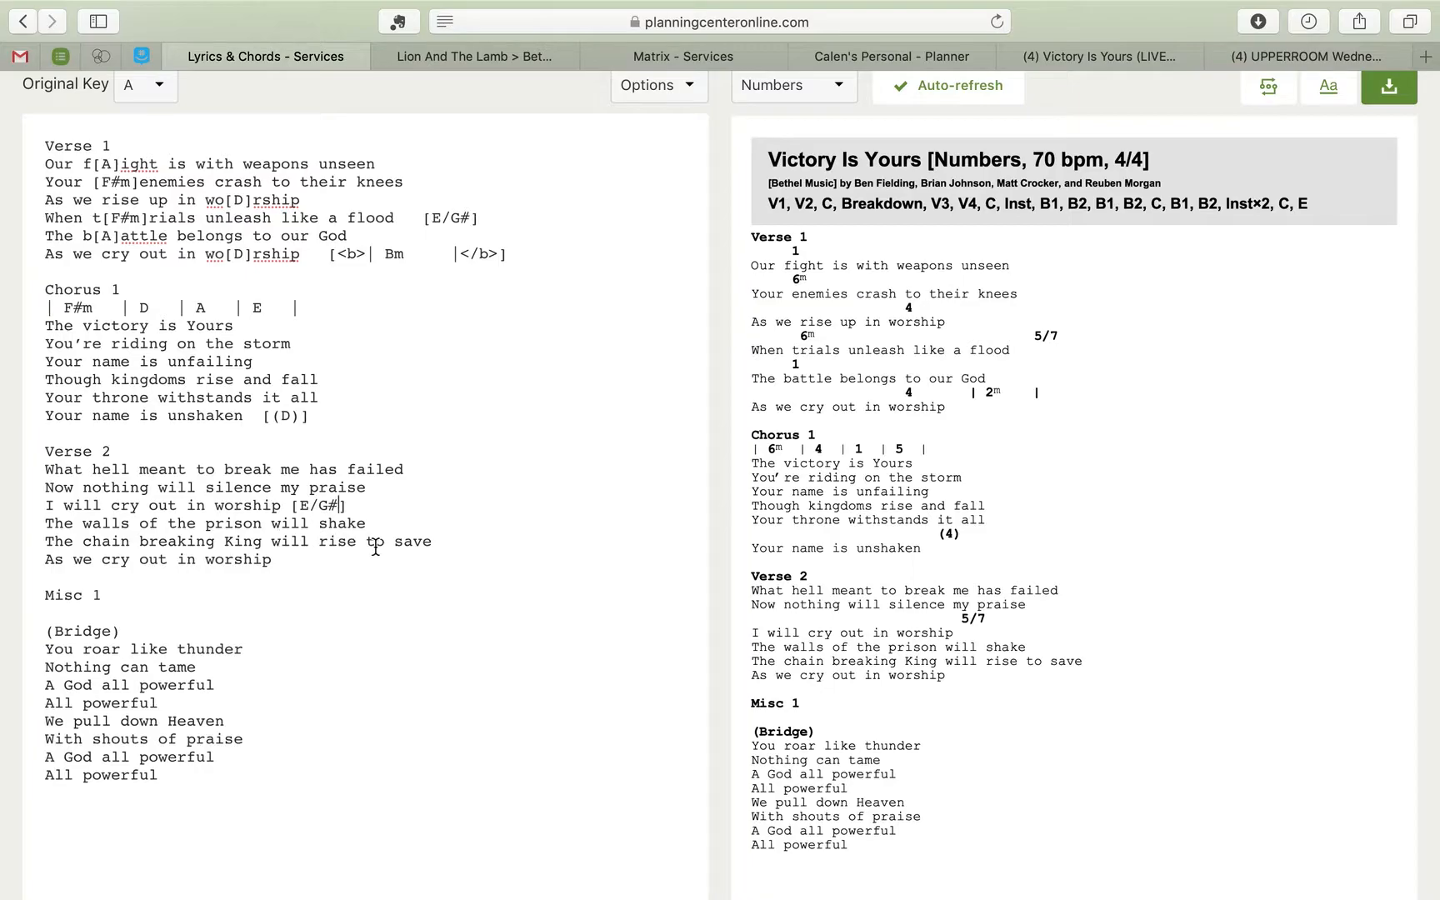
{"action": "scroll", "coordinate": [360, 553], "scroll_direction": "down", "scroll_amount": 1}
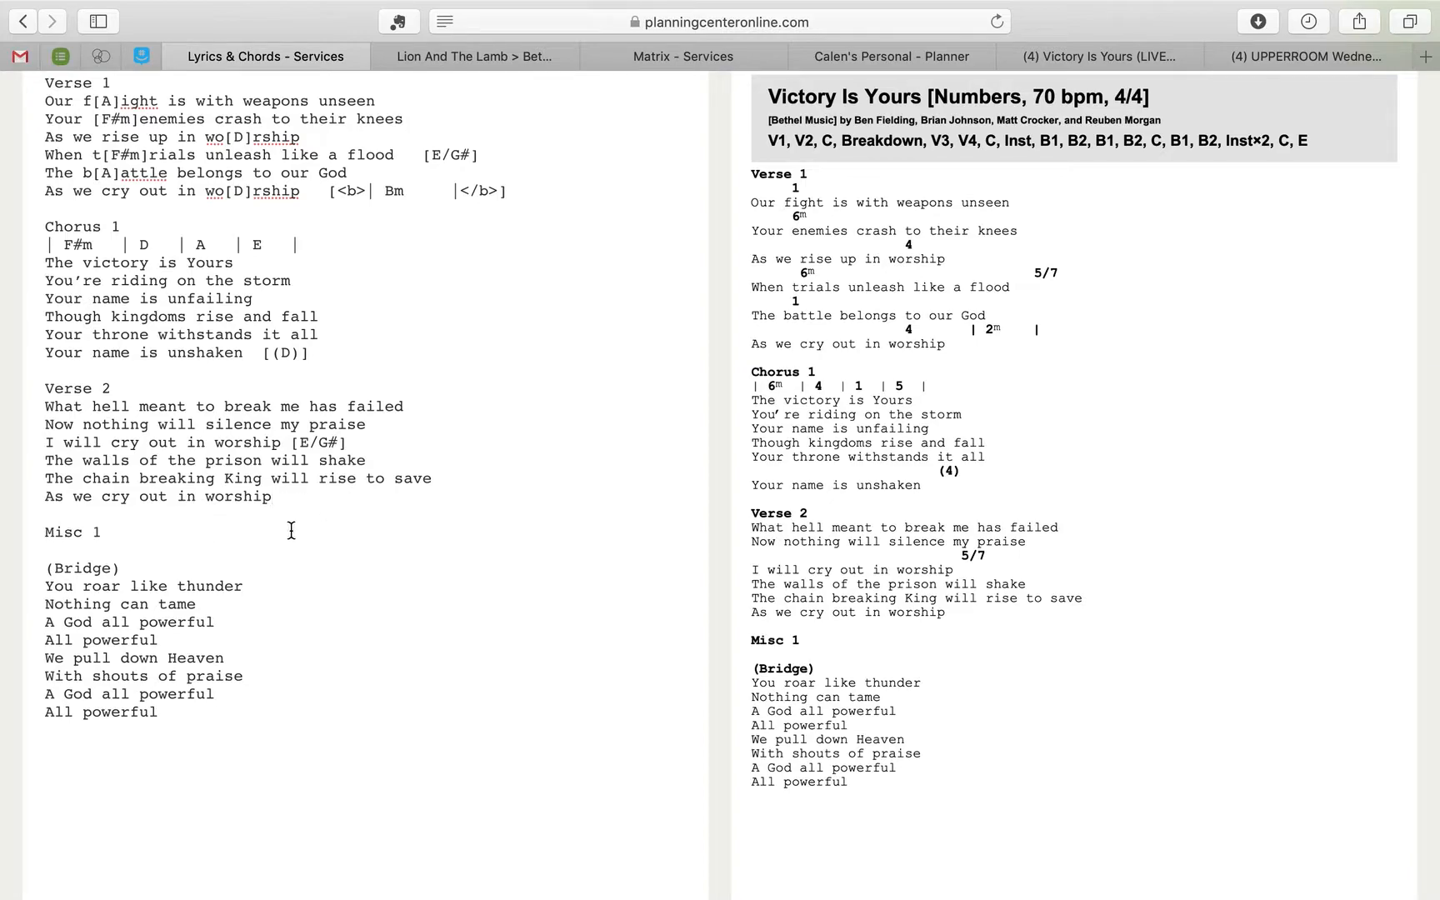
{"action": "left_click_drag", "start_coordinate": [291, 530], "coordinate": [315, 508]}
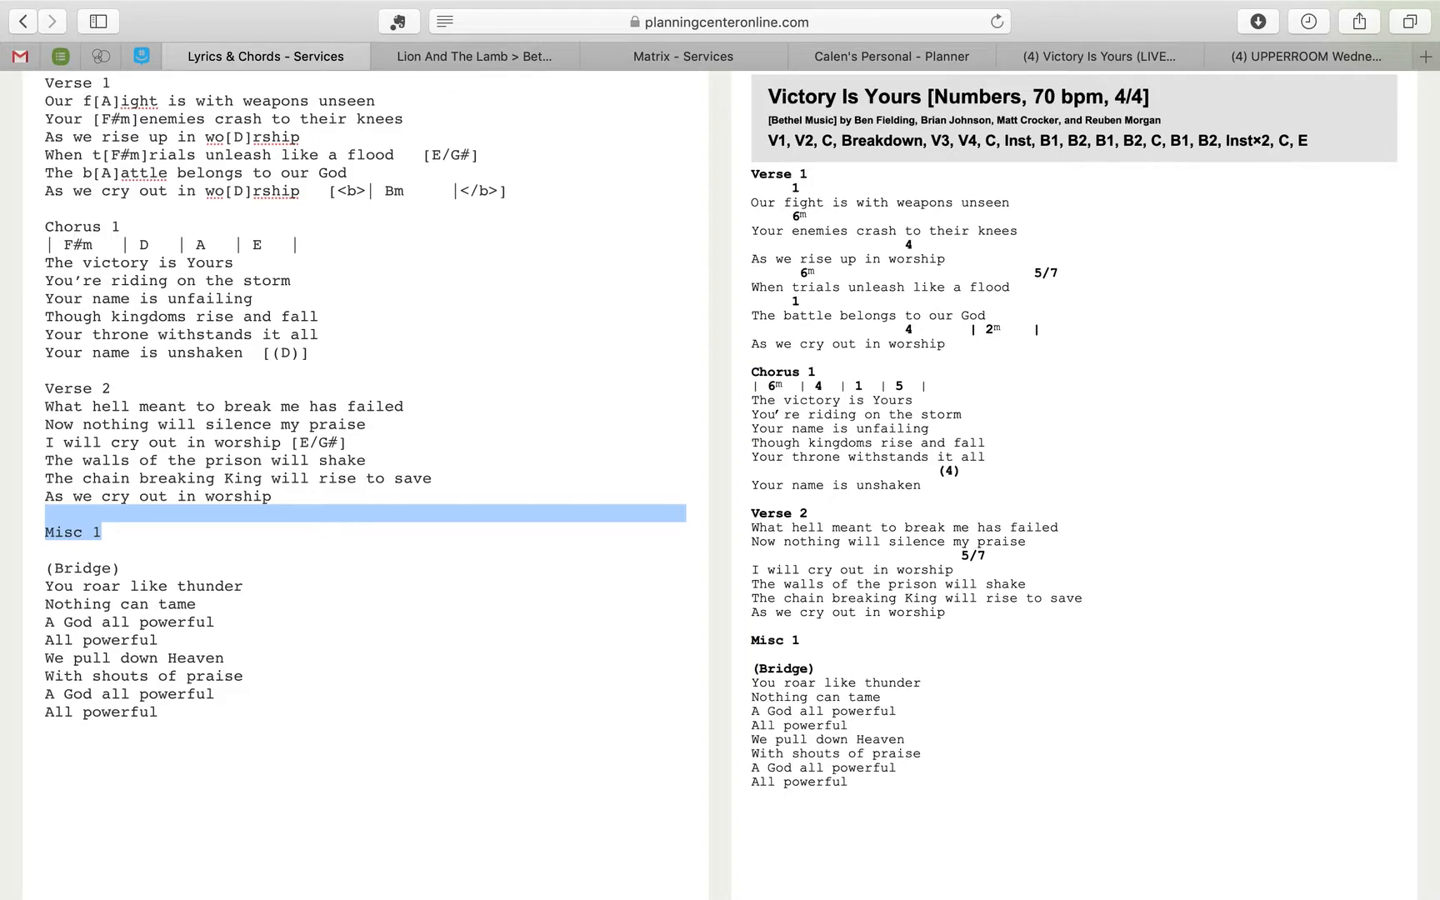
{"action": "left_click_drag", "start_coordinate": [122, 534], "coordinate": [0, 542]}
{"action": "type", "text": "Intr"}
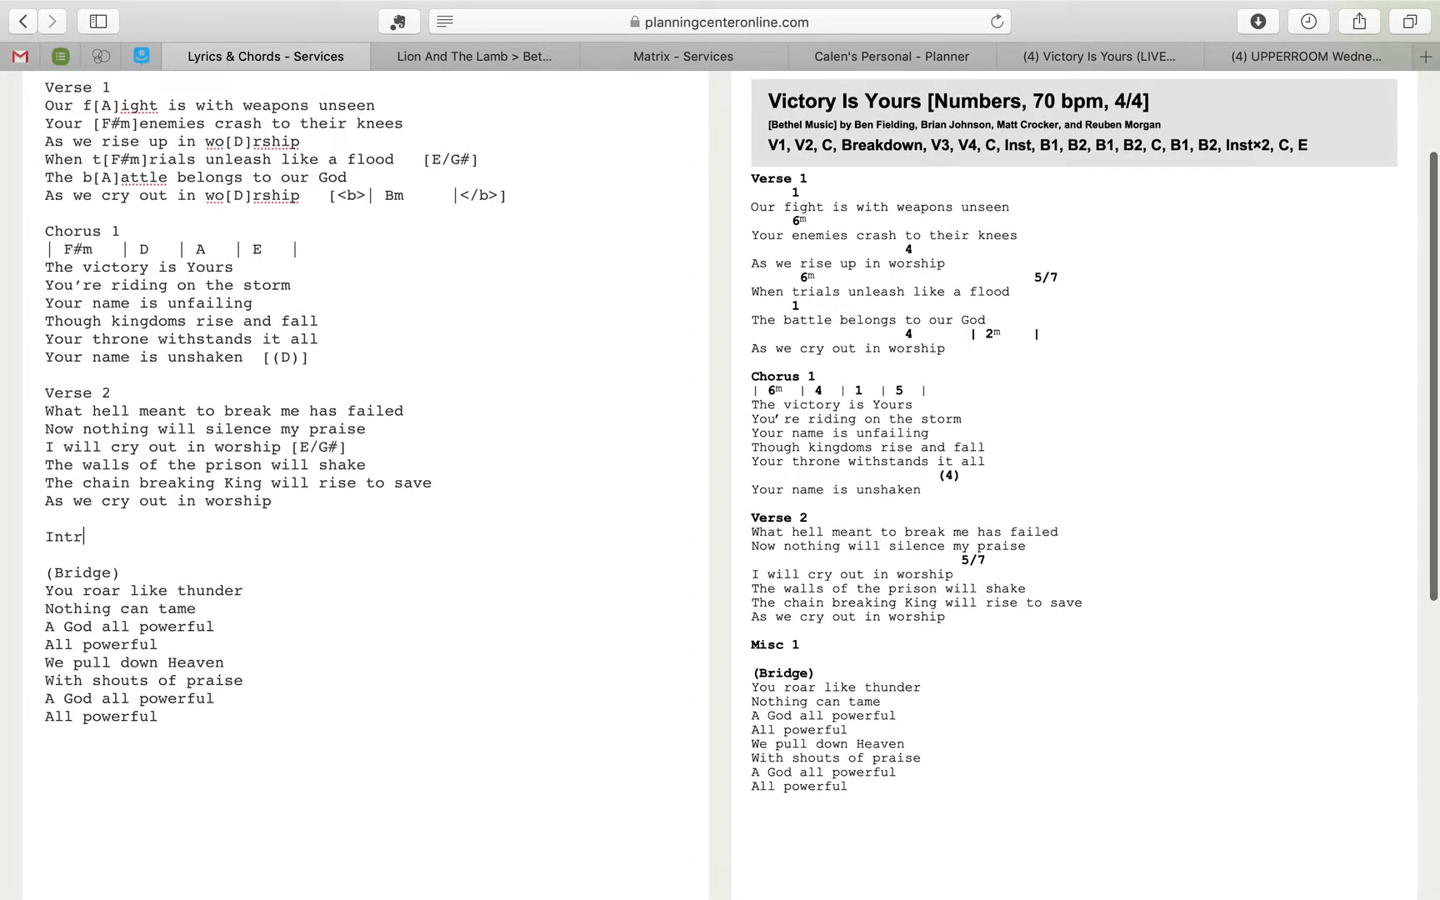
{"action": "type", "text": "umental"}
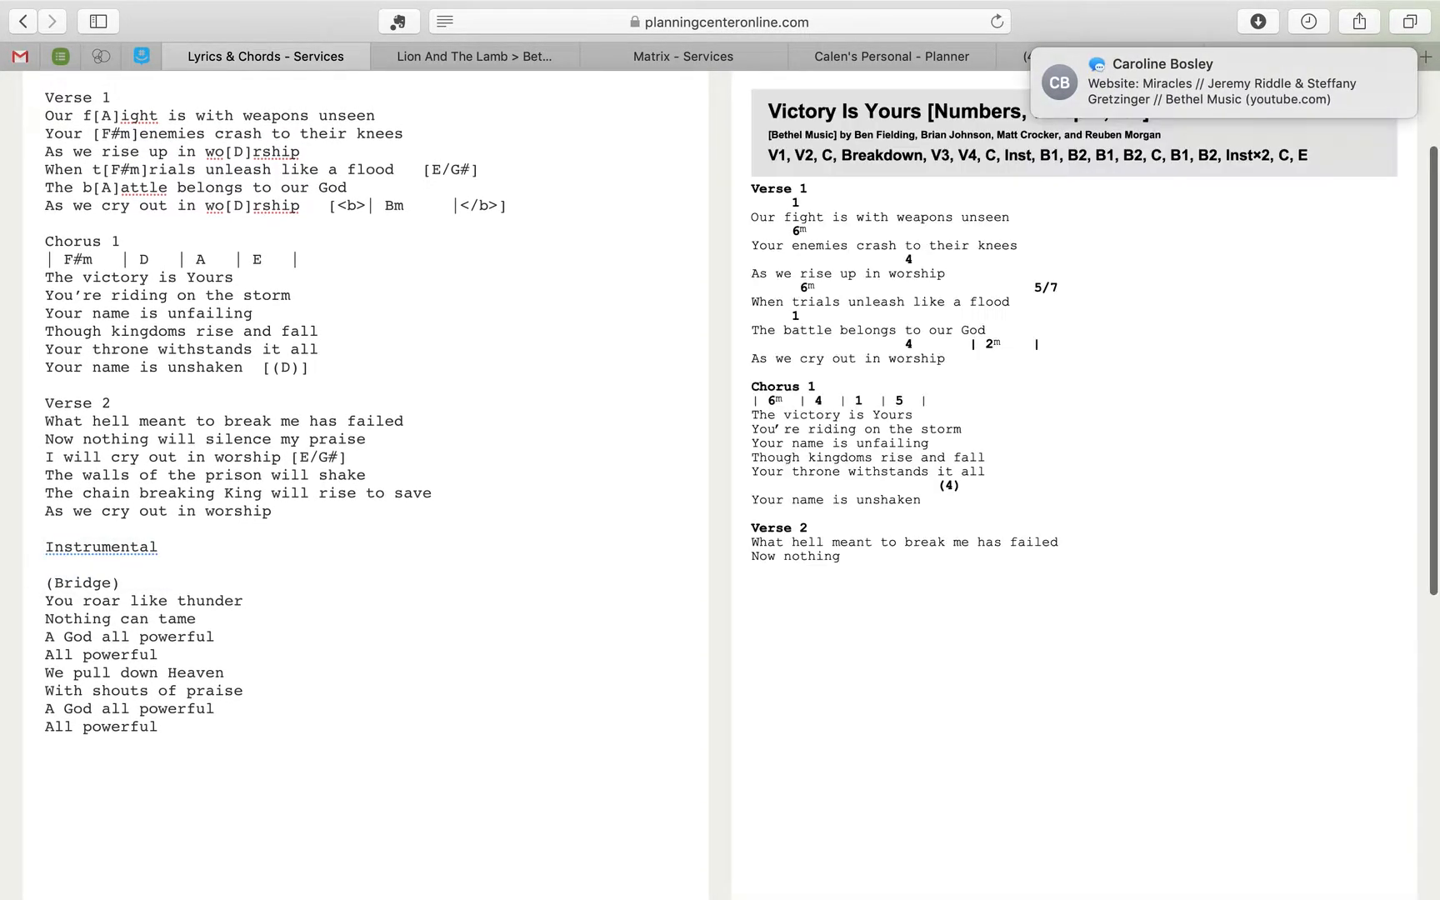
{"action": "key", "text": "Return"}
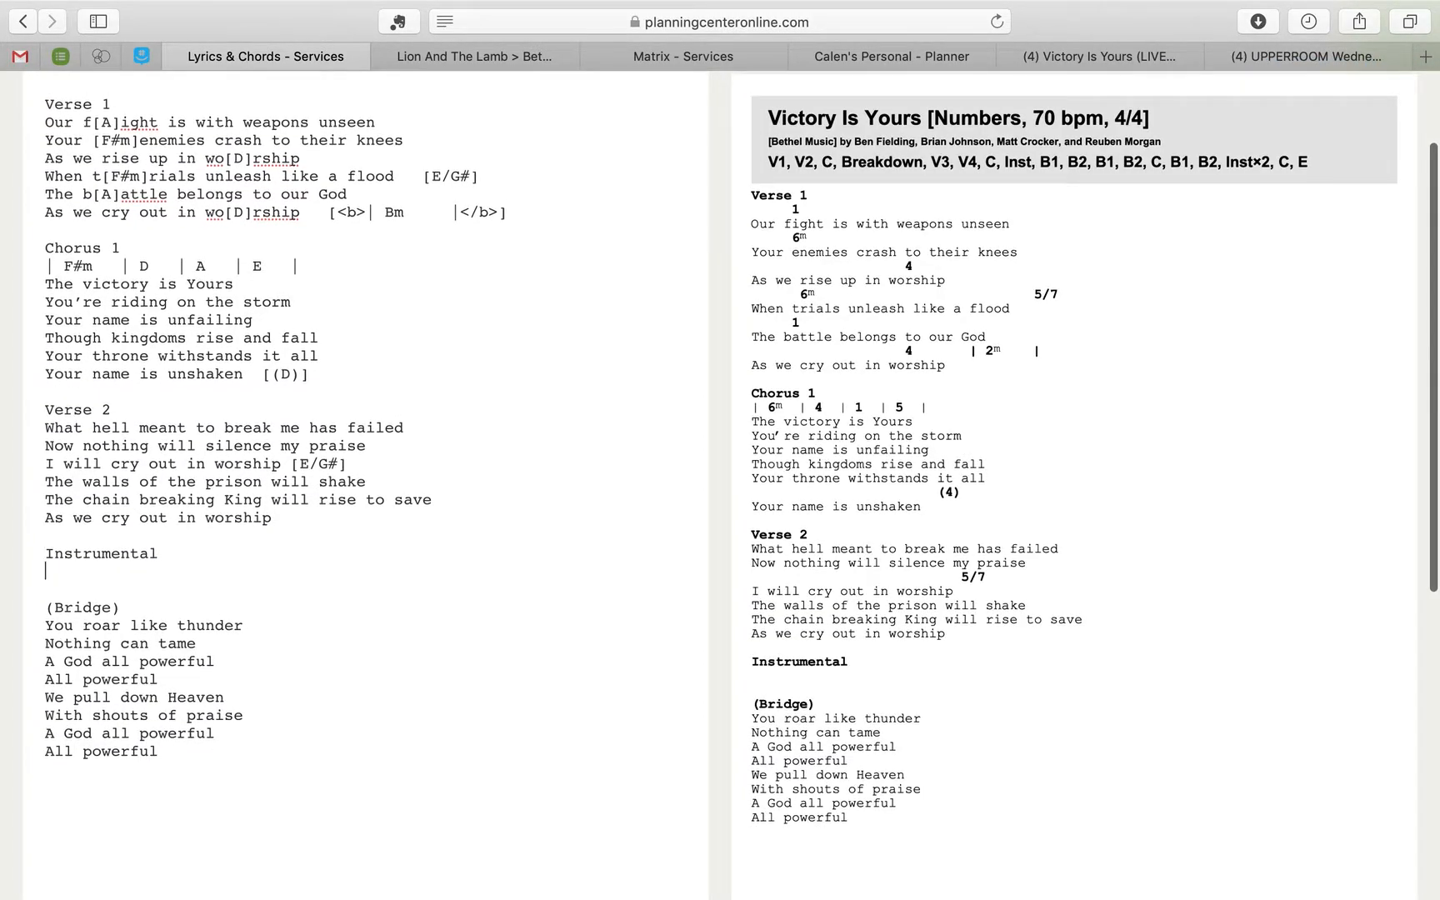
Step: Enter the barred chord line | D | E | F#m | C#m | under the Instrumental heading
{"action": "type", "text": "| D    | E    |"}
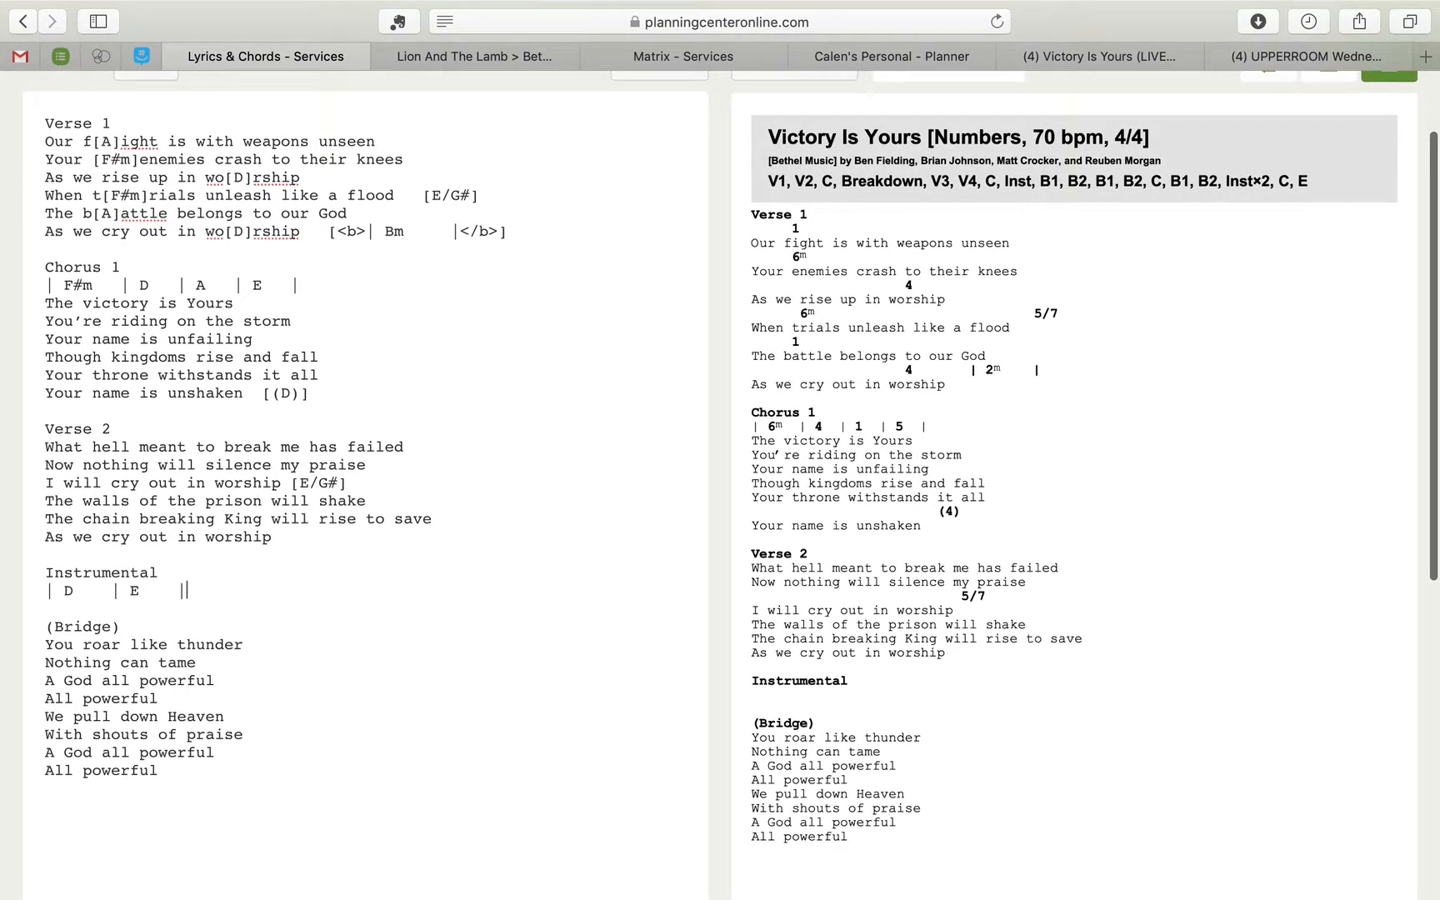
{"action": "type", "text": " F#m"}
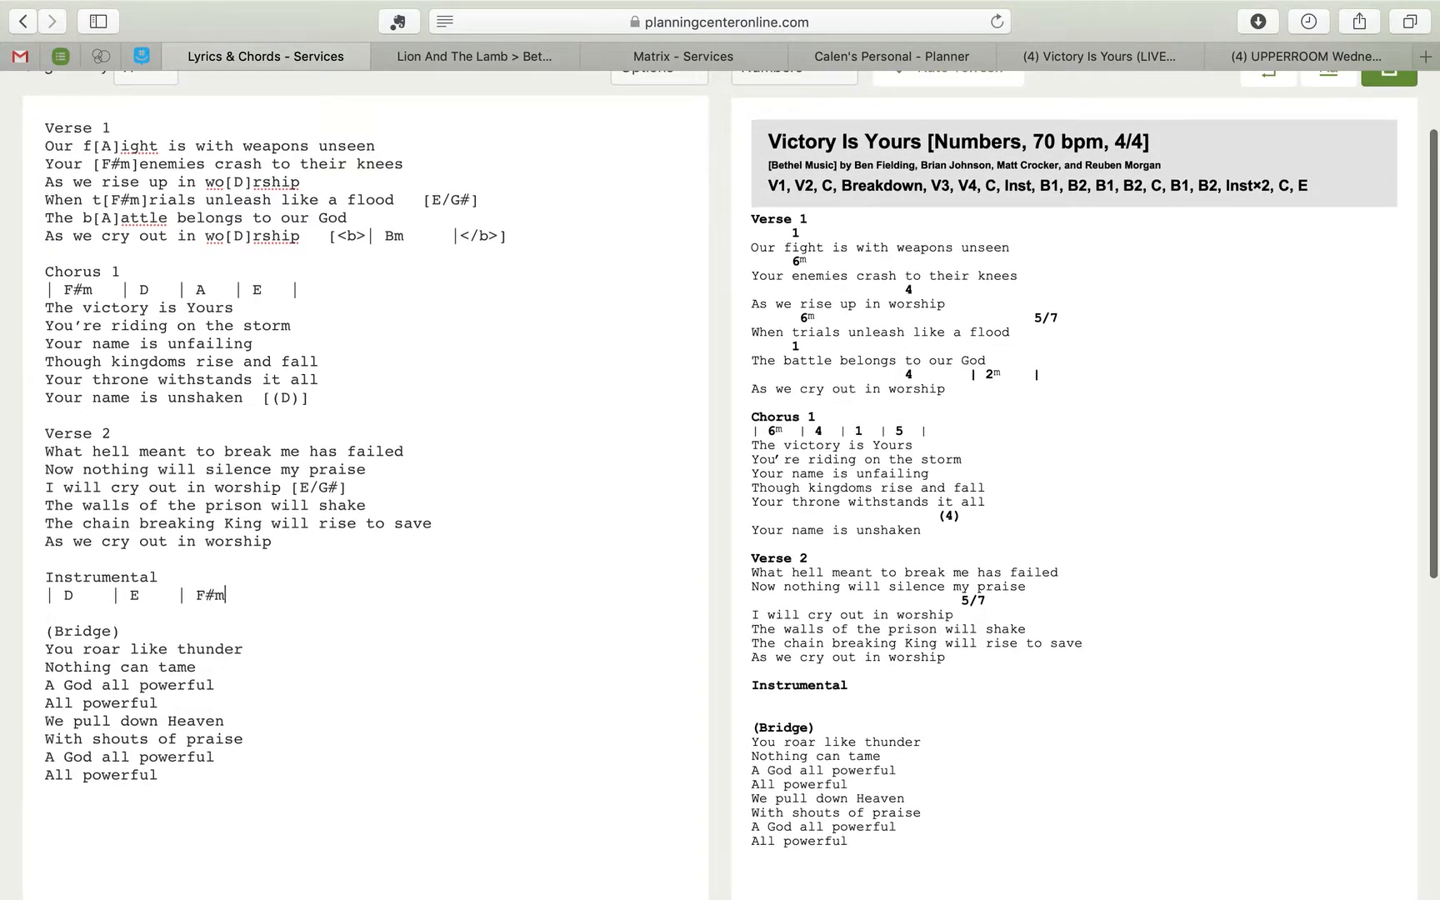
{"action": "type", "text": "   |   ||"}
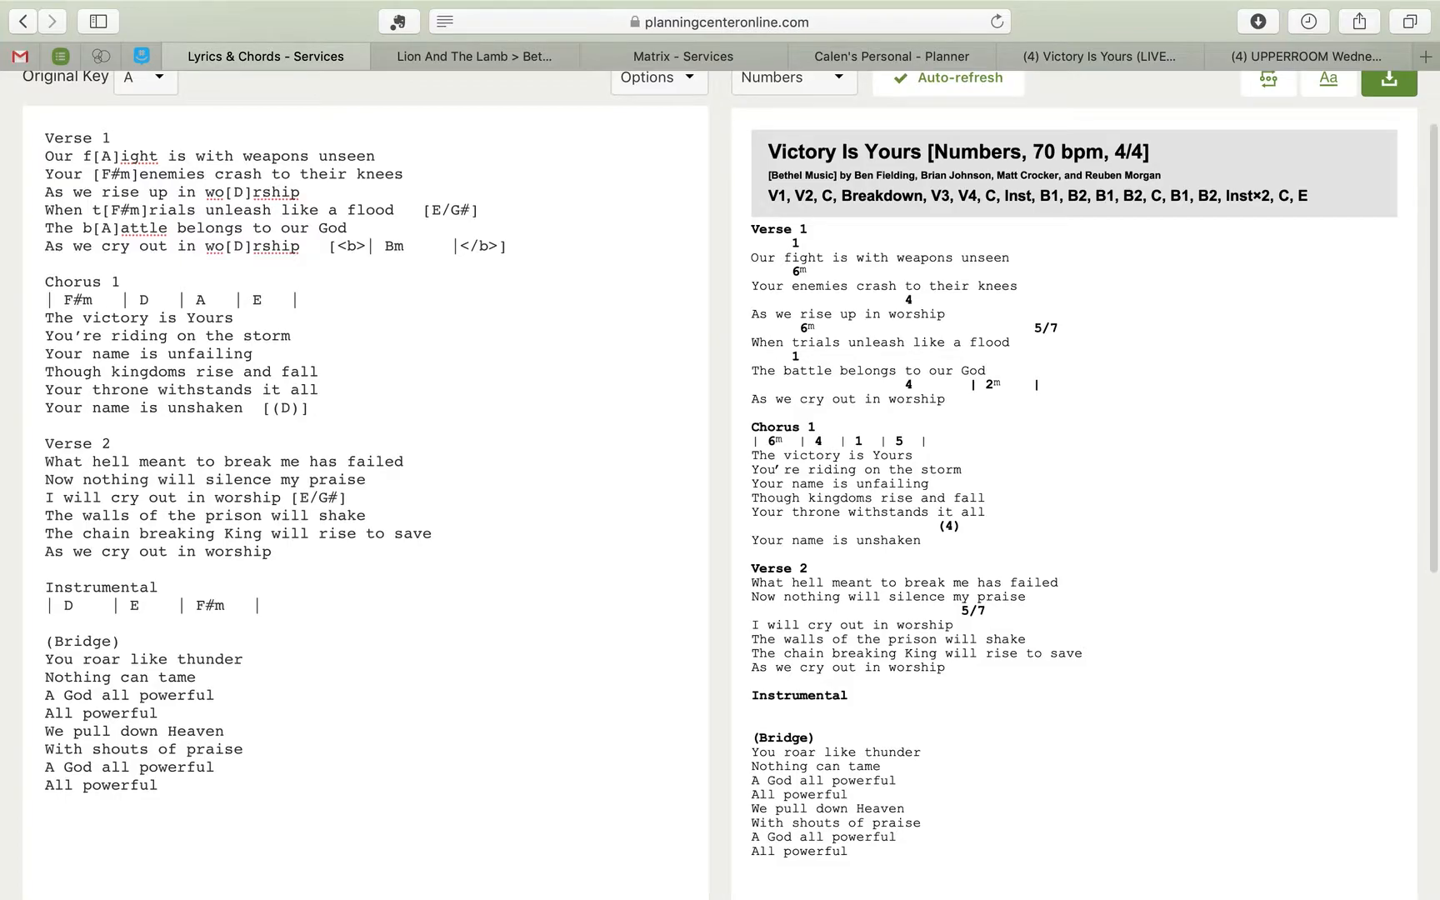
{"action": "key", "text": "BackSpace"}
{"action": "type", "text": "C"}
{"action": "type", "text": "#m   |"}
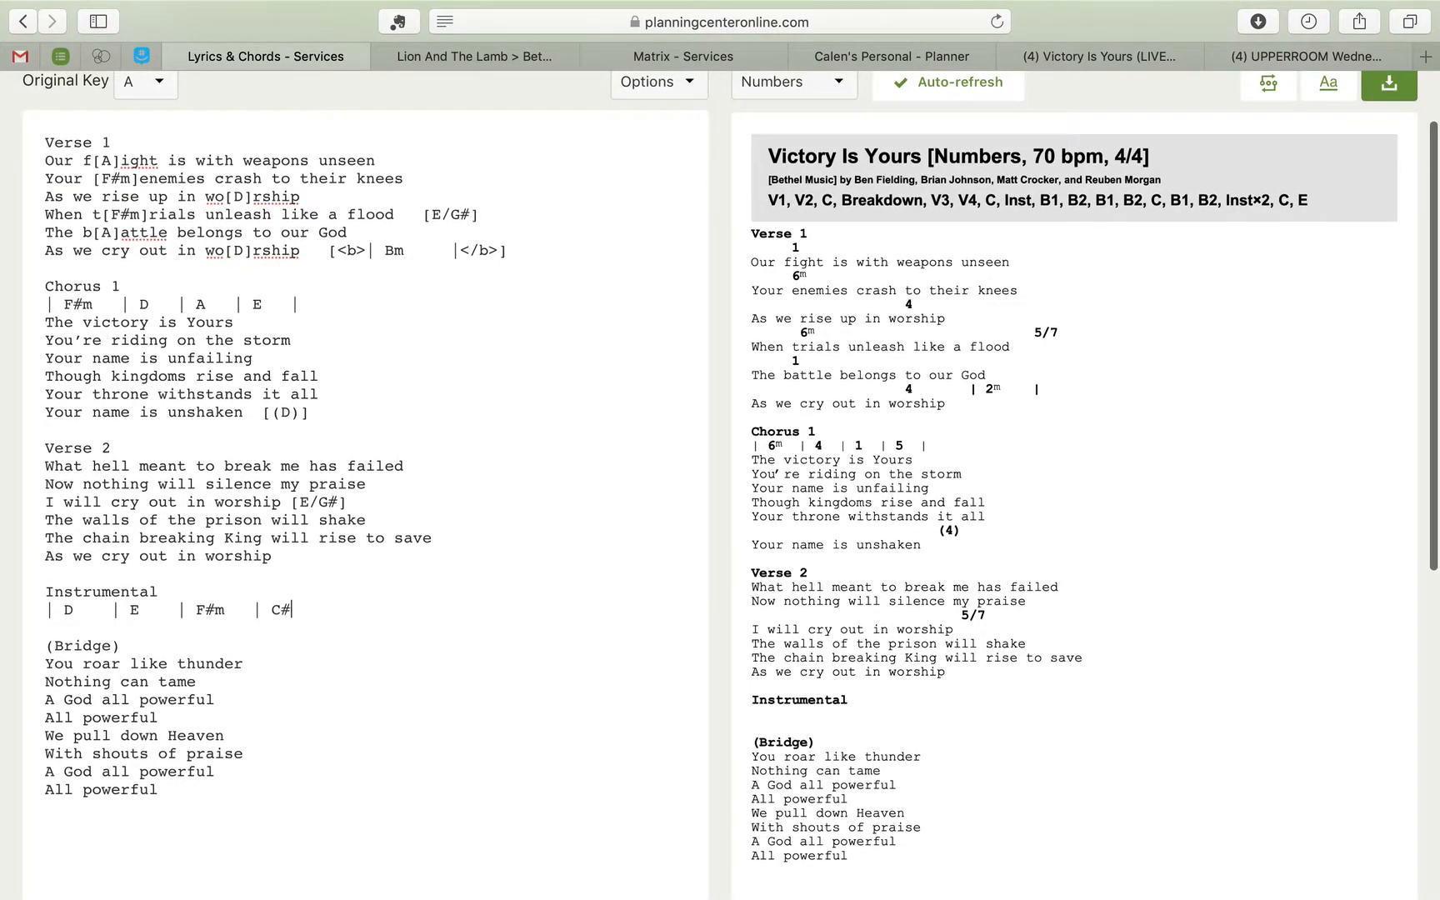
{"action": "type", "text": "|"}
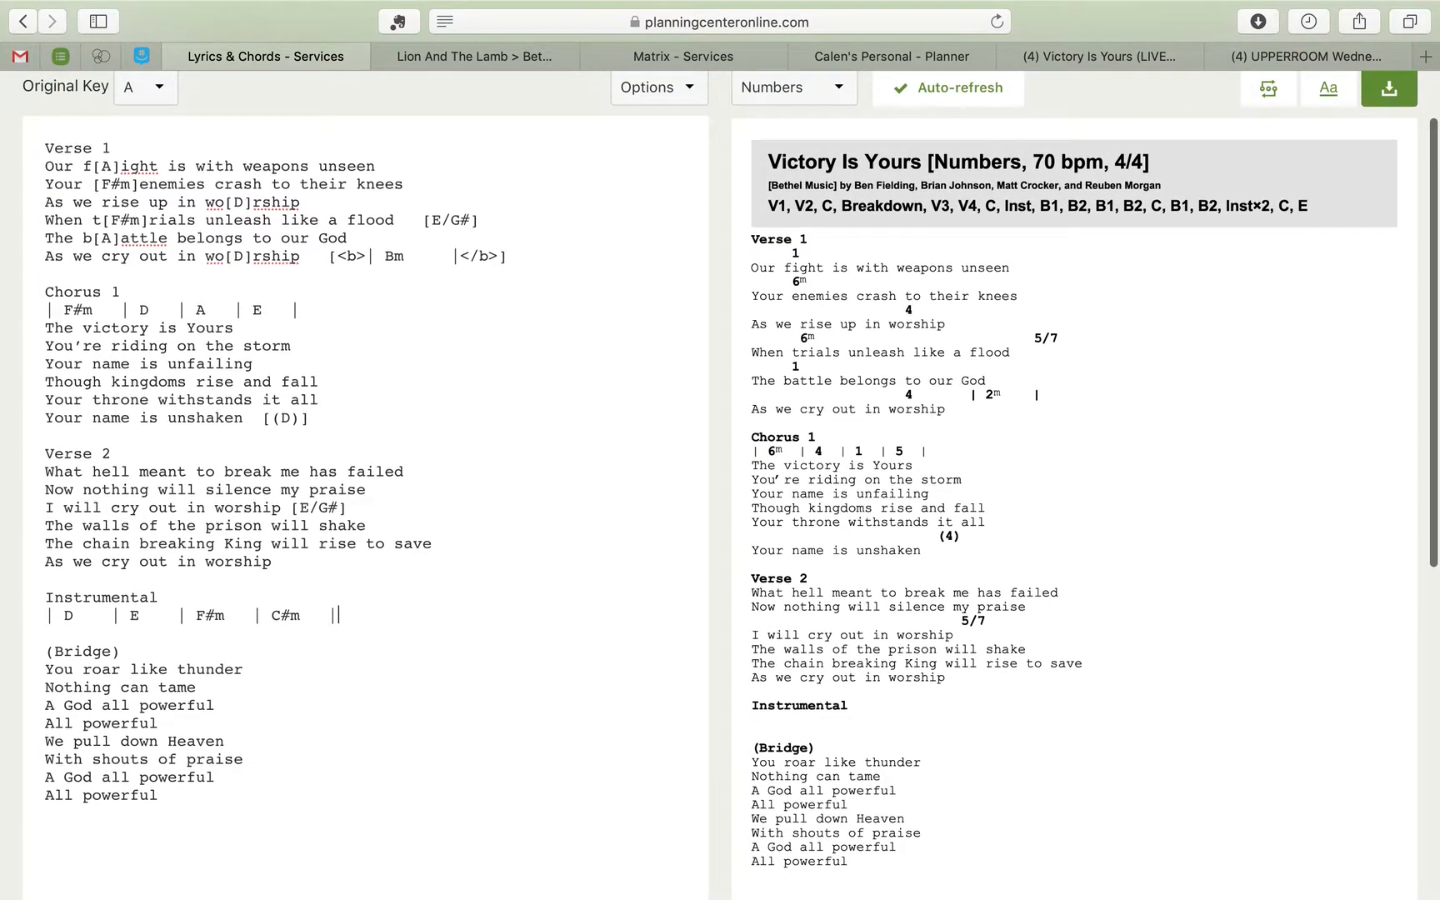
{"action": "left_click", "coordinate": [273, 685]}
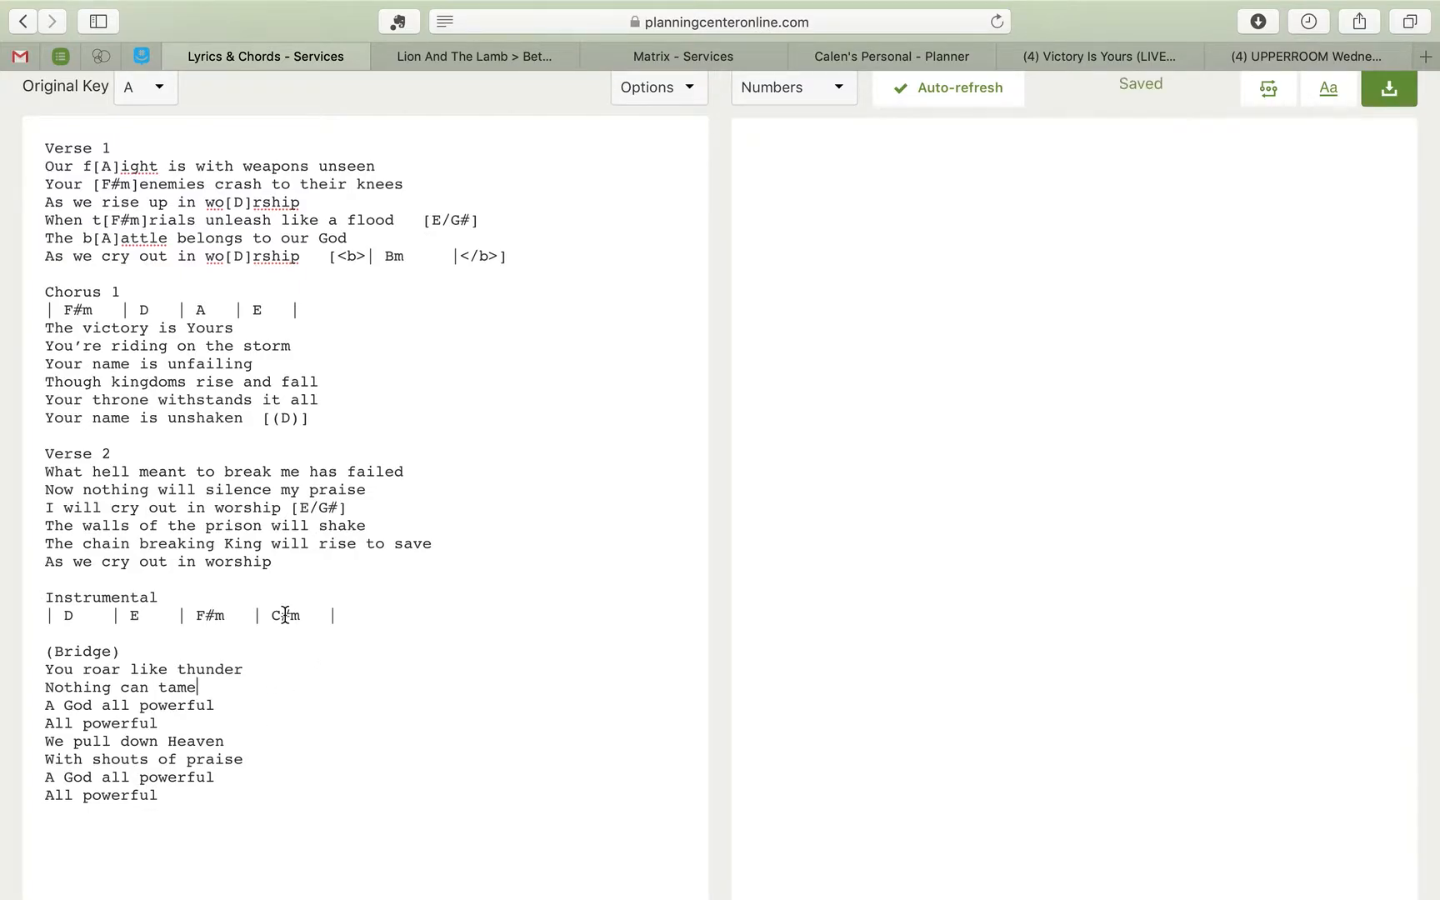
{"action": "left_click_drag", "start_coordinate": [271, 615], "coordinate": [259, 617]}
Step: Remove the parentheses around the Bridge heading
{"action": "scroll", "coordinate": [295, 661], "scroll_direction": "down", "scroll_amount": 4}
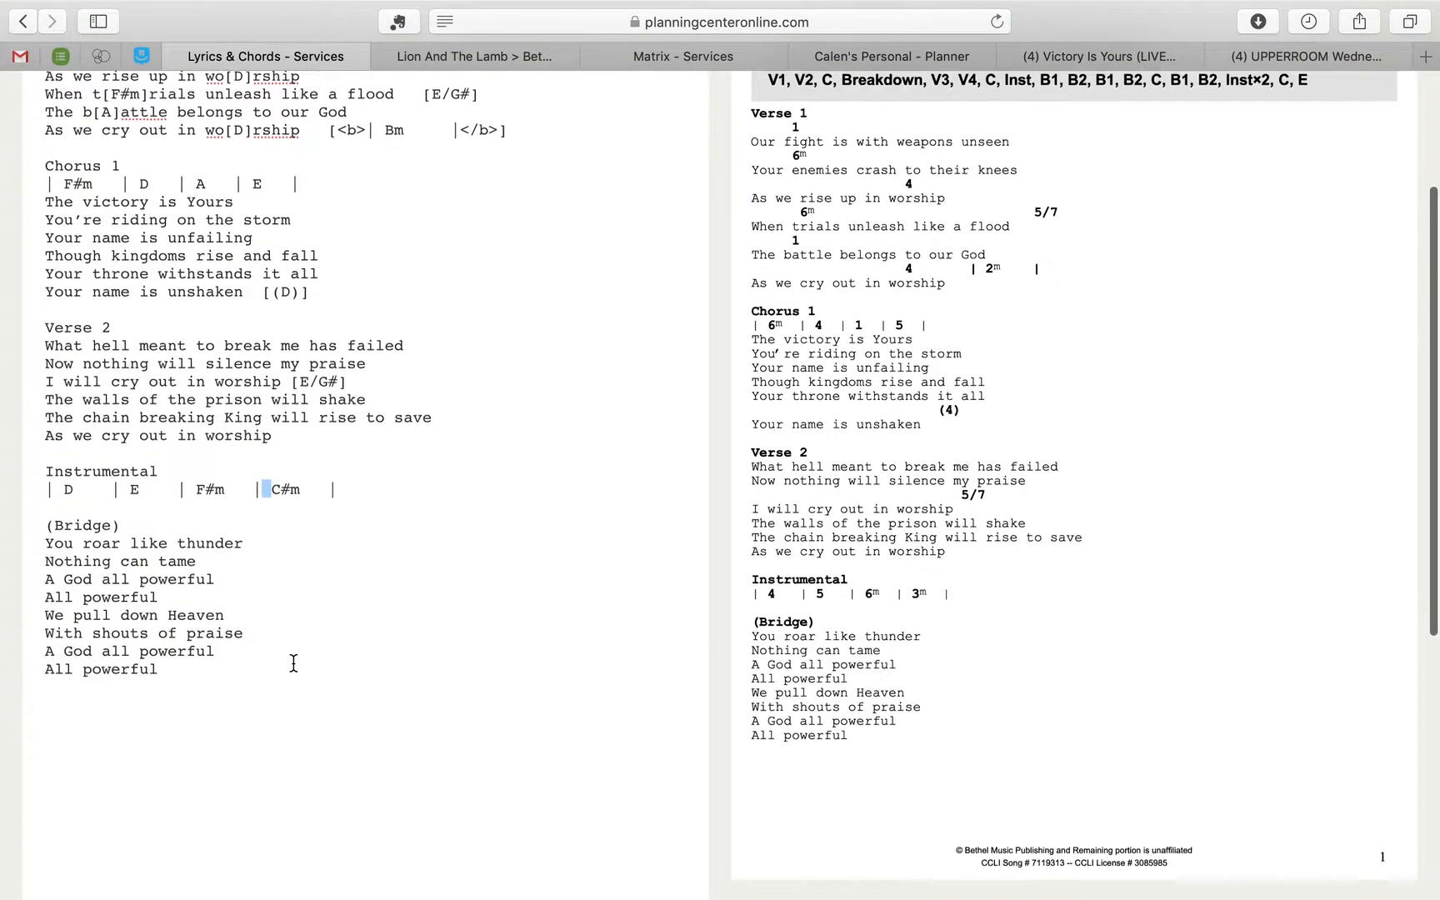
{"action": "left_click", "coordinate": [132, 465]}
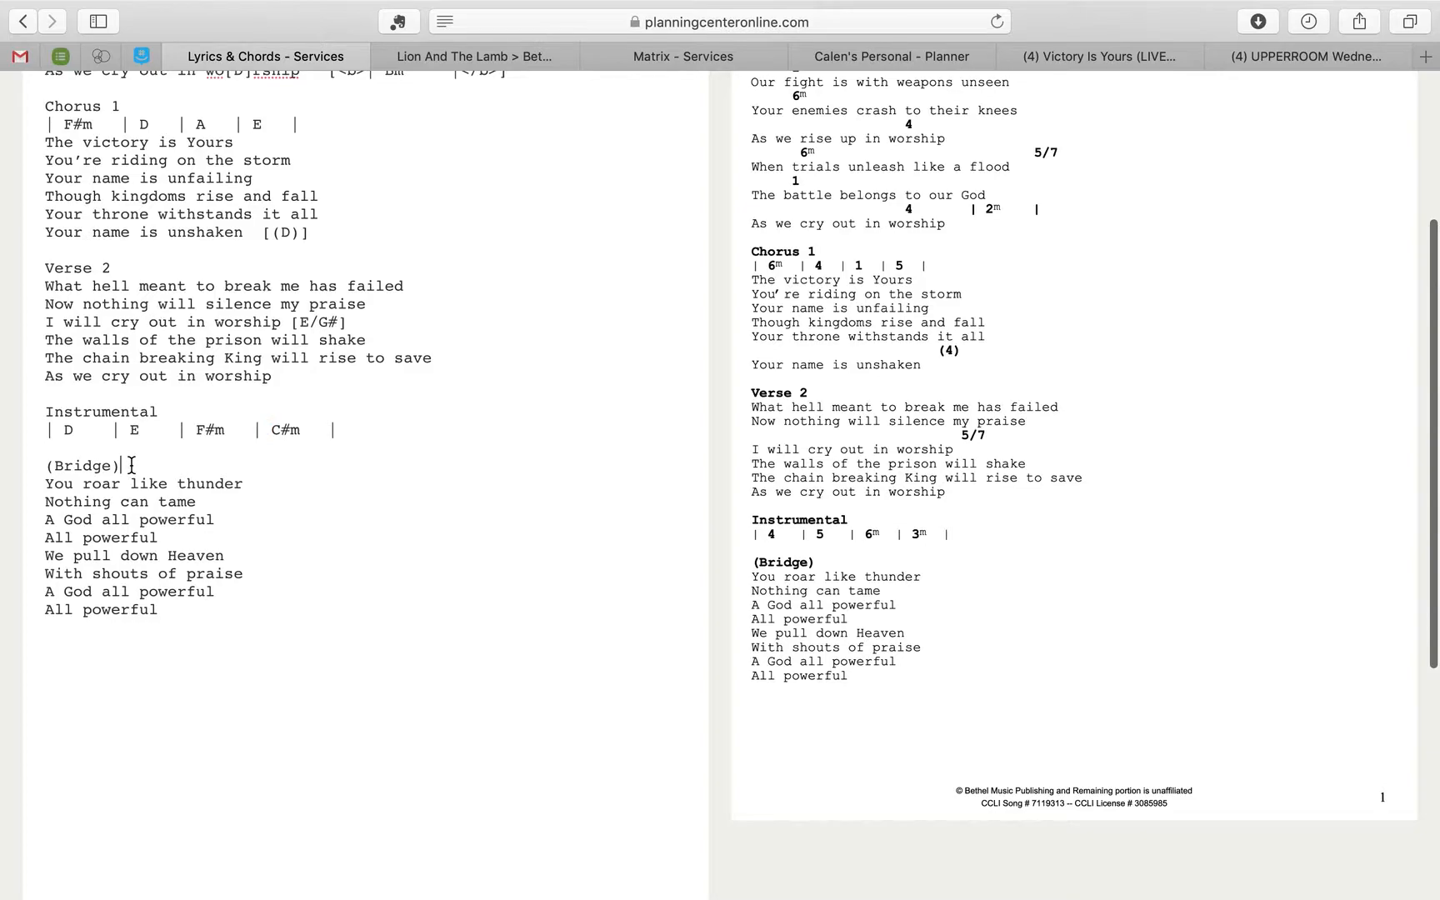
{"action": "key", "text": "BackSpace"}
{"action": "key", "text": "super+Left"}
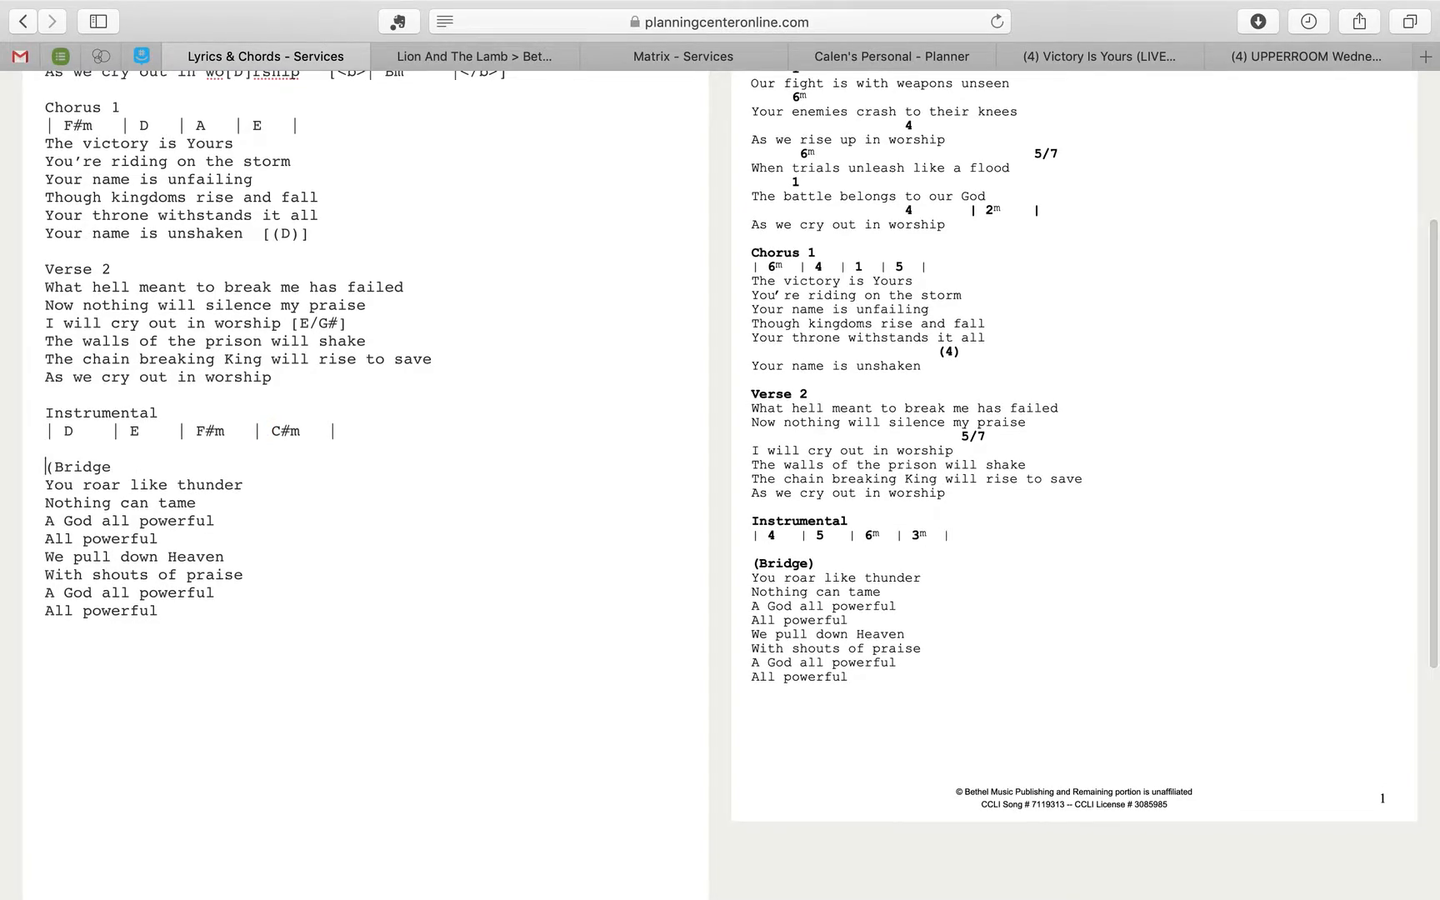
{"action": "key", "text": "Delete"}
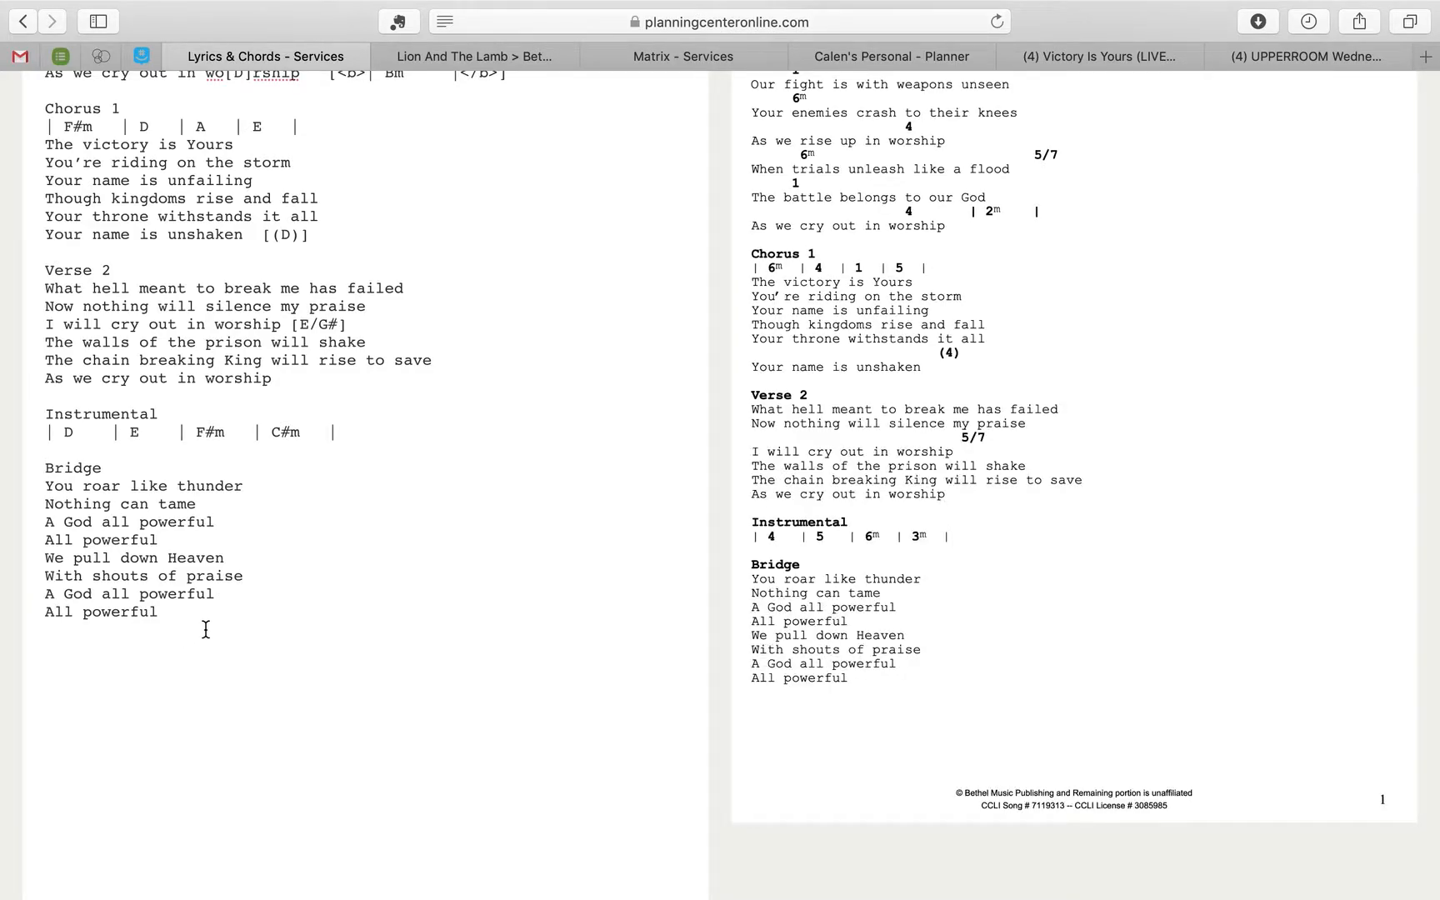
Step: Copy the Chorus 1 chord line | F#m | D | A | E | beneath the Bridge heading
{"action": "scroll", "coordinate": [207, 553], "scroll_direction": "up", "scroll_amount": 2}
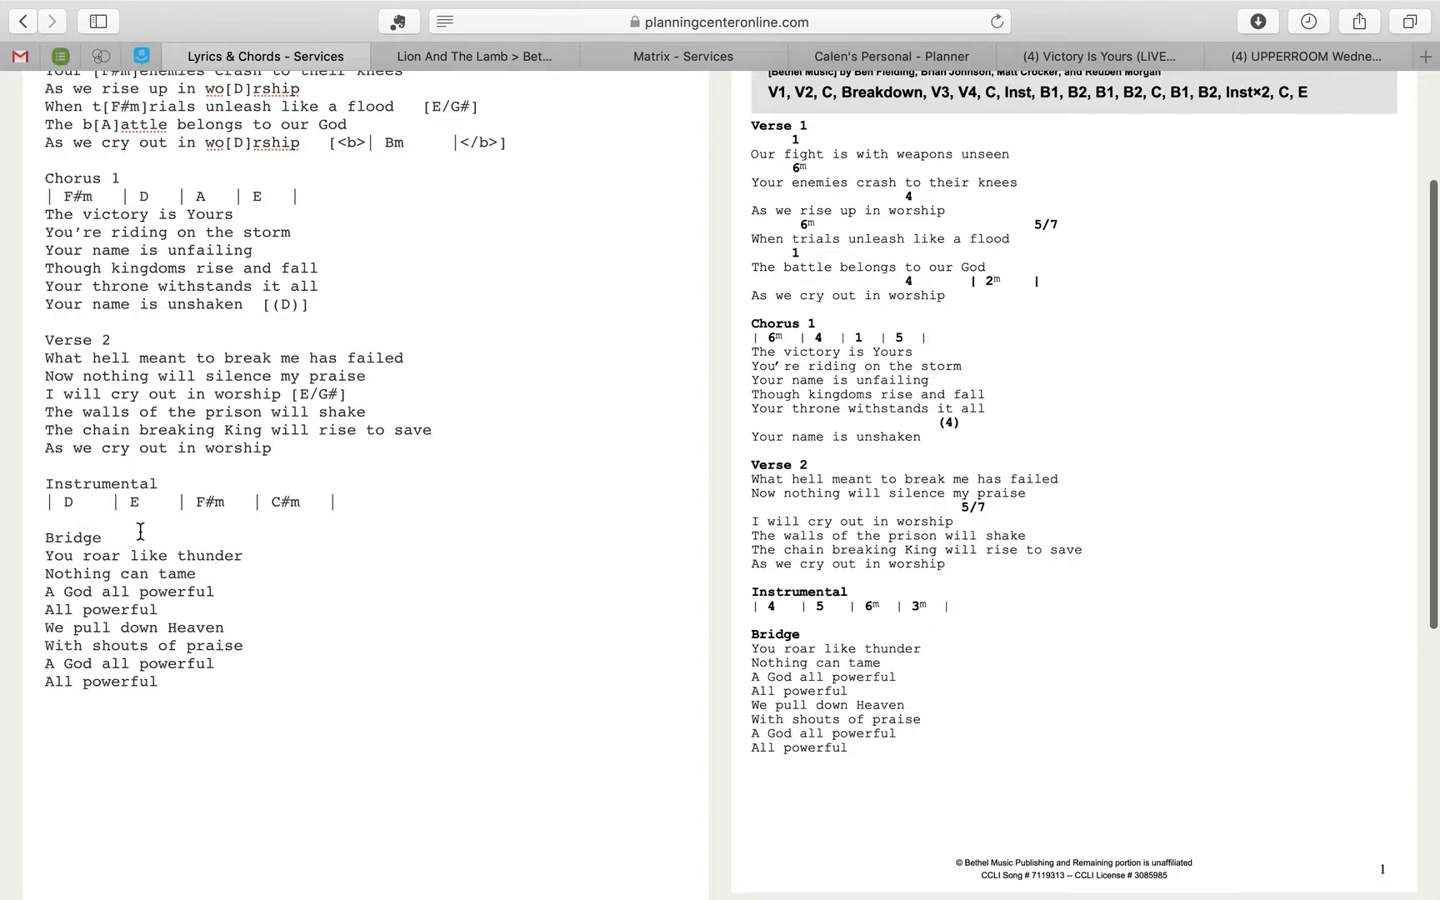
{"action": "left_click_drag", "start_coordinate": [350, 194], "coordinate": [348, 178]}
{"action": "key", "text": "ctrl+c"}
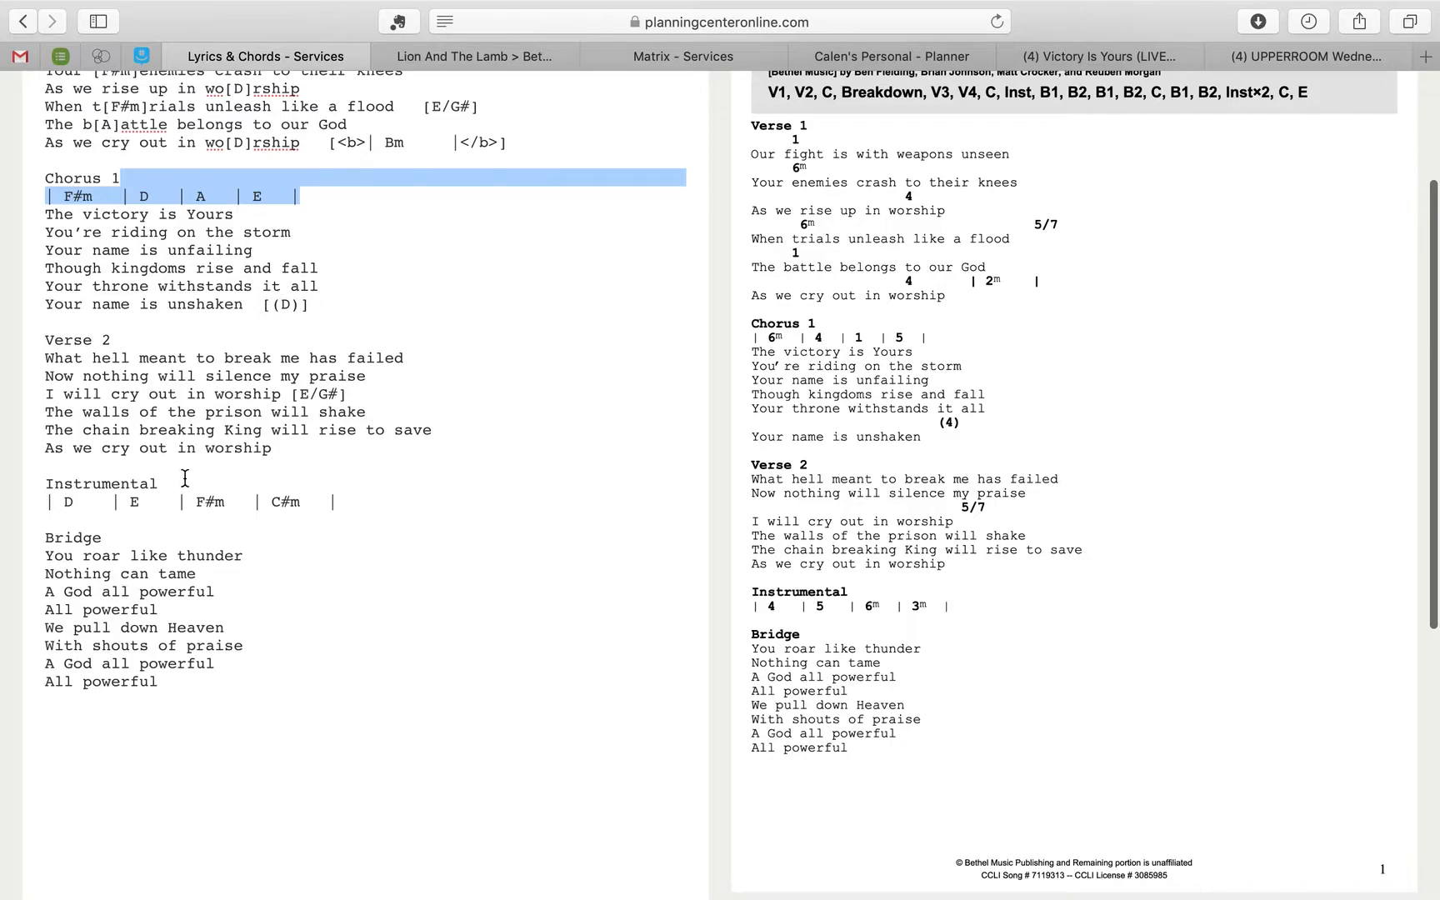
{"action": "left_click", "coordinate": [163, 533]}
{"action": "key", "text": "ctrl+v"}
{"action": "left_click", "coordinate": [216, 705]}
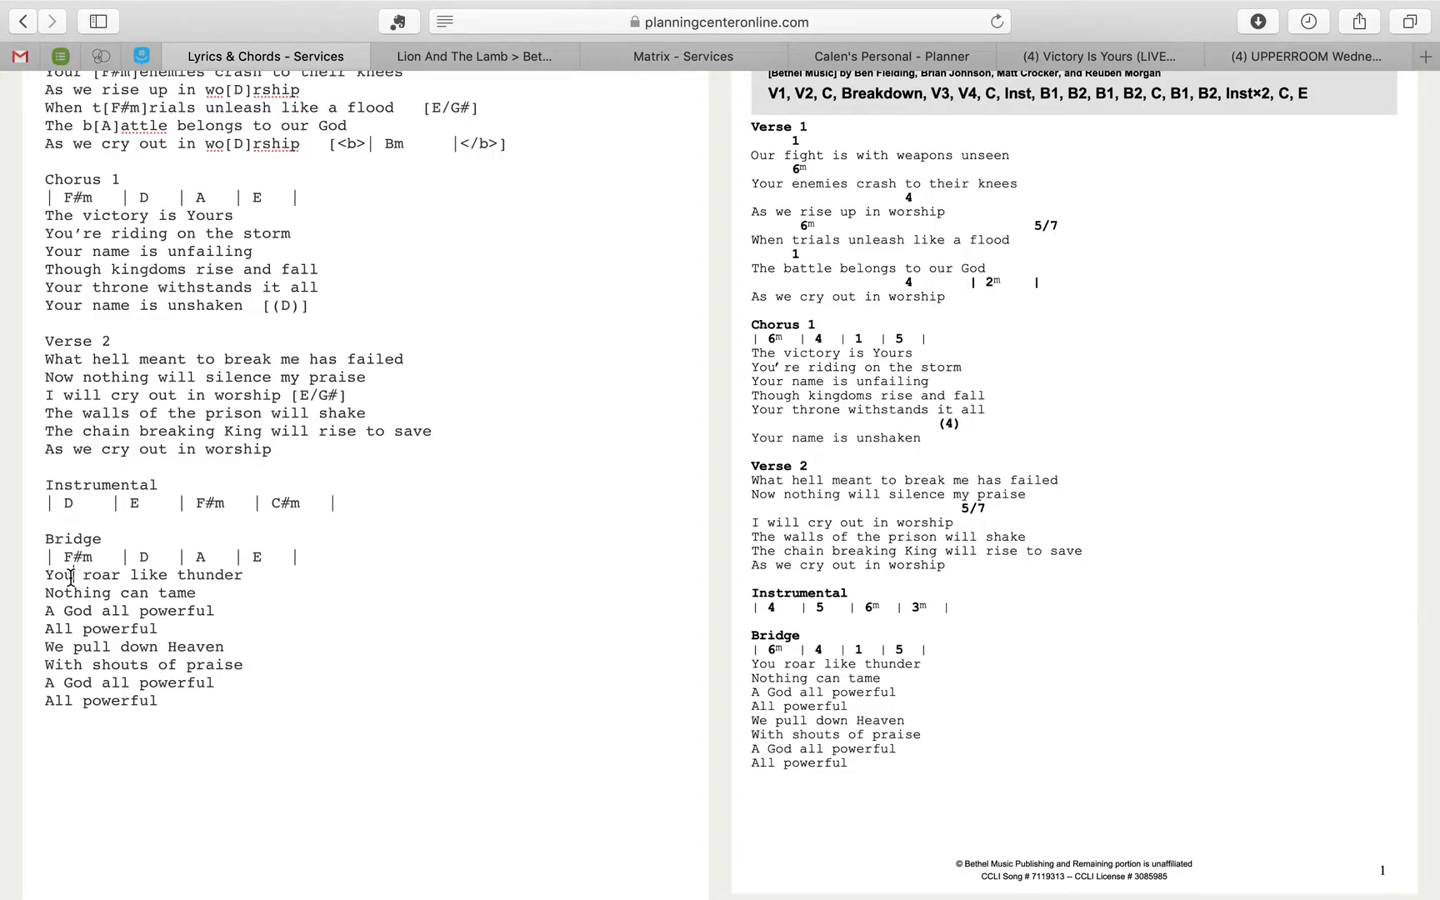
Step: Replace the Bridge chord line with a copy of the Instrumental line, | D | E | F#m | C#m |
{"action": "left_click_drag", "start_coordinate": [75, 577], "coordinate": [139, 577]}
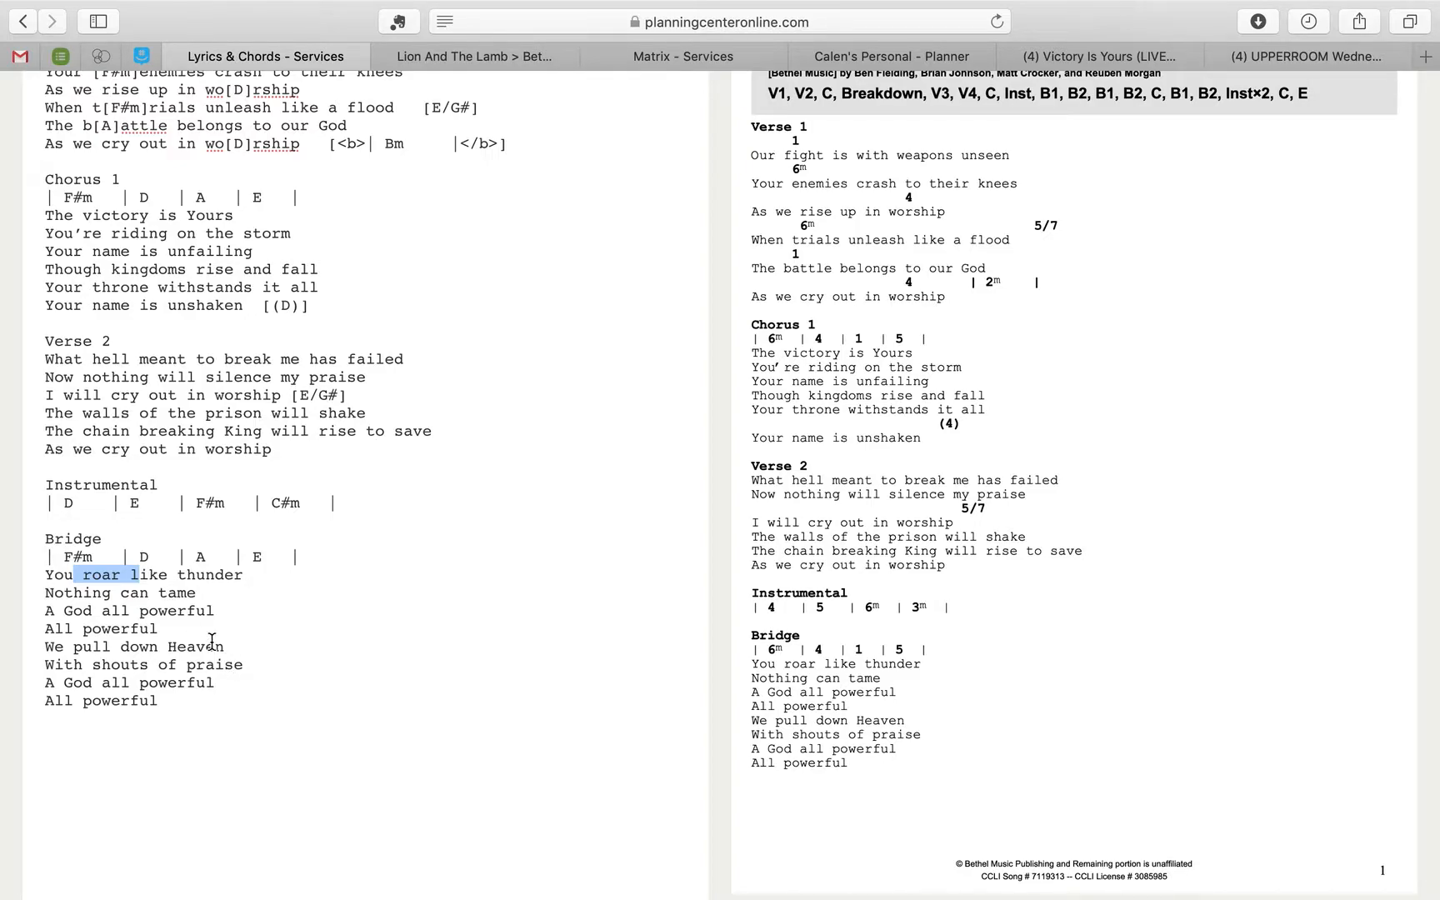
{"action": "left_click_drag", "start_coordinate": [263, 550], "coordinate": [254, 550]}
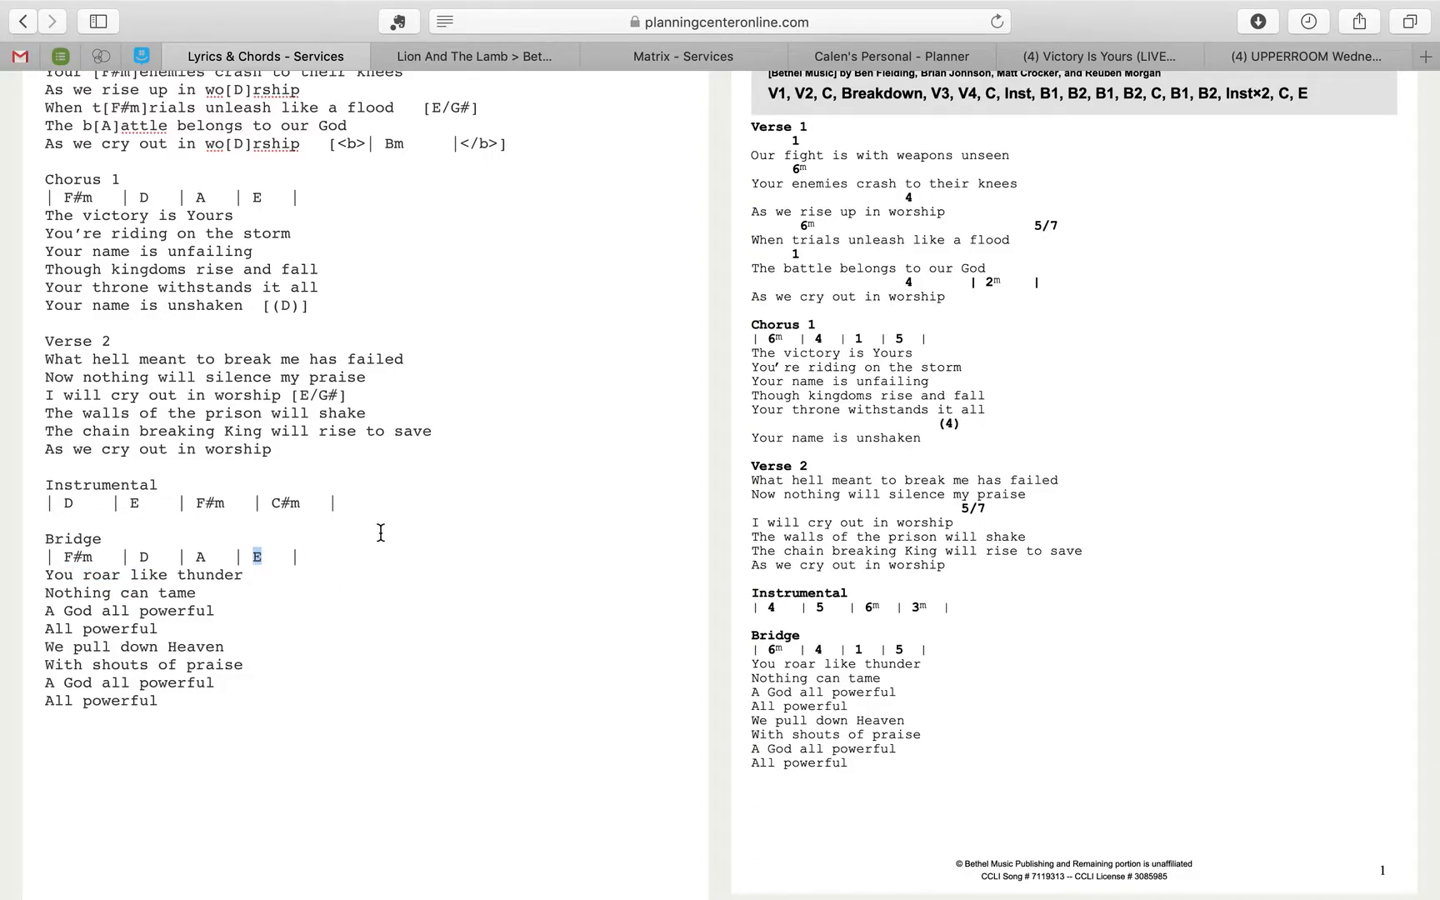
{"action": "triple_click", "coordinate": [374, 504]}
{"action": "key", "text": "super+c"}
{"action": "triple_click", "coordinate": [321, 556]}
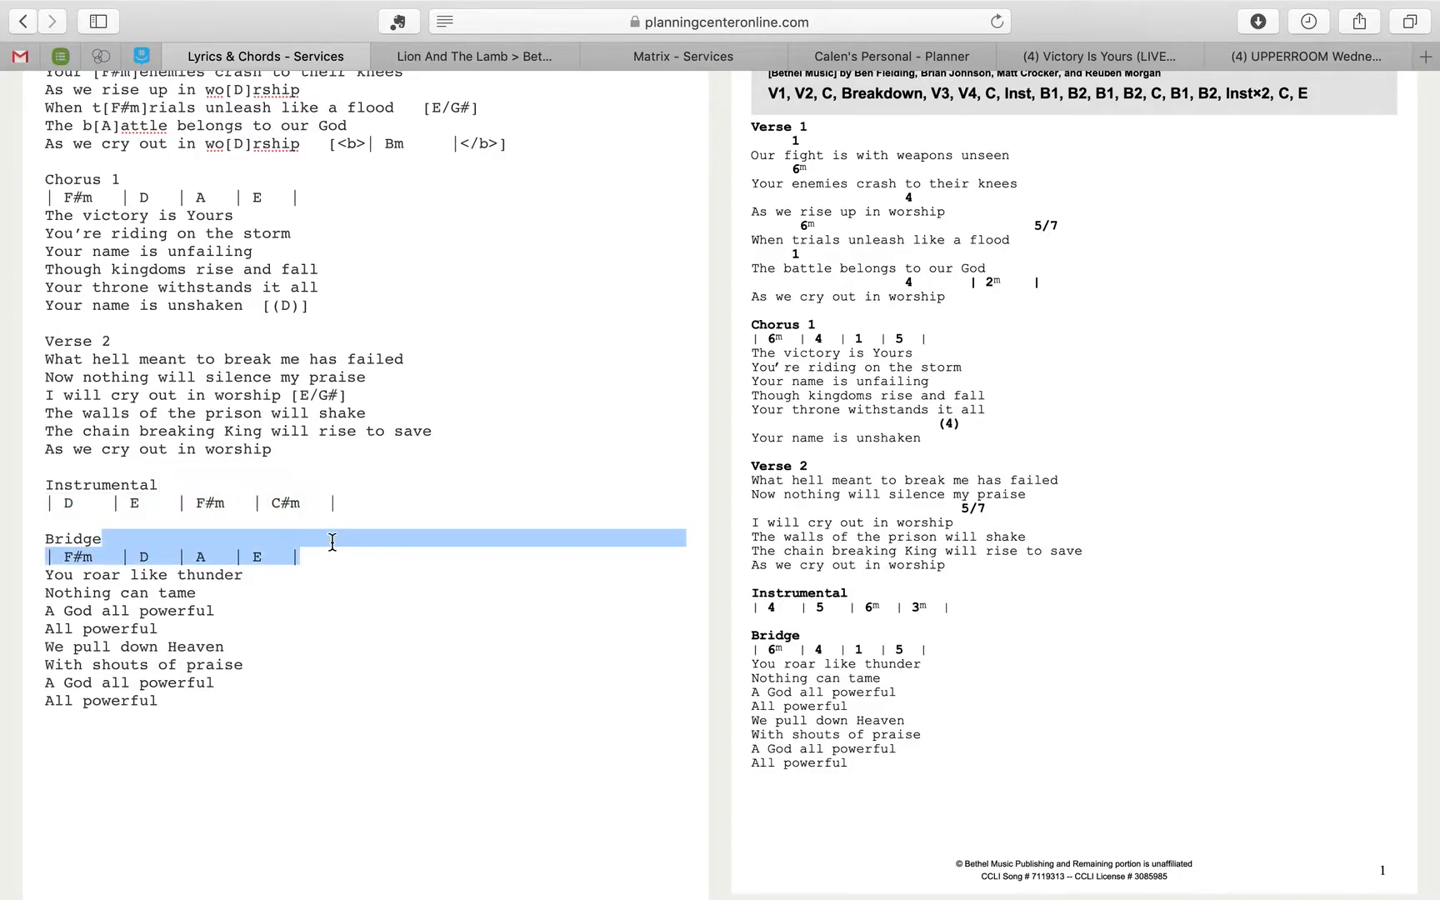
{"action": "key", "text": "super+v"}
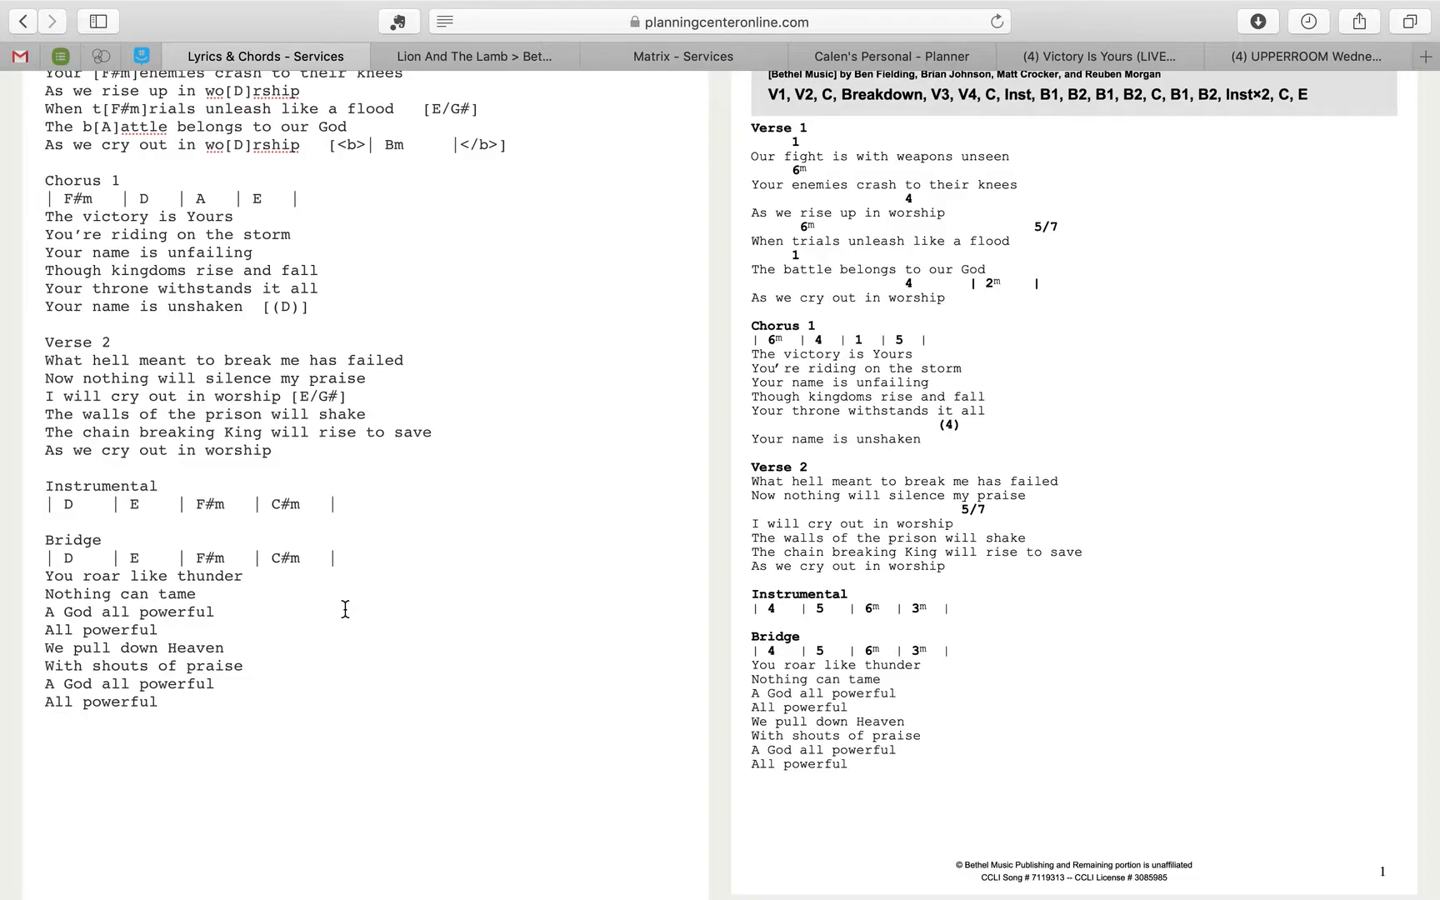
Step: Examine the Instrumental section against the Inst entries in the song sequence above the preview
{"action": "scroll", "coordinate": [344, 609], "scroll_direction": "down", "scroll_amount": 2}
{"action": "scroll", "coordinate": [345, 608], "scroll_direction": "up", "scroll_amount": 4}
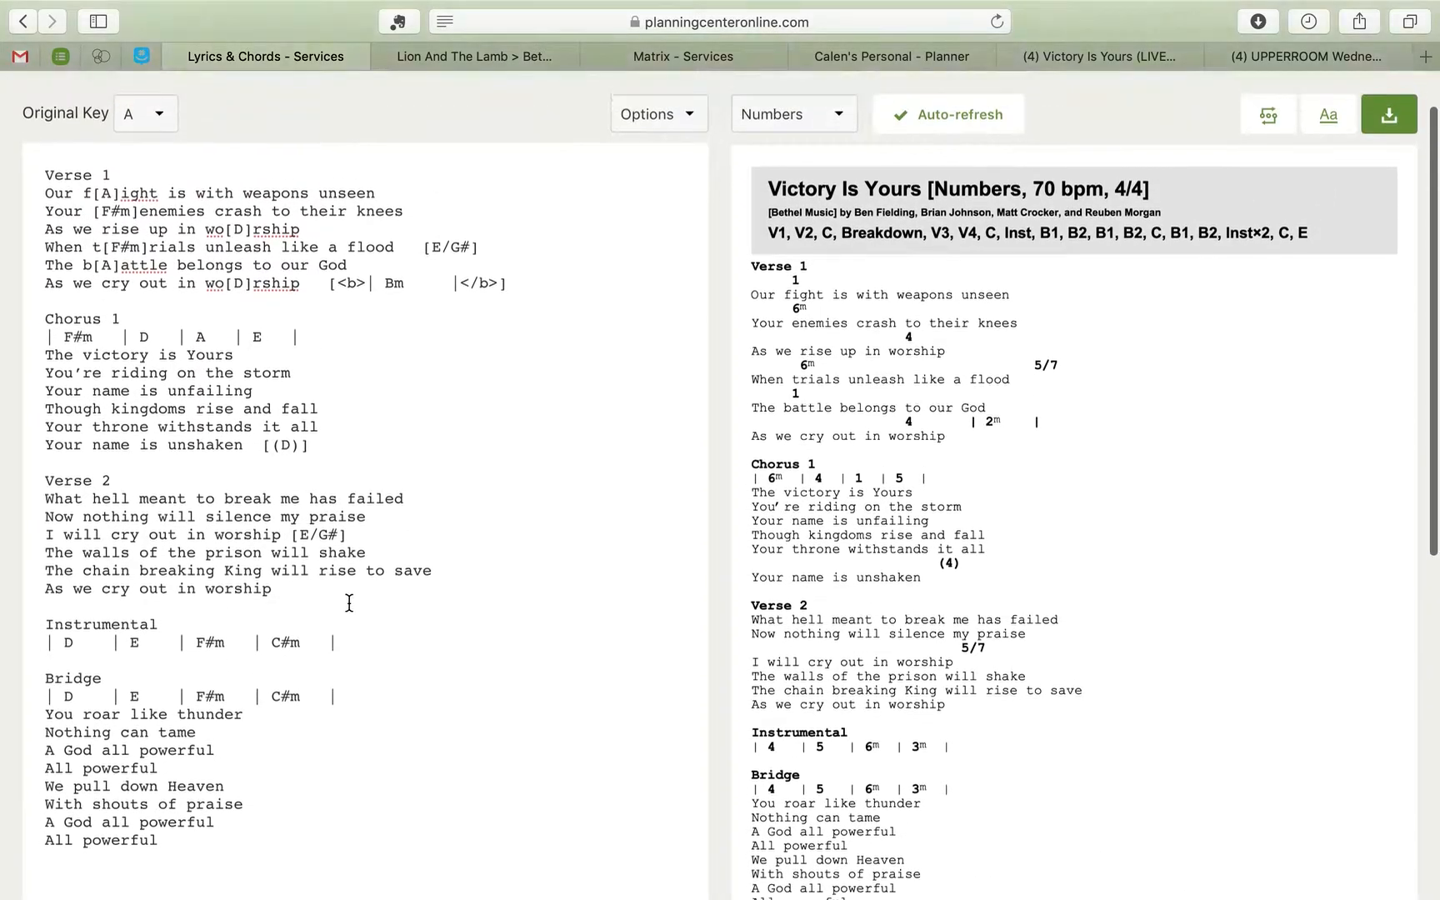
{"action": "scroll", "coordinate": [294, 665], "scroll_direction": "down", "scroll_amount": 1}
{"action": "left_click_drag", "start_coordinate": [350, 650], "coordinate": [371, 677]}
{"action": "scroll", "coordinate": [371, 676], "scroll_direction": "down", "scroll_amount": 2}
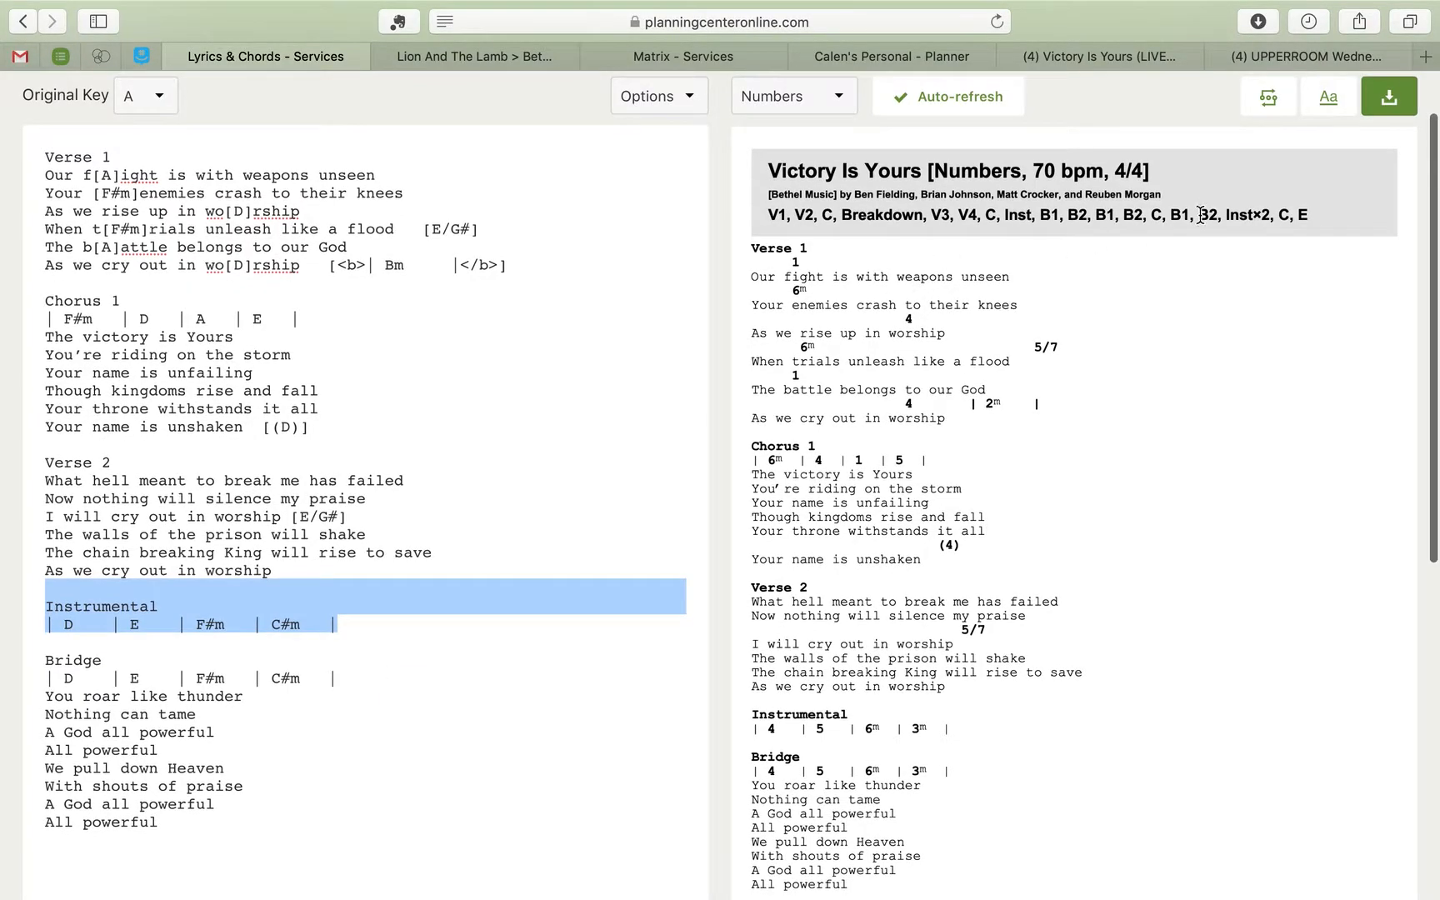
{"action": "left_click_drag", "start_coordinate": [1239, 214], "coordinate": [1275, 214]}
{"action": "left_click_drag", "start_coordinate": [1042, 215], "coordinate": [1005, 215]}
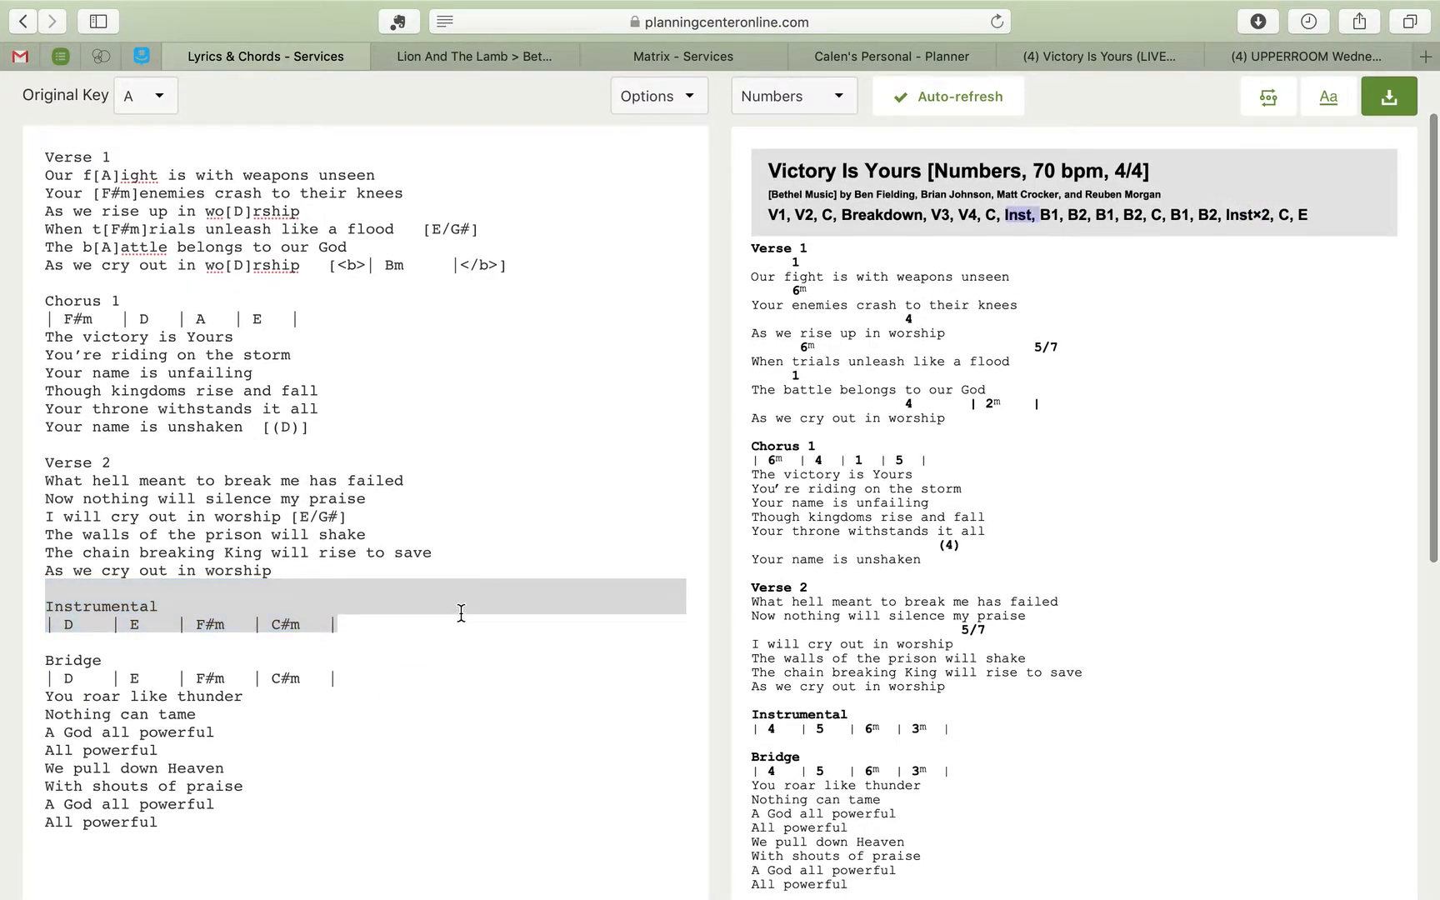
{"action": "scroll", "coordinate": [463, 610], "scroll_direction": "down", "scroll_amount": 5}
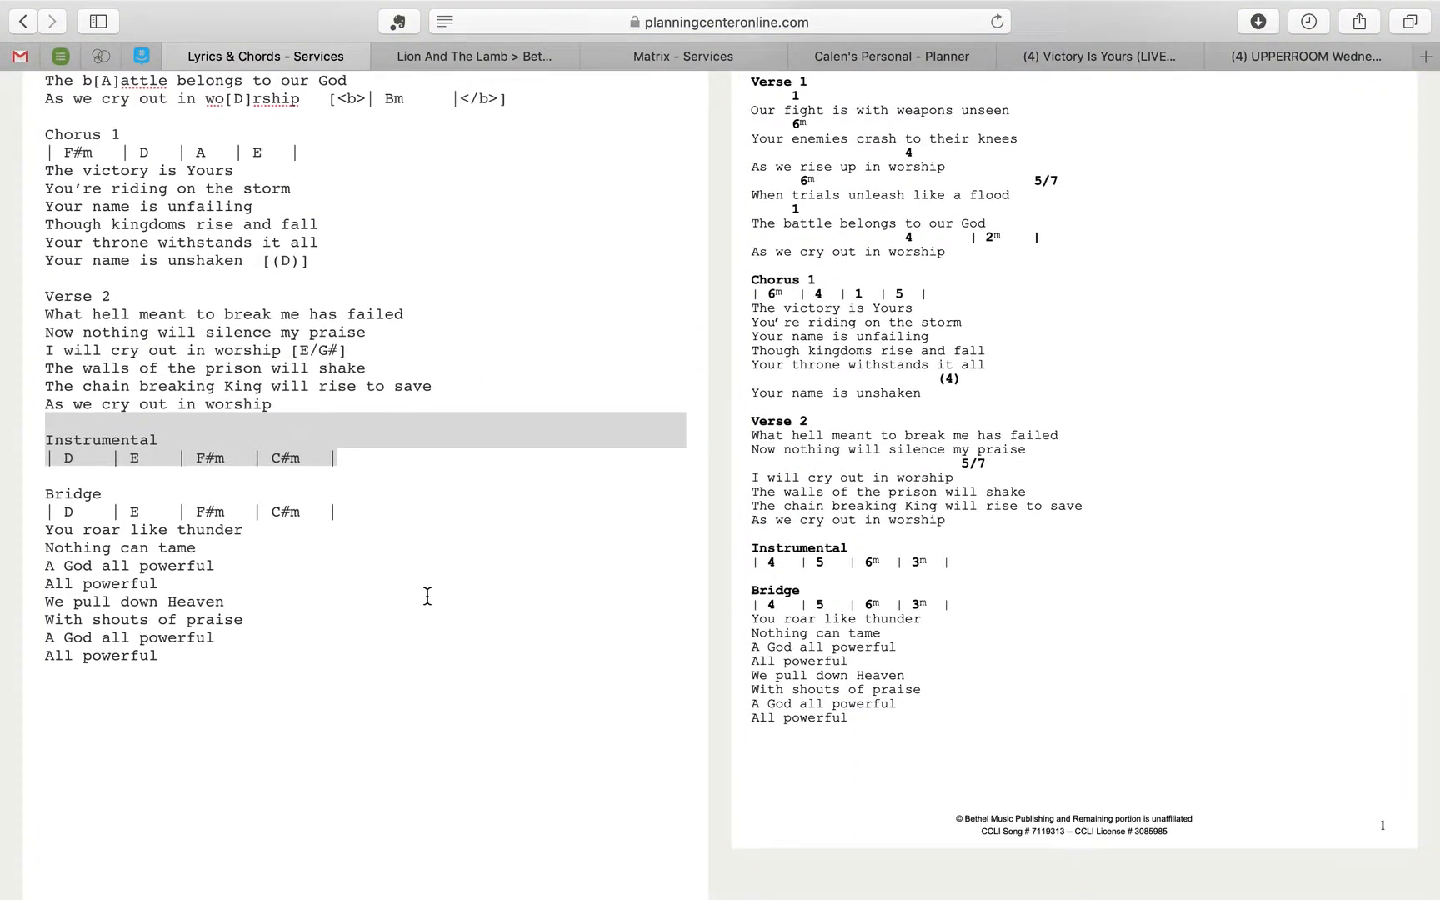
Step: Add (E) after the C#m chord in the Bridge chord line
{"action": "left_click", "coordinate": [435, 579]}
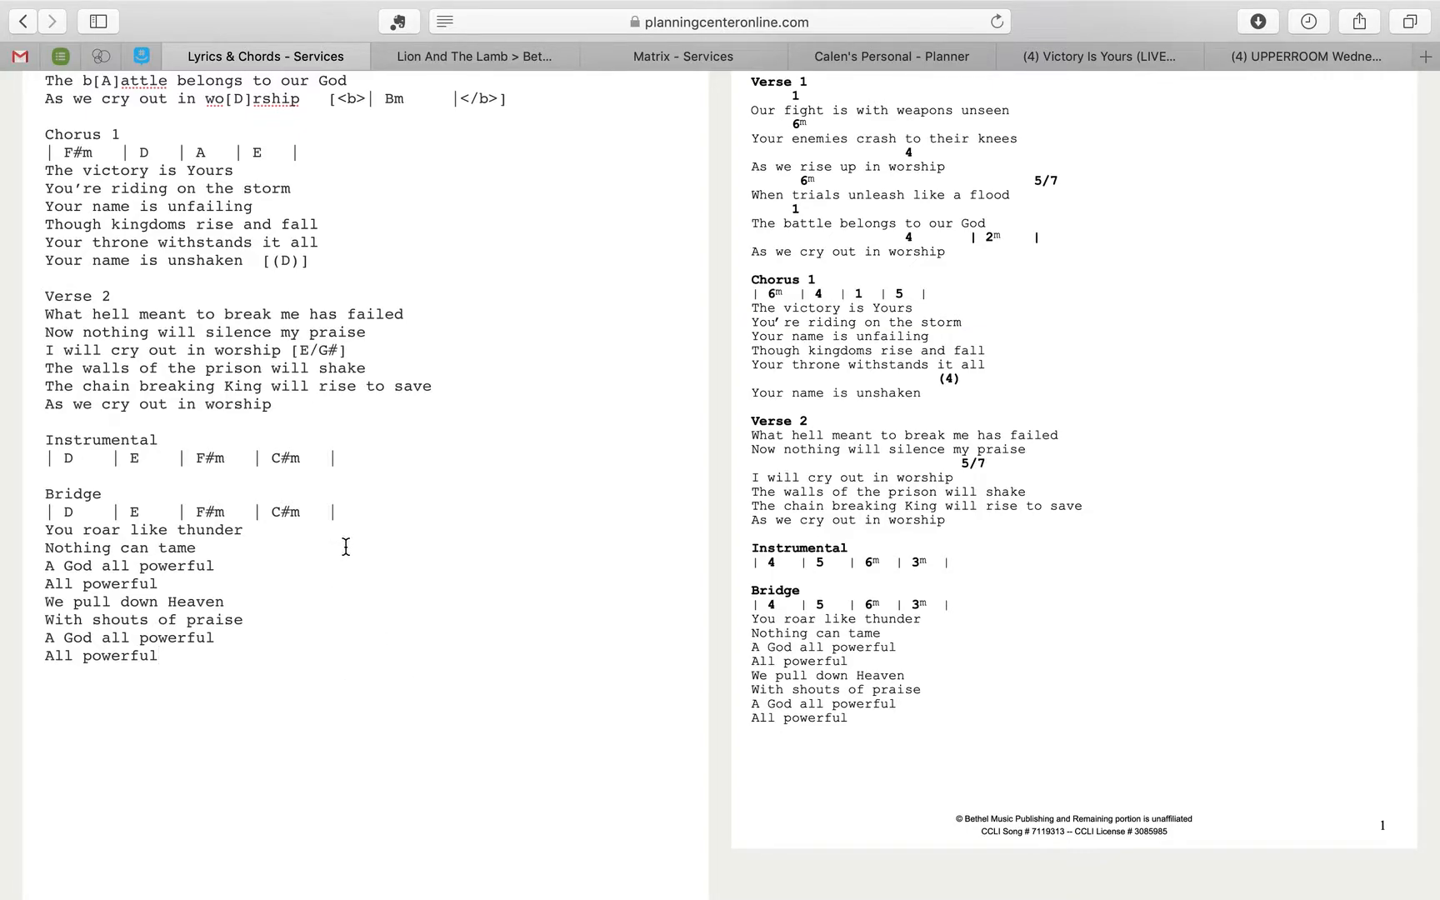
{"action": "double_click", "coordinate": [297, 513]}
{"action": "left_click", "coordinate": [298, 513]}
{"action": "left_click", "coordinate": [311, 512]}
{"action": "key", "text": "Left"}
{"action": "type", "text": "()"}
{"action": "key", "text": "Left"}
{"action": "type", "text": "E"}
{"action": "left_click", "coordinate": [402, 598]}
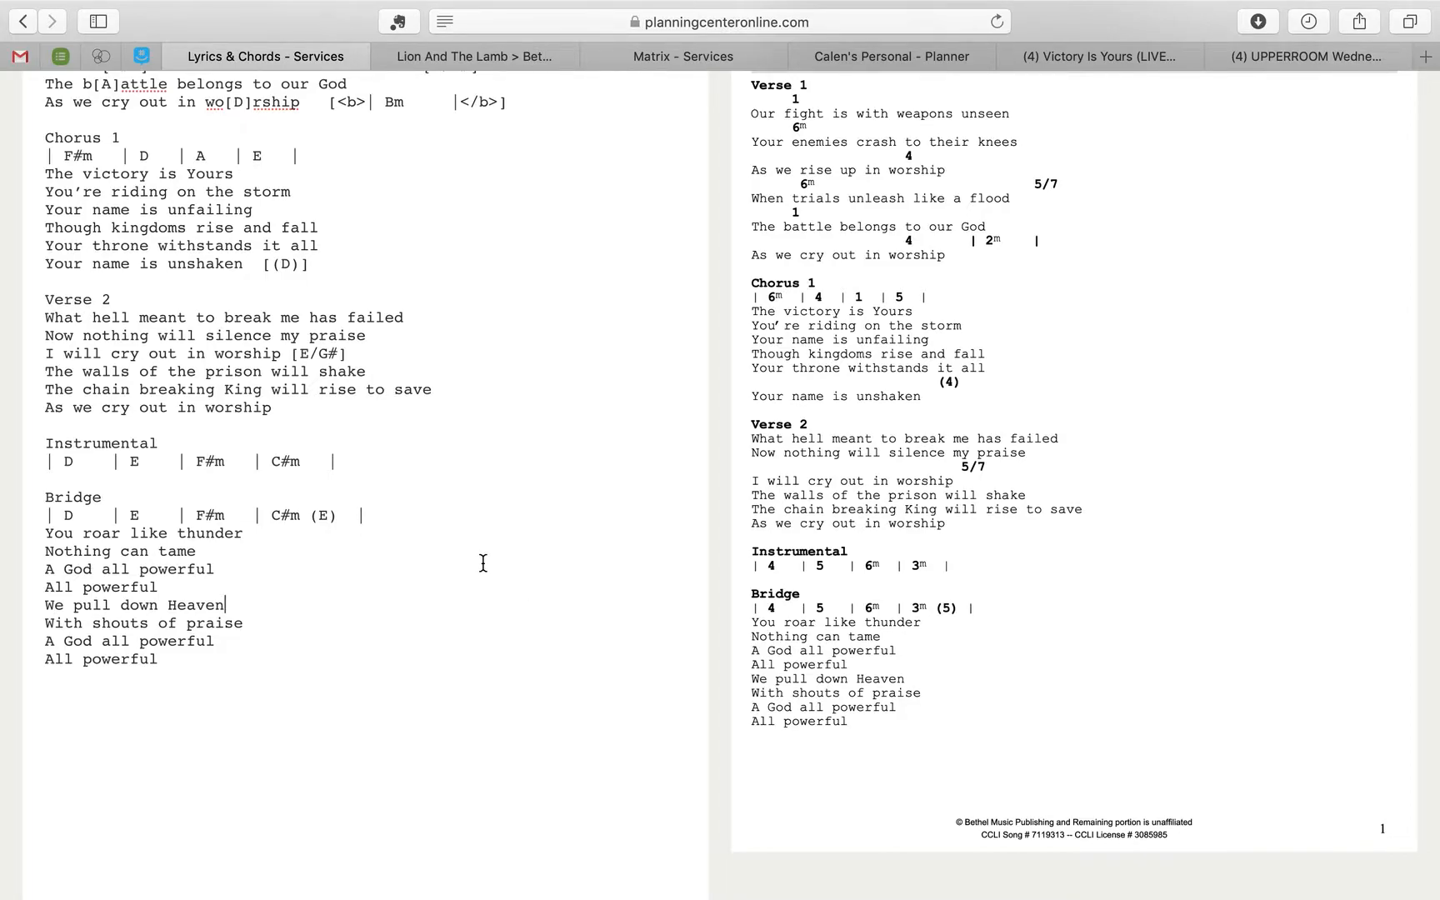
Step: Add (A/E) after the A chord in the Chorus 1 chord line
{"action": "scroll", "coordinate": [482, 563], "scroll_direction": "up", "scroll_amount": 3}
{"action": "scroll", "coordinate": [483, 564], "scroll_direction": "down", "scroll_amount": 2}
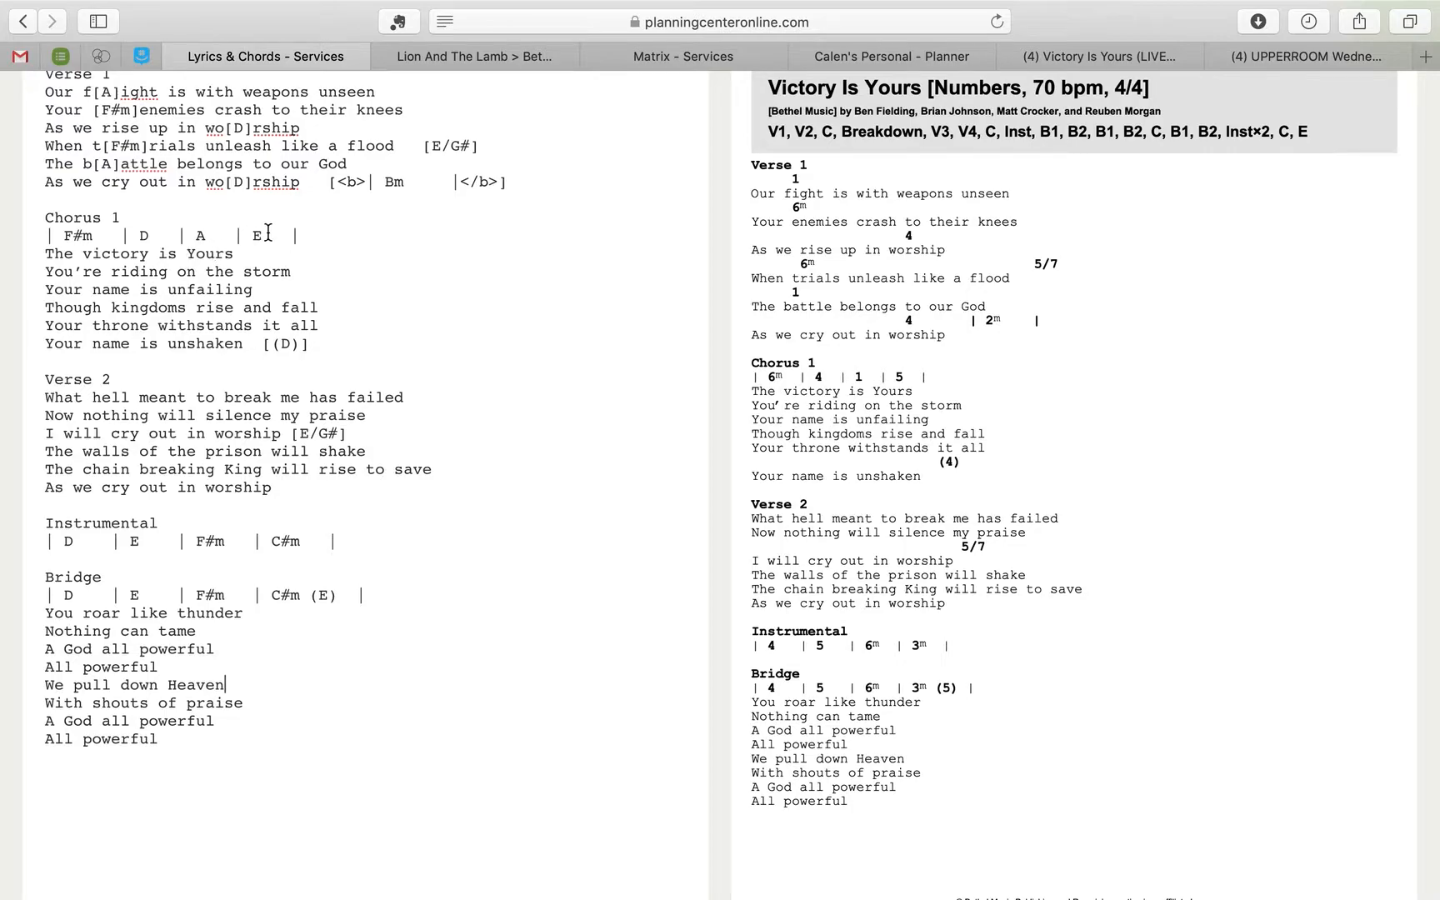
{"action": "left_click_drag", "start_coordinate": [266, 235], "coordinate": [252, 235]}
{"action": "left_click_drag", "start_coordinate": [208, 236], "coordinate": [191, 237]}
{"action": "key", "text": "Right"}
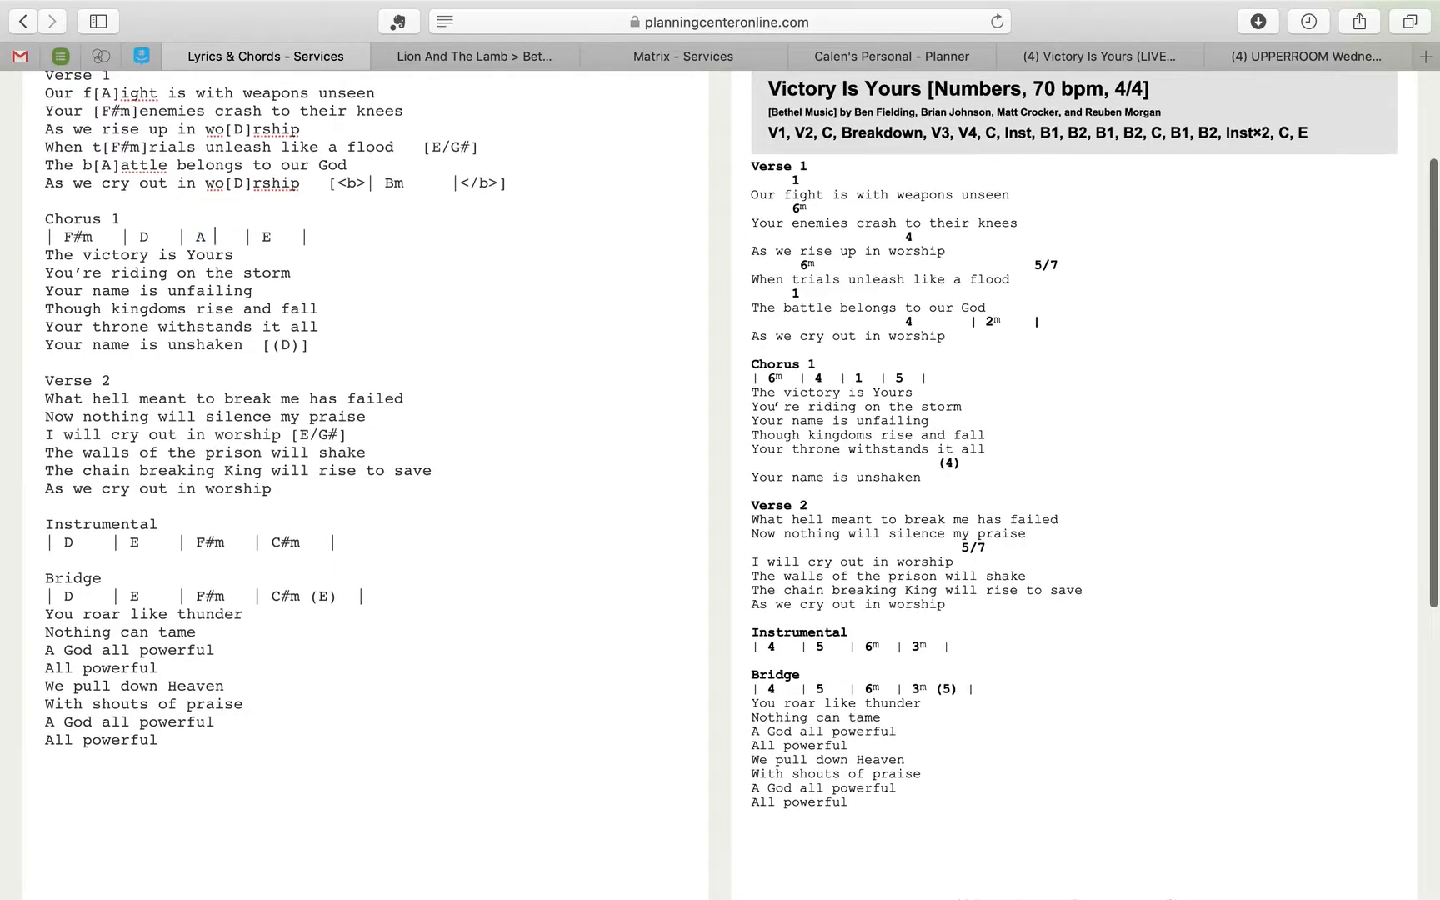
{"action": "type", "text": "(A/"}
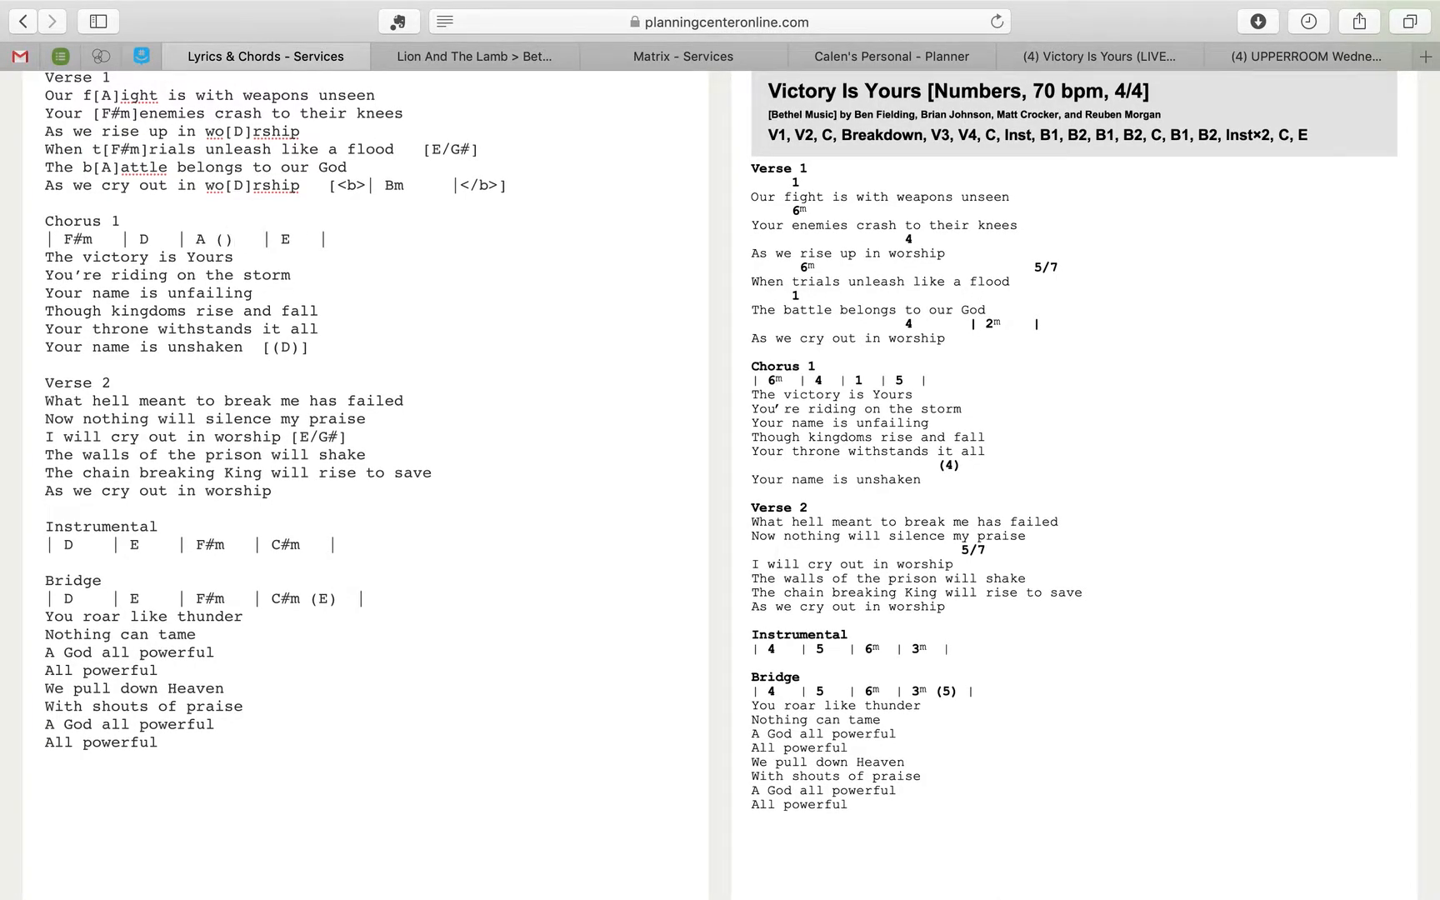
{"action": "type", "text": "E"}
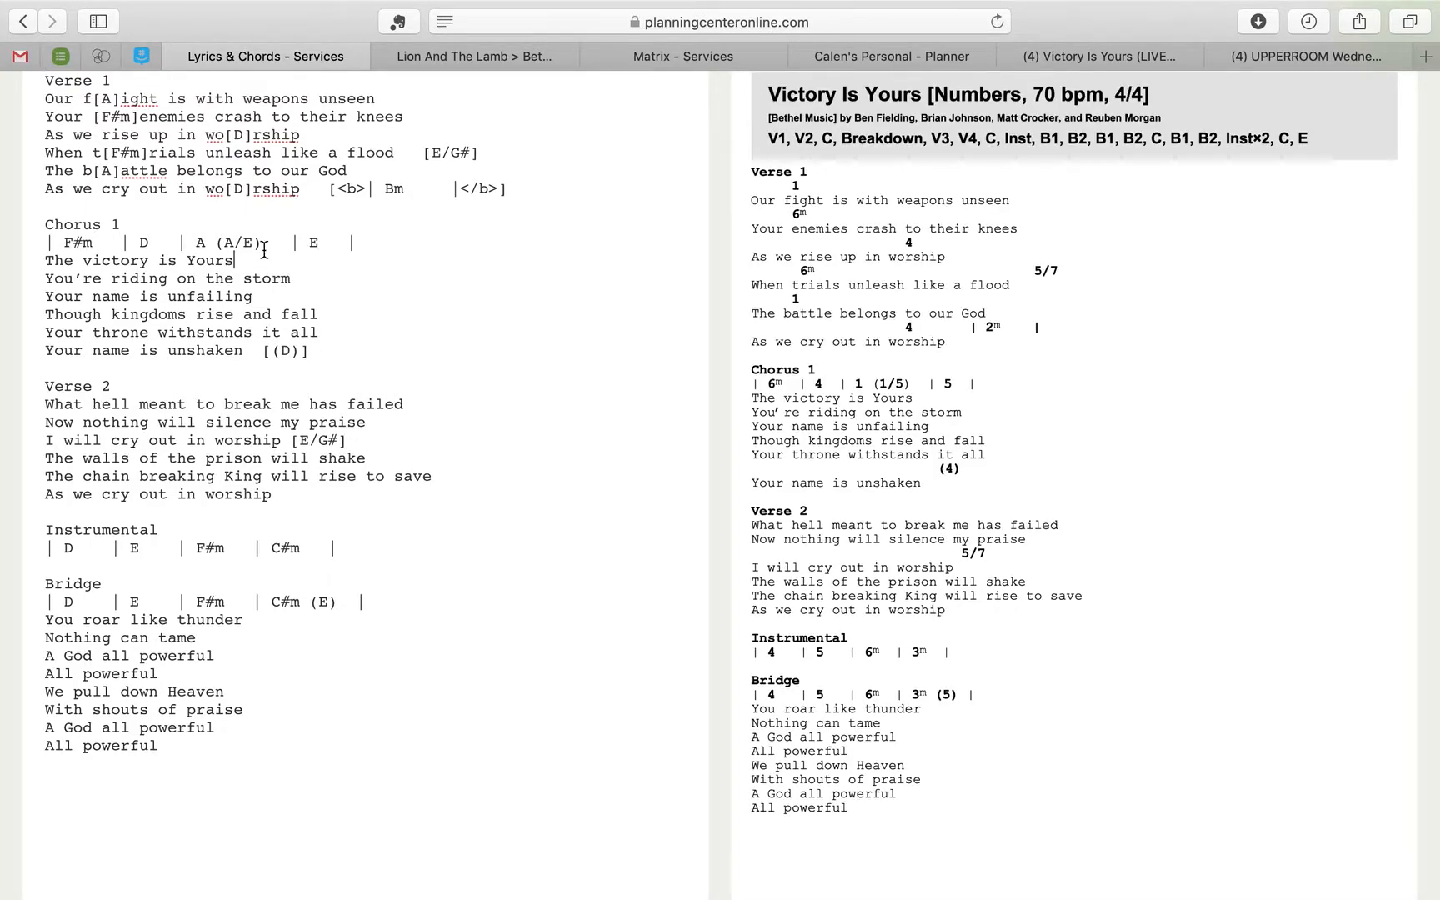
Step: Check the added (A/E) chord in the Chorus 1 line and review the whole chart against the numbers preview
{"action": "left_click_drag", "start_coordinate": [264, 243], "coordinate": [215, 243]}
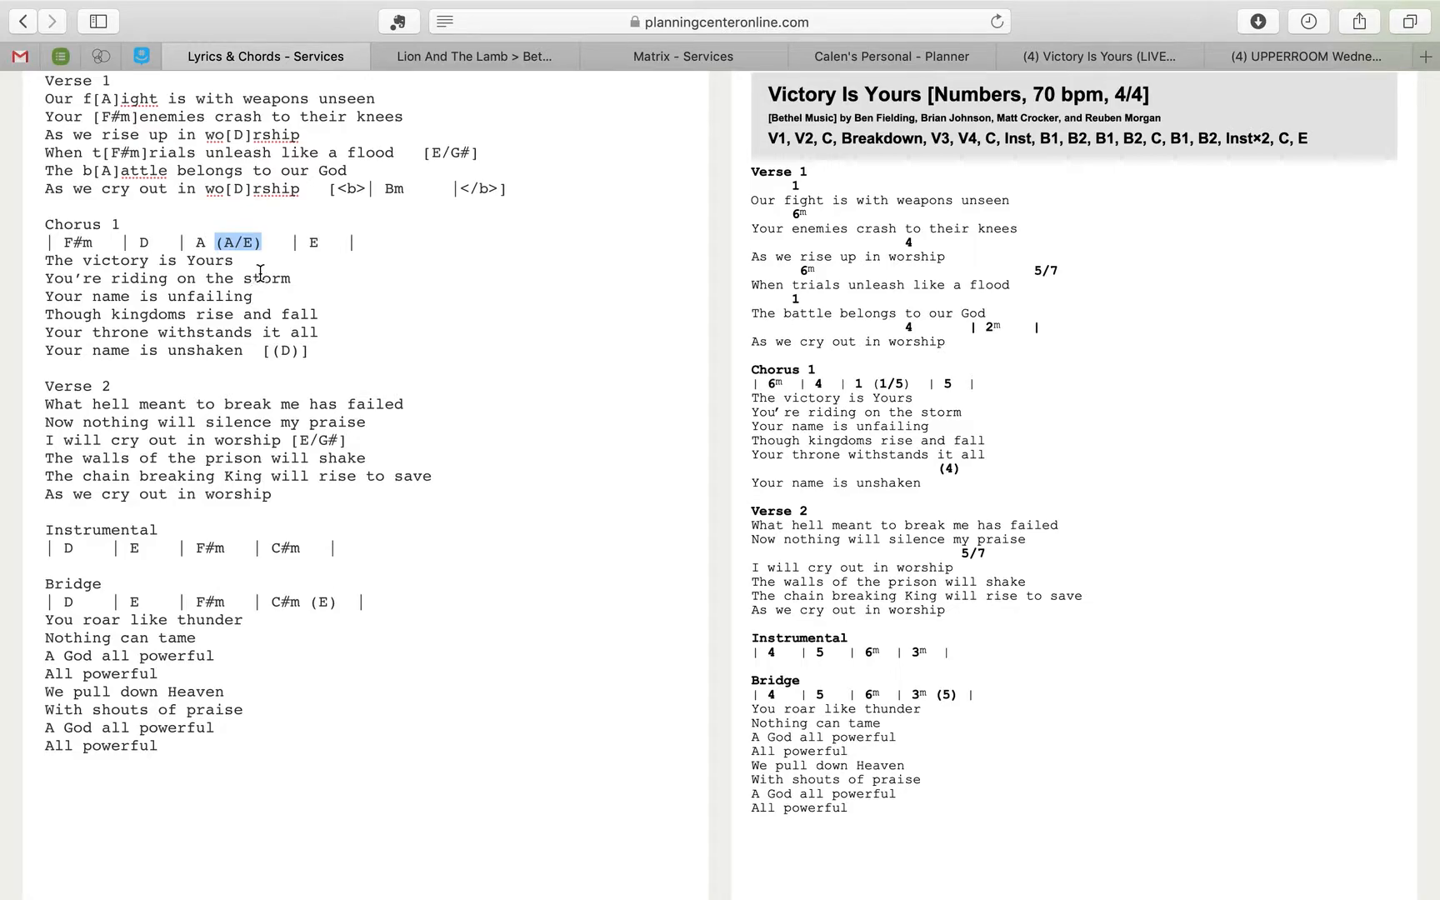
{"action": "left_click", "coordinate": [271, 243]}
{"action": "type", "text": "|"}
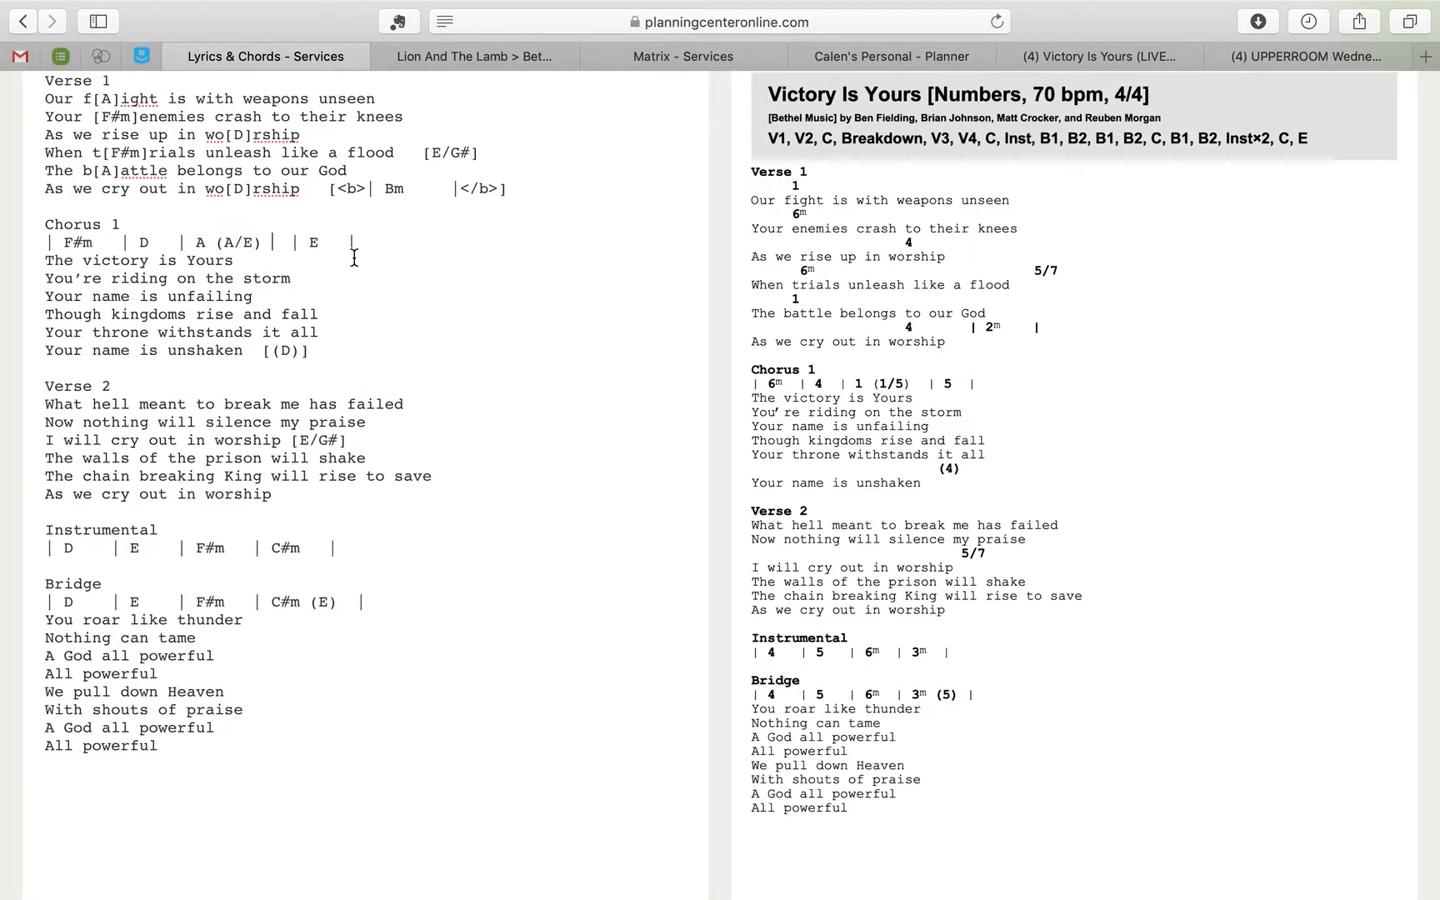
{"action": "scroll", "coordinate": [355, 257], "scroll_direction": "down", "scroll_amount": 1}
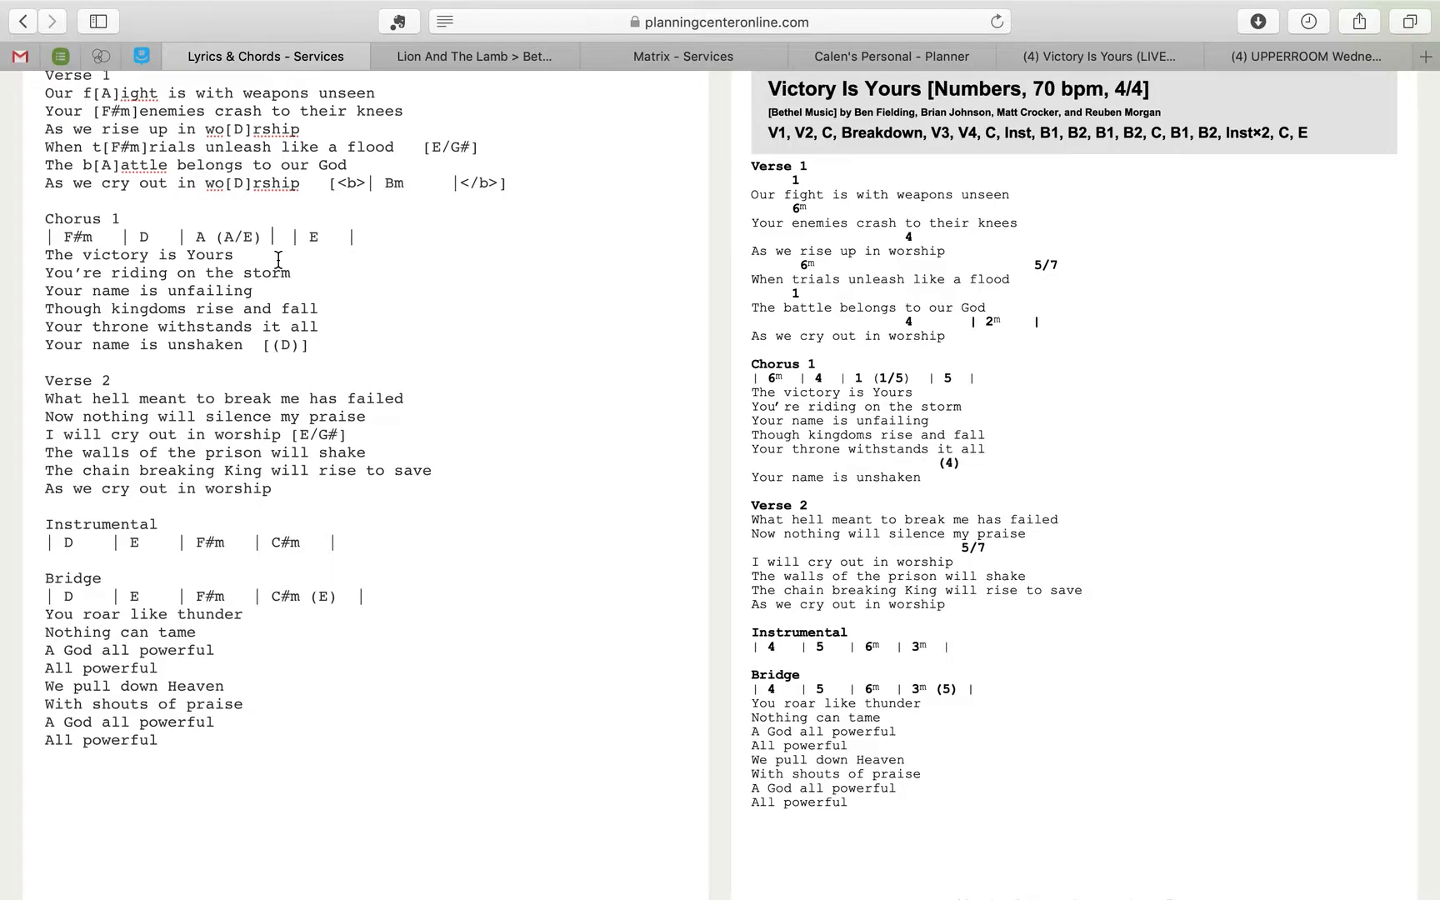
{"action": "scroll", "coordinate": [280, 261], "scroll_direction": "up", "scroll_amount": 4}
{"action": "scroll", "coordinate": [291, 268], "scroll_direction": "down", "scroll_amount": 4}
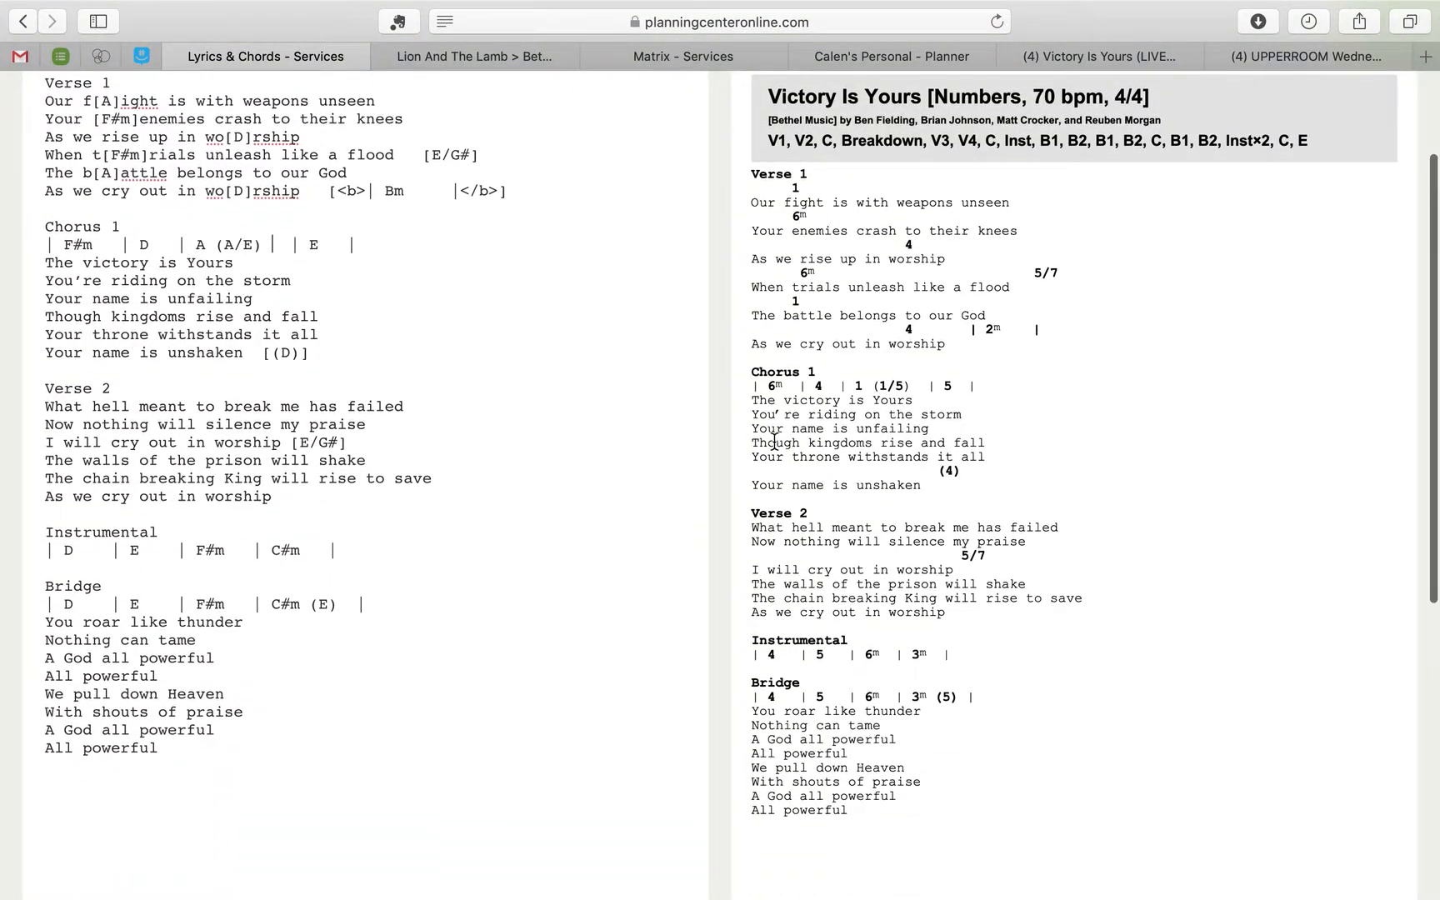
{"action": "scroll", "coordinate": [921, 543], "scroll_direction": "up", "scroll_amount": 2}
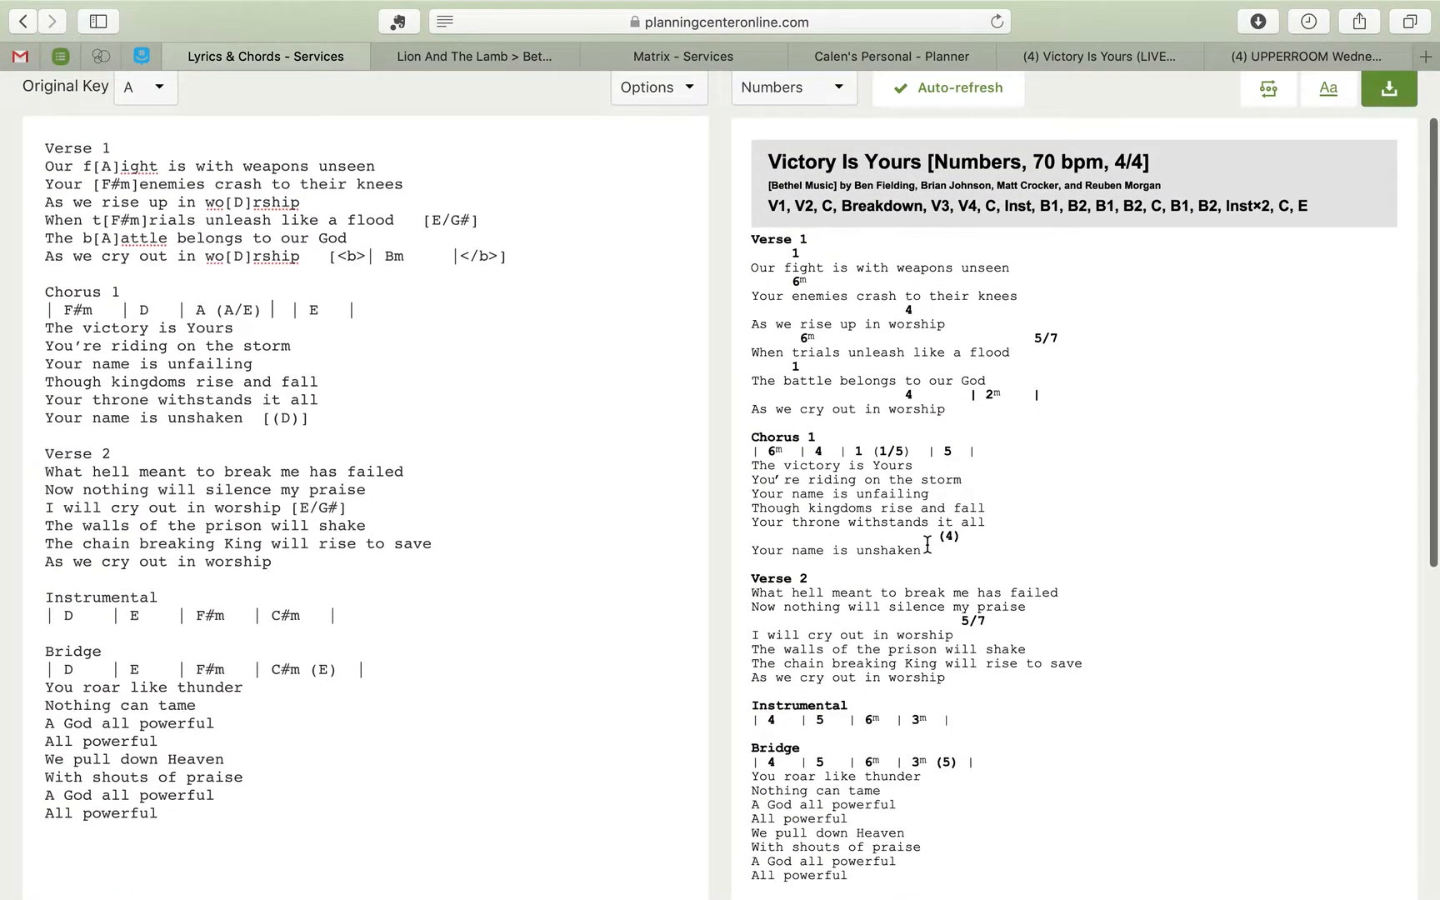
{"action": "scroll", "coordinate": [927, 545], "scroll_direction": "down", "scroll_amount": 1}
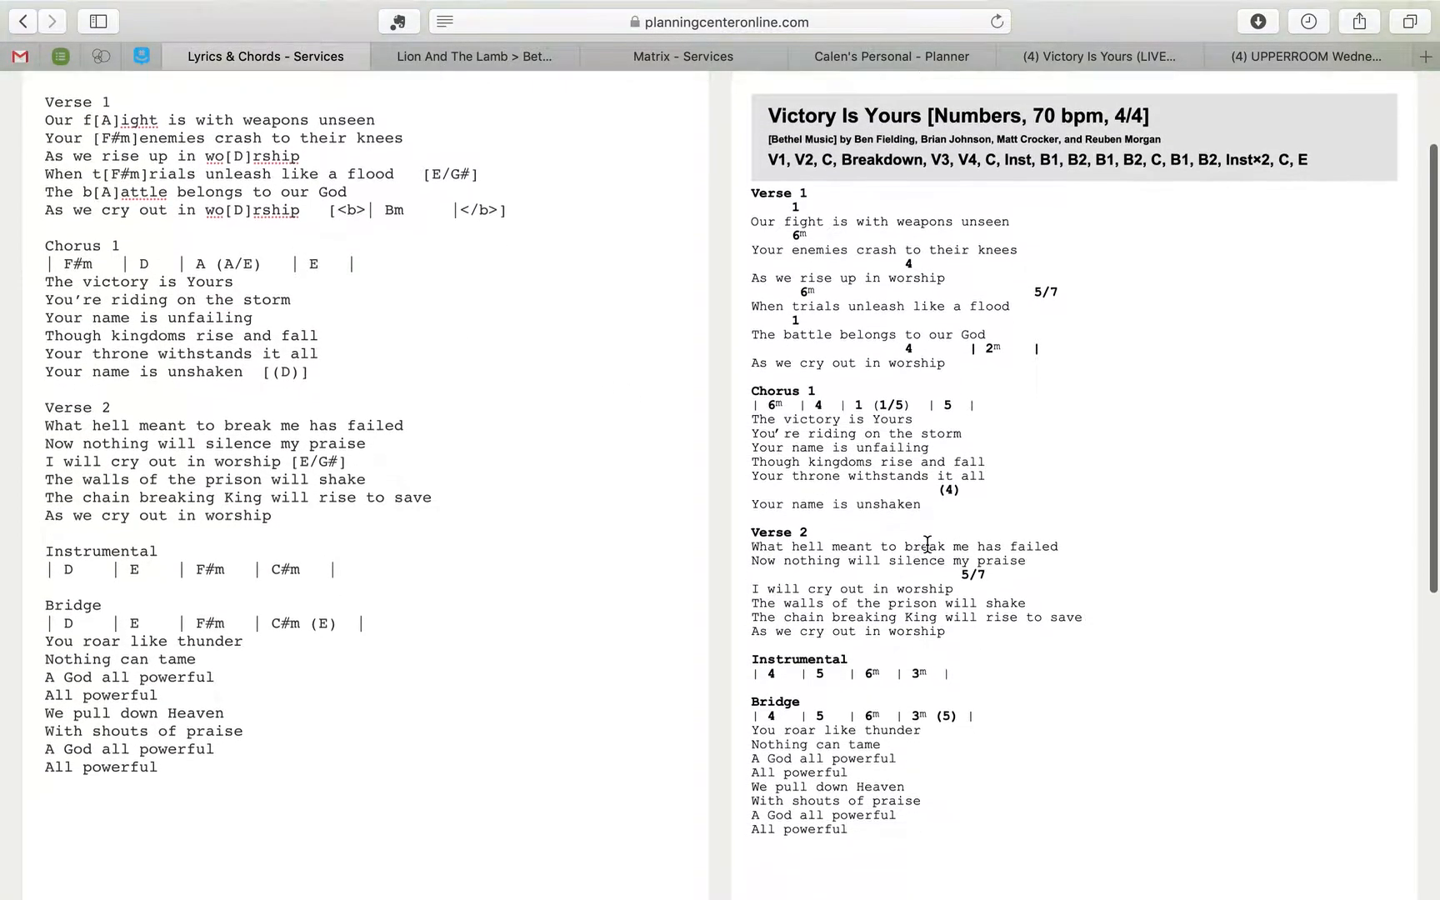
Step: Shorten the Chorus 1 section heading to Chorus
{"action": "left_click", "coordinate": [197, 245]}
{"action": "key", "text": "BackSpace"}
{"action": "key", "text": "BackSpace"}
{"action": "left_click", "coordinate": [341, 357]}
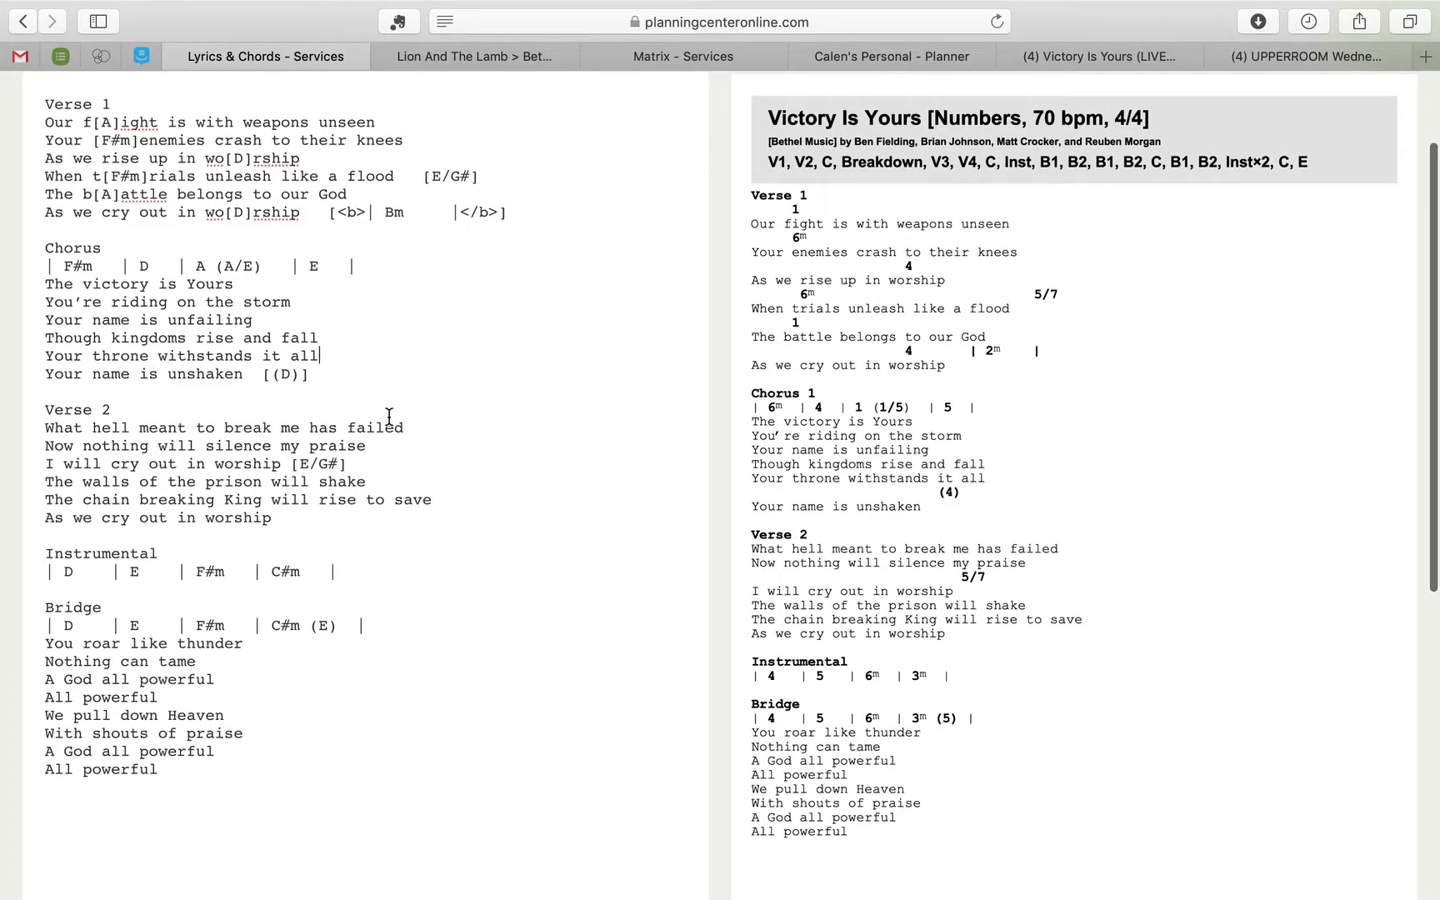
Step: Return to the Bethel Music arrangement of the song and view its Number Chart file through to the end
{"action": "scroll", "coordinate": [389, 415], "scroll_direction": "down", "scroll_amount": 3}
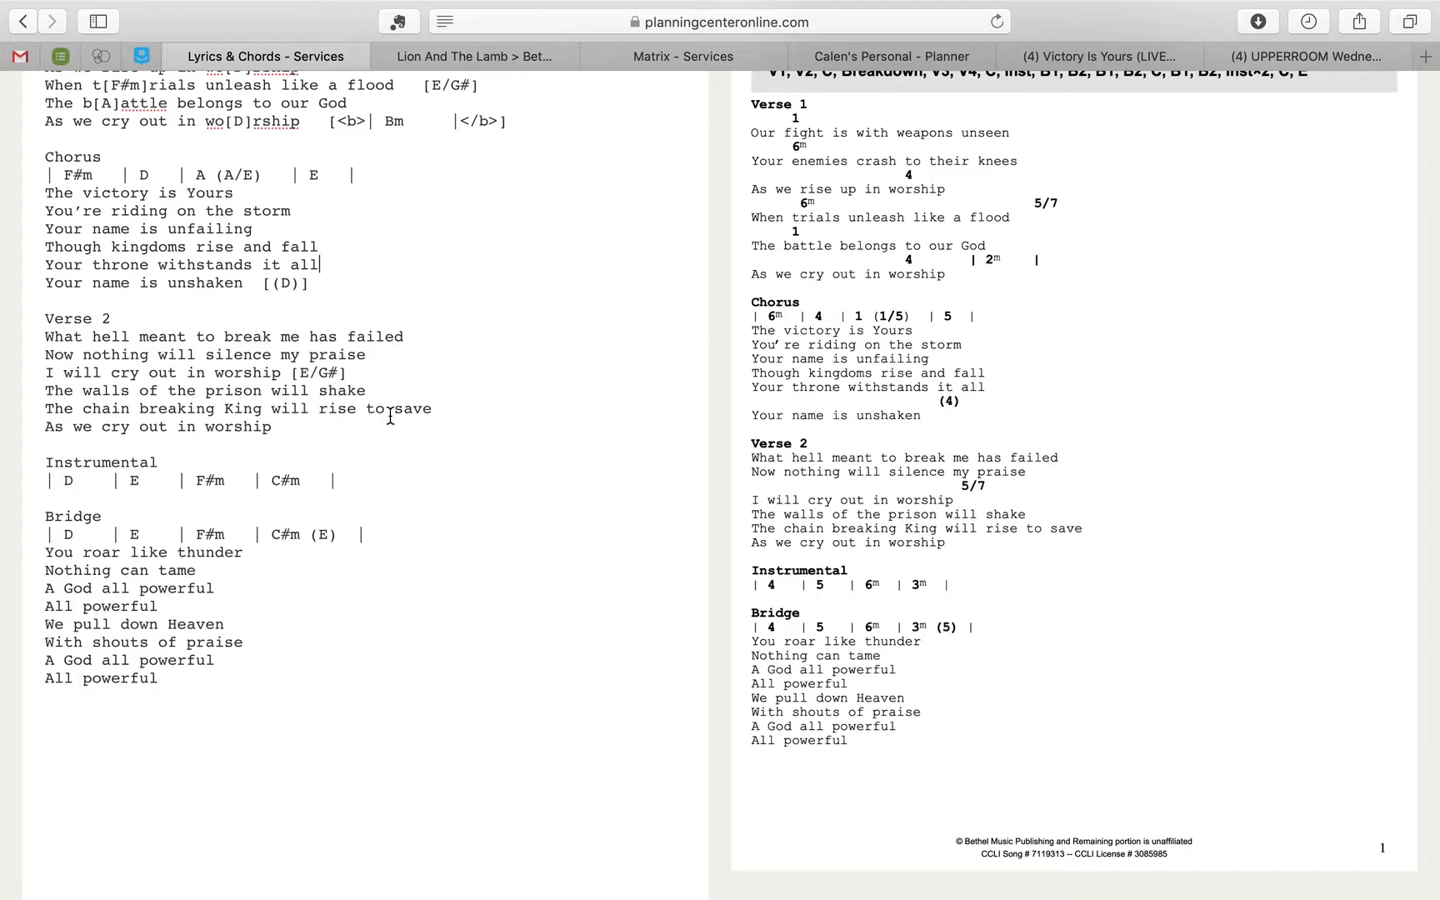
{"action": "scroll", "coordinate": [391, 414], "scroll_direction": "up", "scroll_amount": 5}
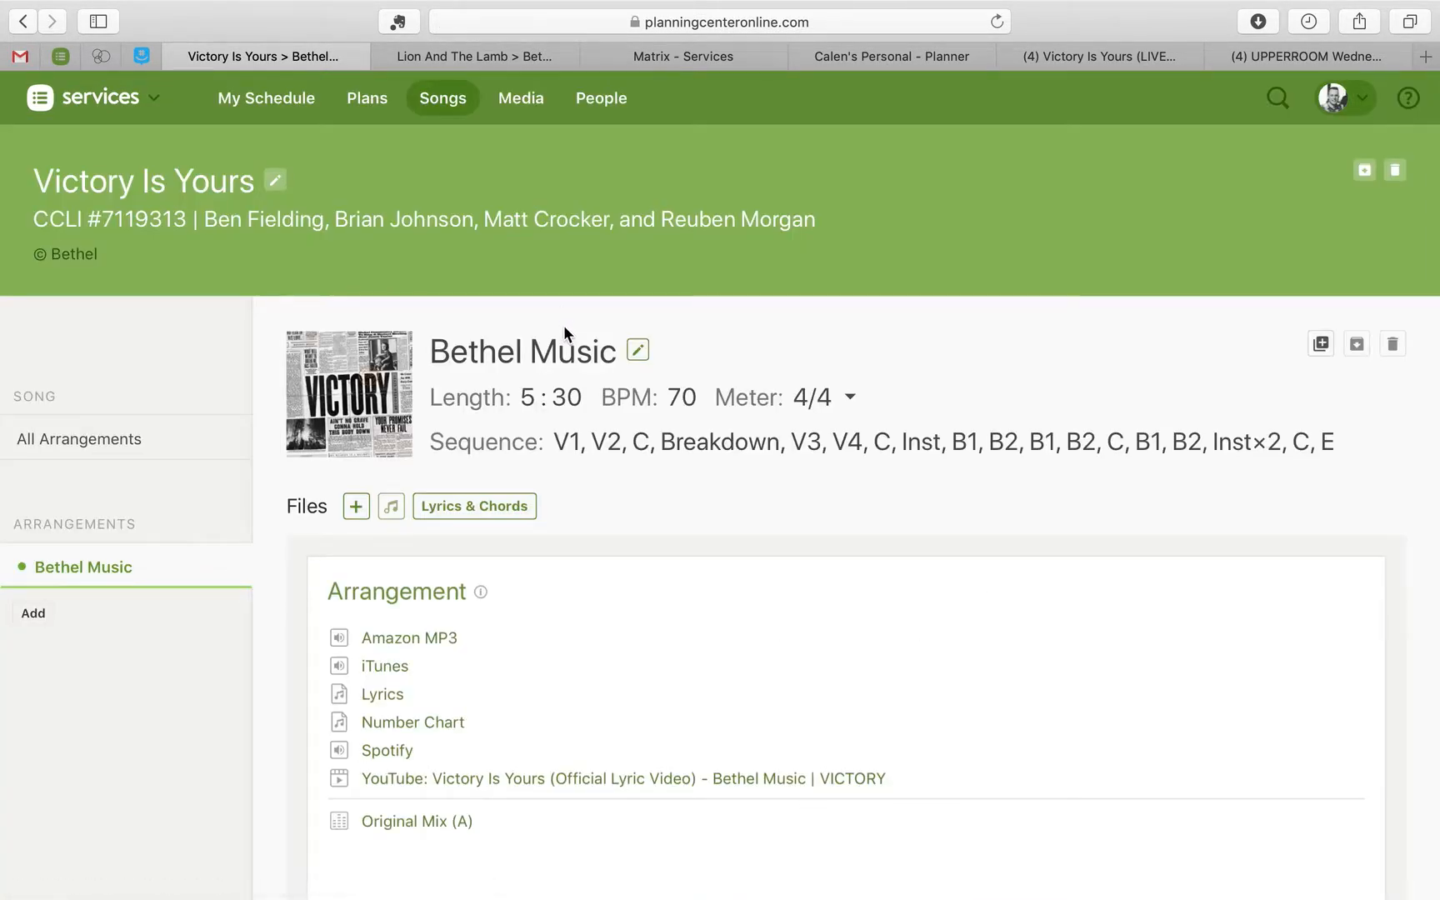
{"action": "scroll", "coordinate": [567, 331], "scroll_direction": "down", "scroll_amount": 5}
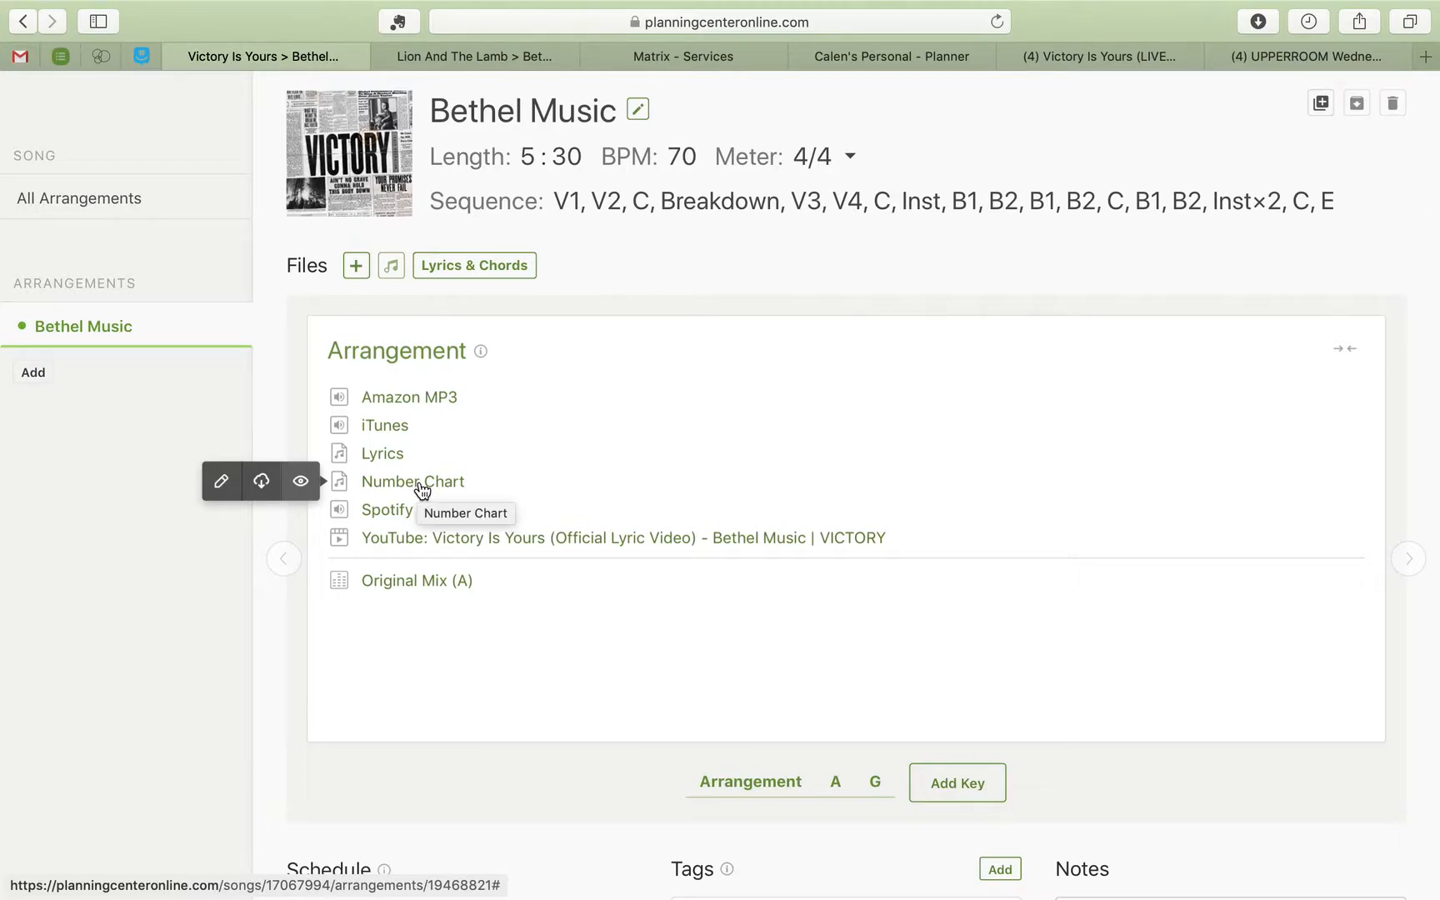
{"action": "left_click", "coordinate": [301, 481]}
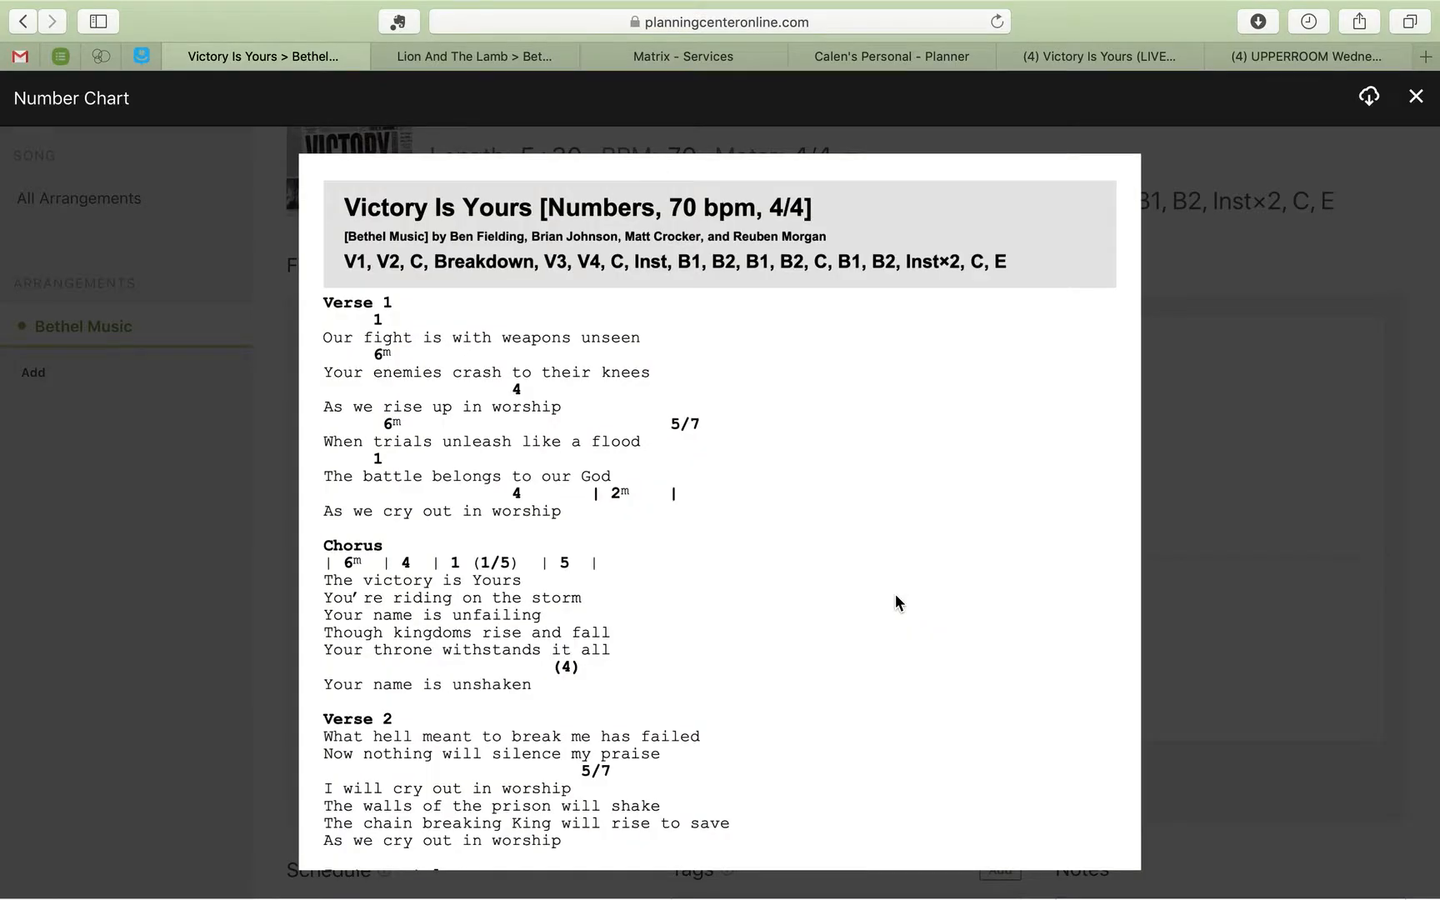
{"action": "scroll", "coordinate": [896, 596], "scroll_direction": "down", "scroll_amount": 10}
{"action": "scroll", "coordinate": [896, 600], "scroll_direction": "up", "scroll_amount": 10}
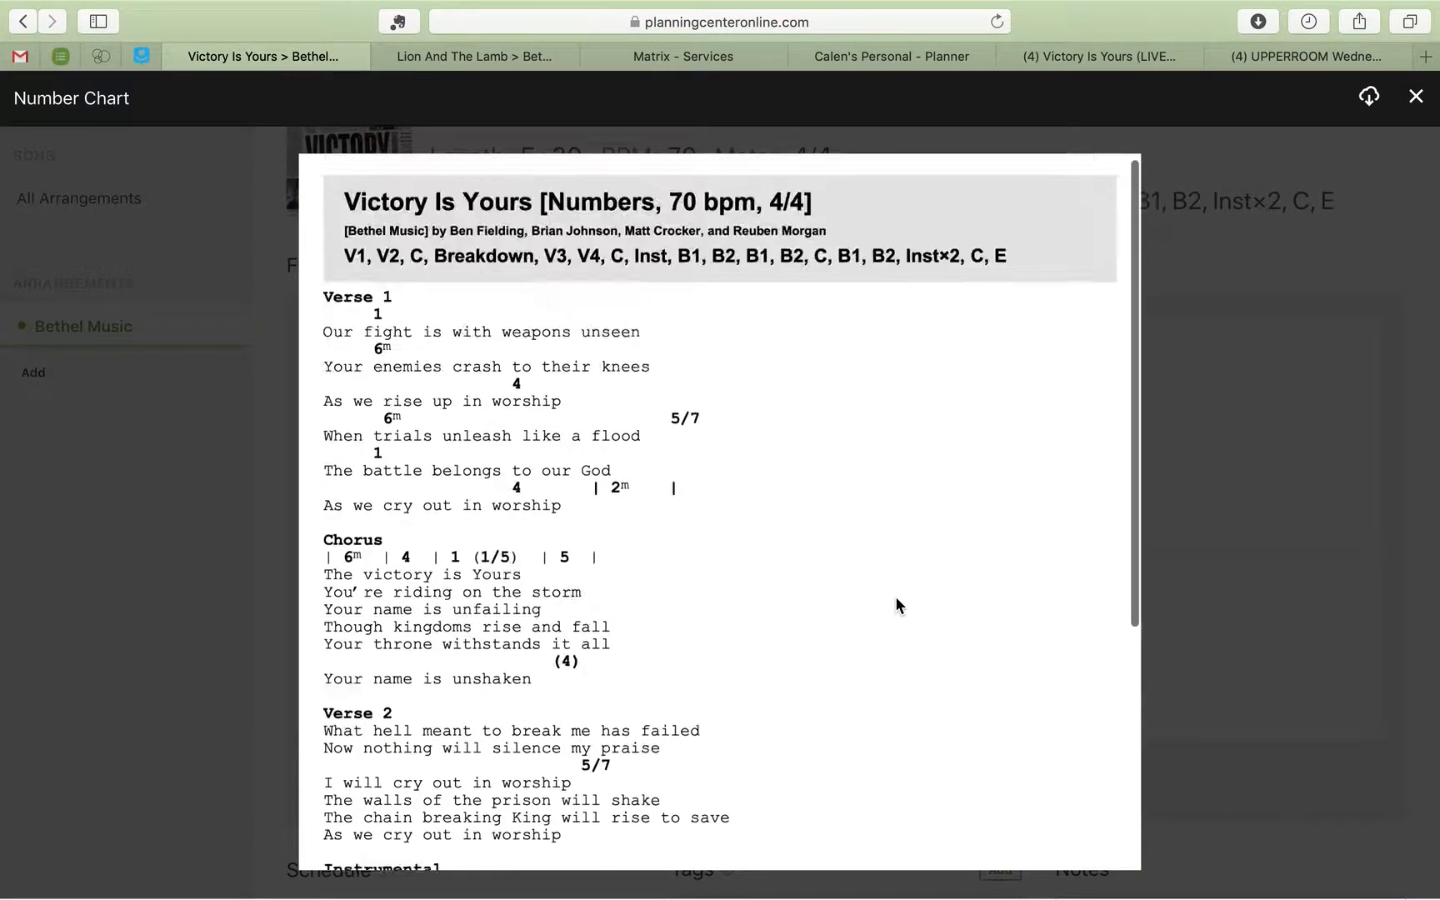